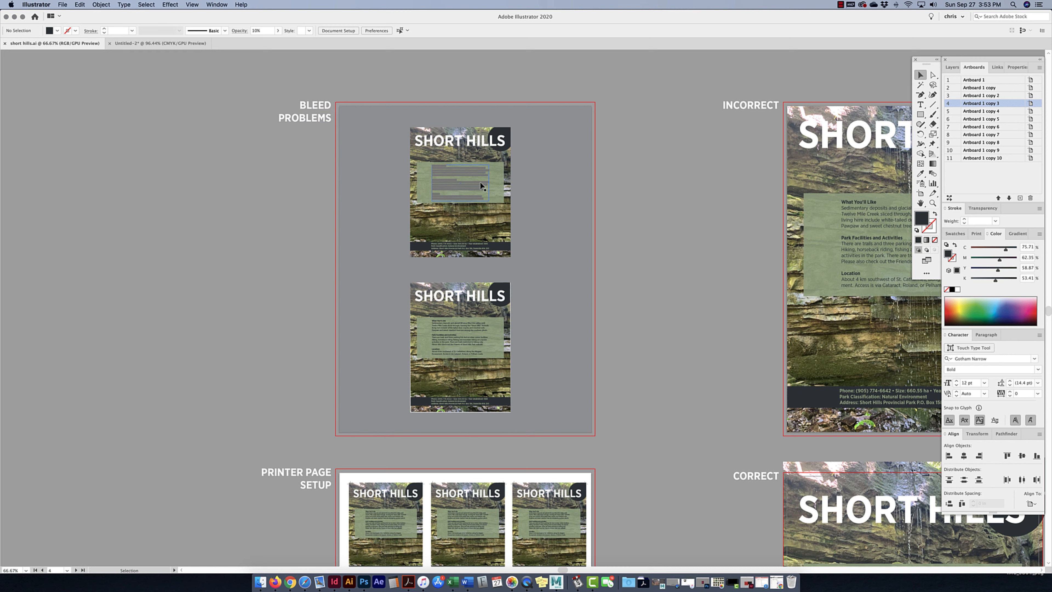
Examine the edges of the two trimmed flyer examples on the Bleed Problems artboard
key("super+equal")
key("super+equal")
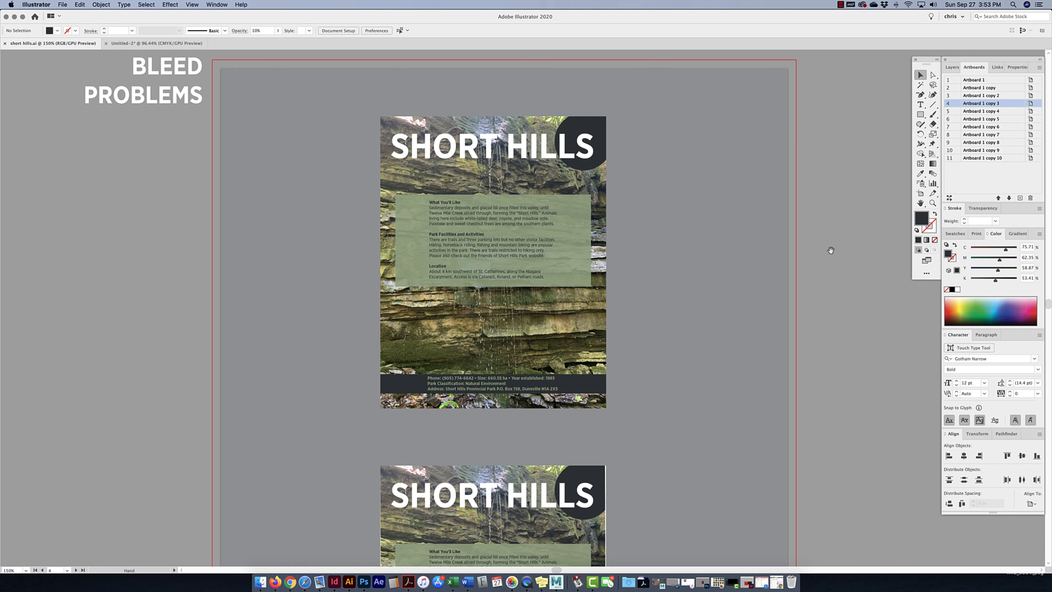
scroll(831, 250, "down", 15)
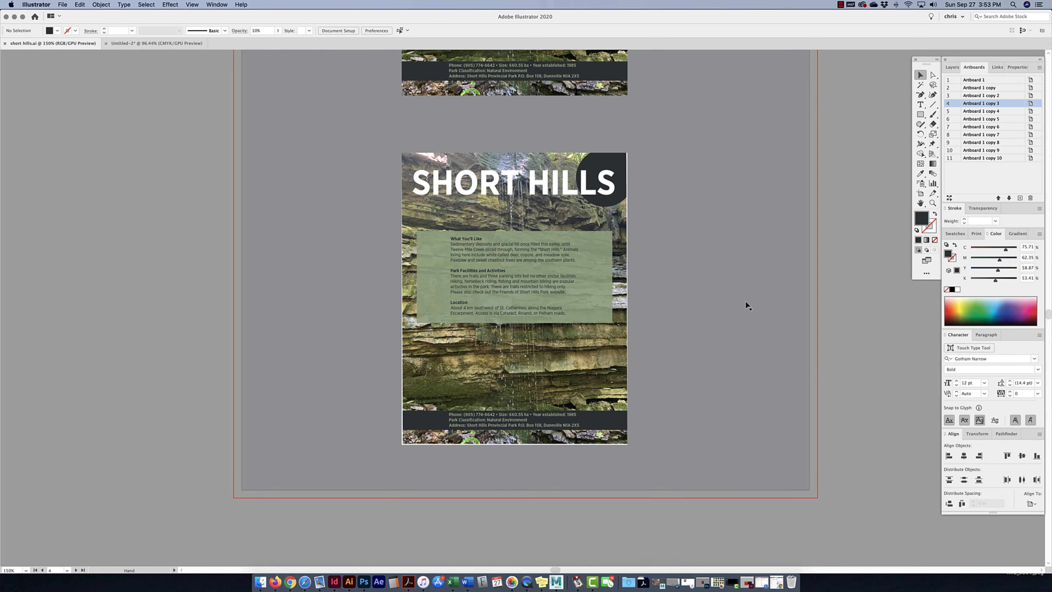
key("super+equal")
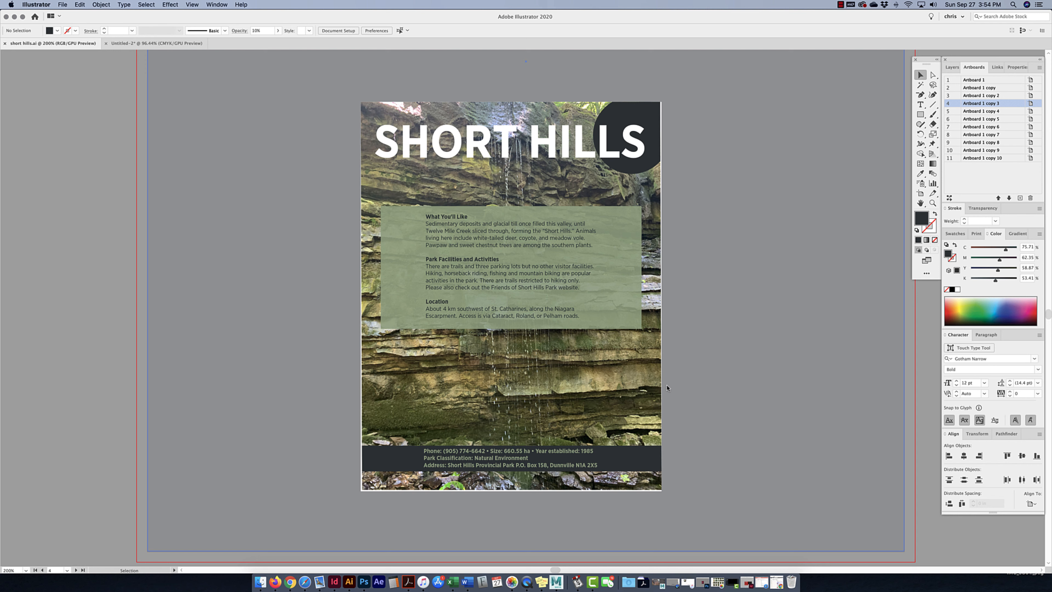
key("super+minus")
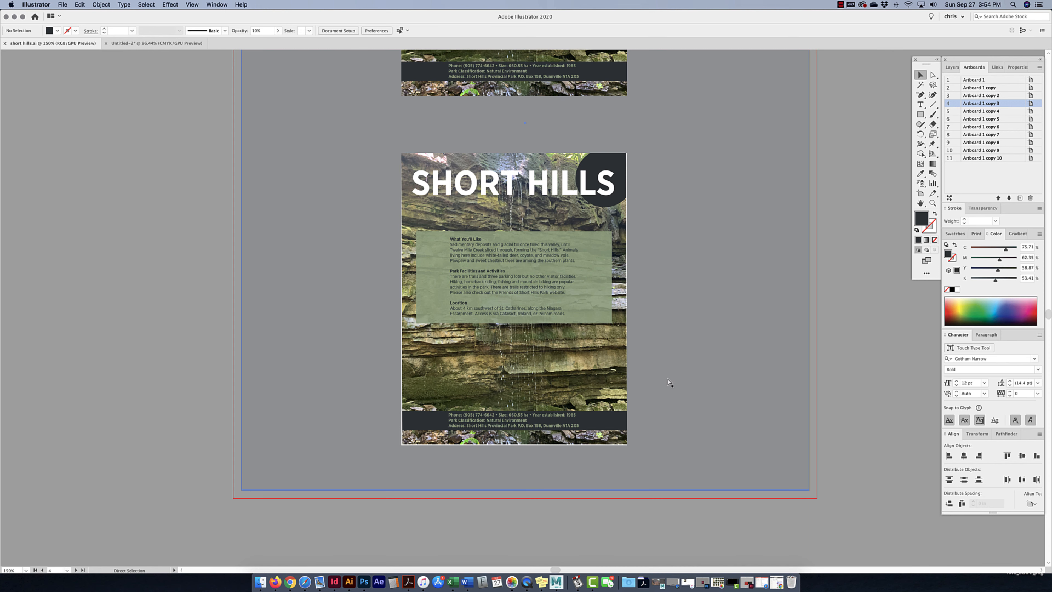
Switch to the Untitled-2 document and enlarge the black rectangle evenly to the red bleed line, 8.75 × 11.25 in
left_click(136, 43)
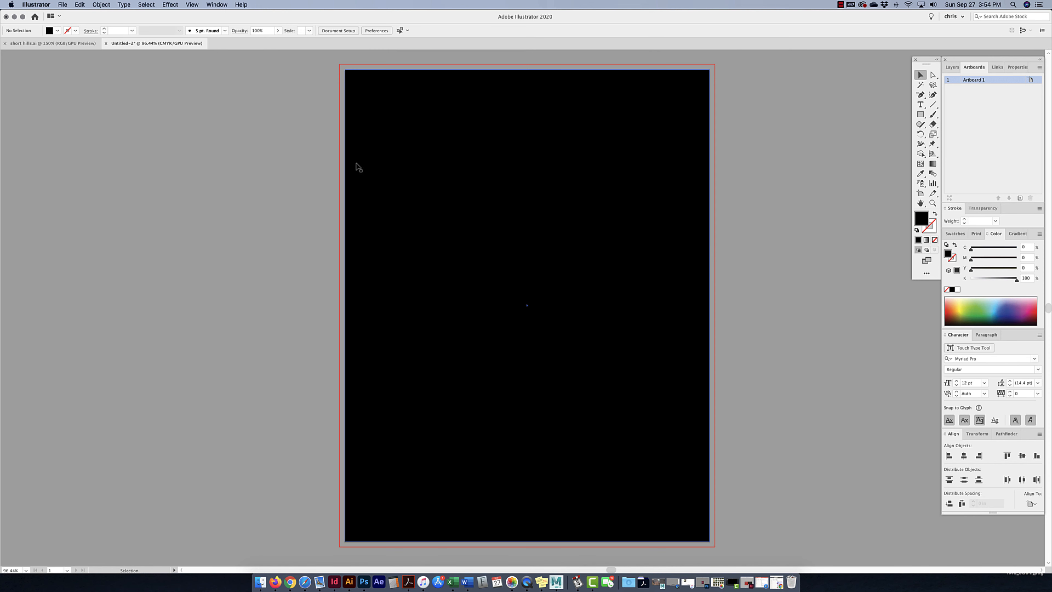
left_click(347, 69)
left_click_drag(345, 70, 340, 64)
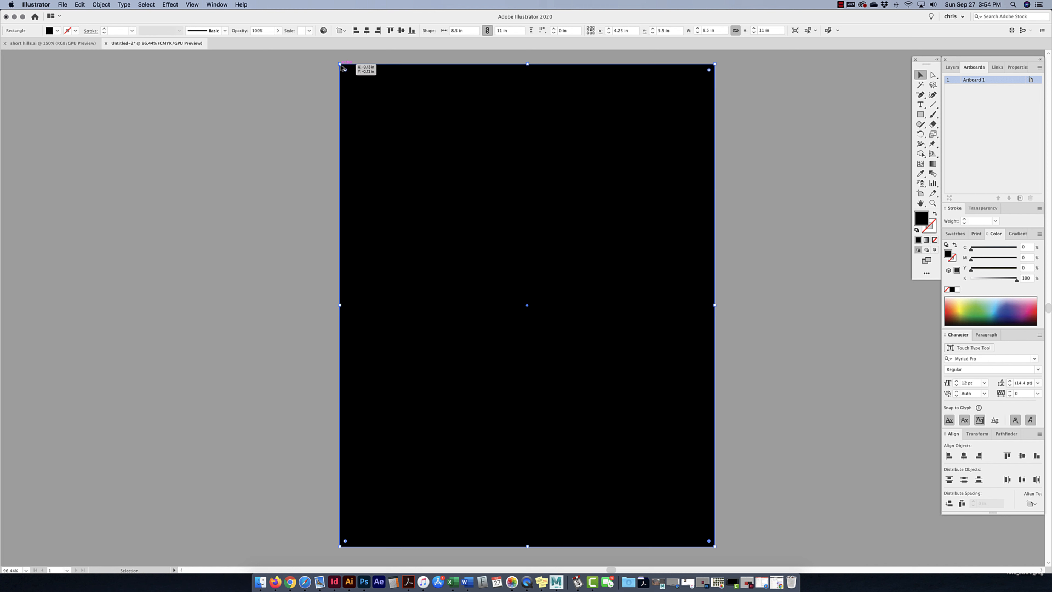
Fill the full-bleed rectangle with olive green and rotate it slightly counterclockwise about its centre
left_click(963, 314)
left_click(723, 68)
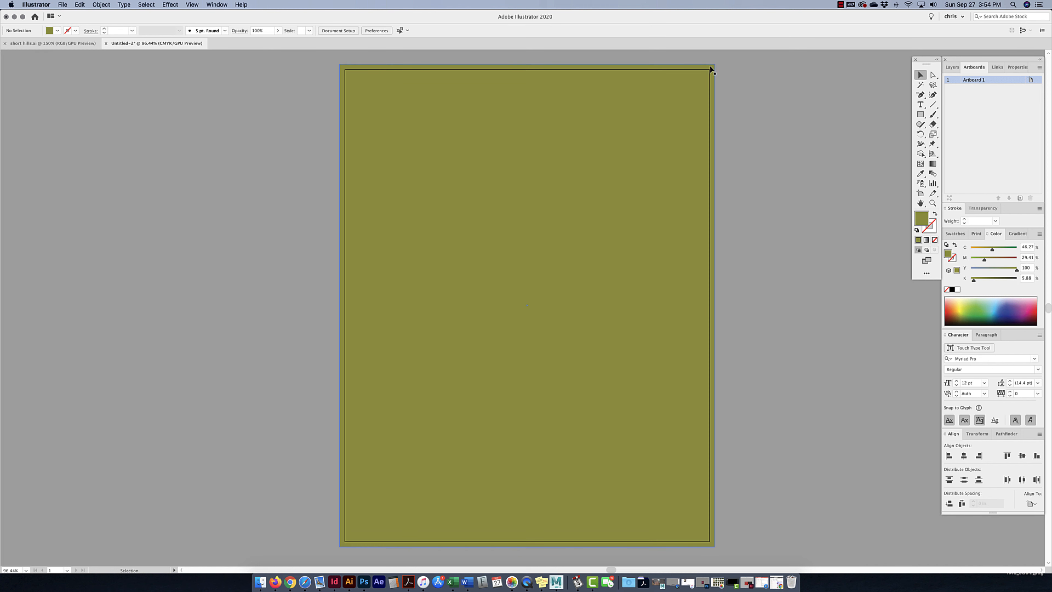
left_click(711, 70)
left_click_drag(726, 63, 709, 84)
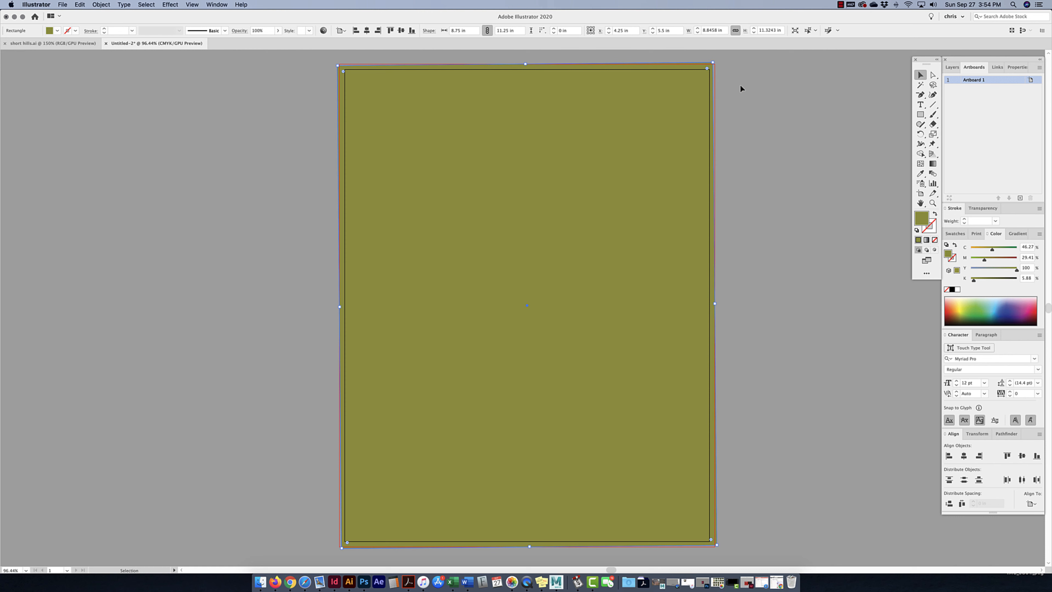
Return to short hills.ai and examine the nine-up flyer layout and its crop marks on the Printer Page Setup artboard
left_click(58, 43)
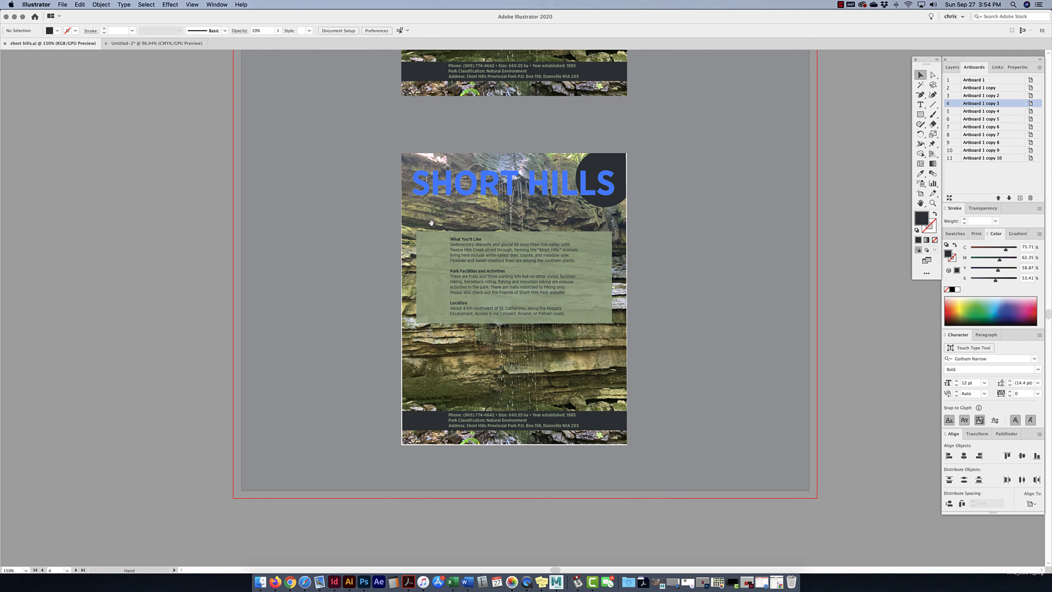
scroll(498, 310, "down", 2)
scroll(496, 283, "down", 1)
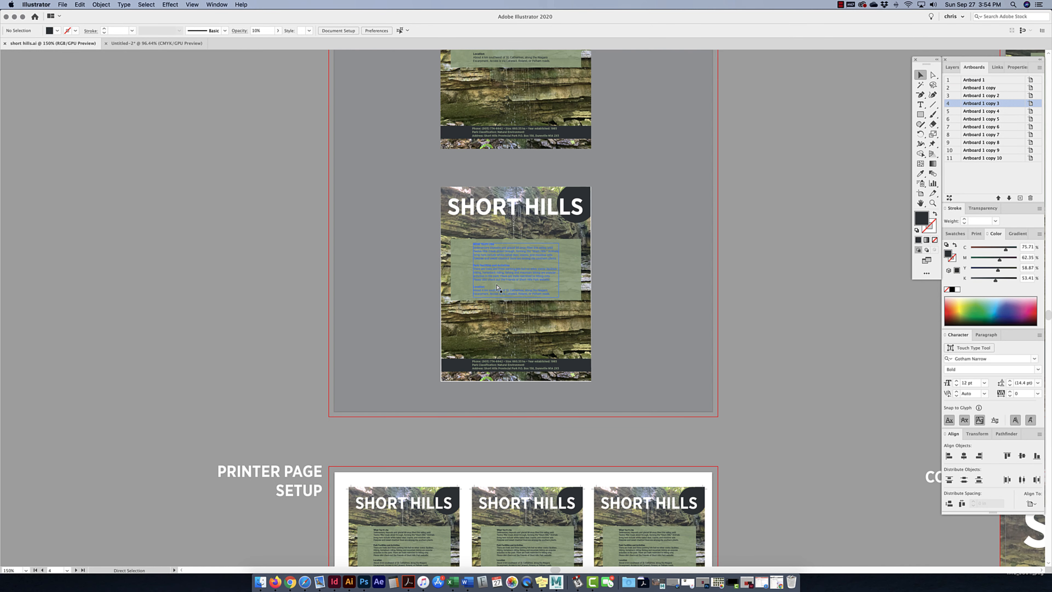
scroll(523, 324, "down", 5)
scroll(523, 324, "down", 6)
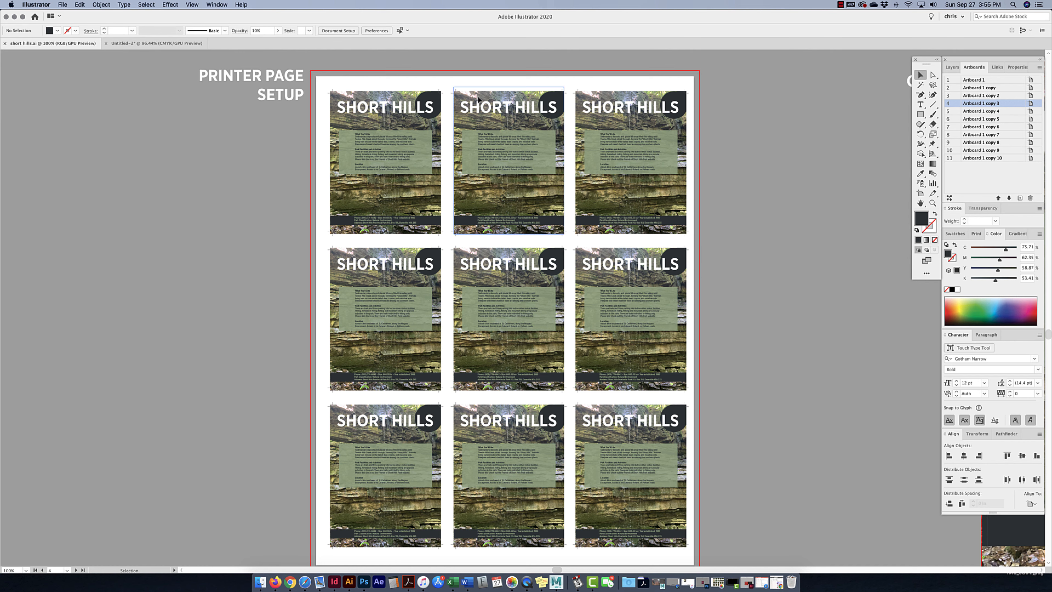
scroll(393, 130, "up", 2)
key("super+equal")
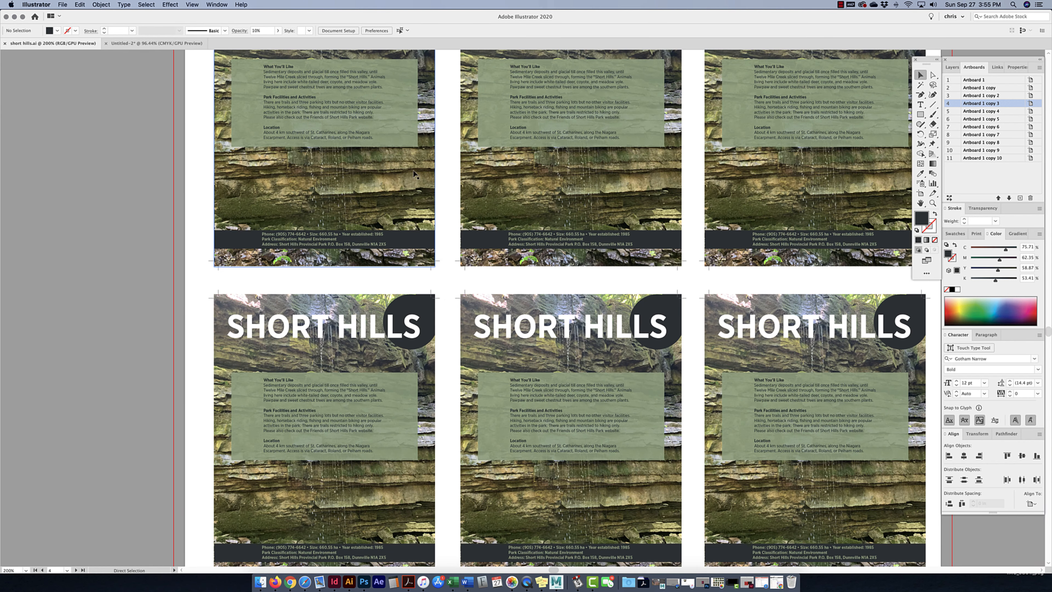
scroll(525, 75, "left", 1)
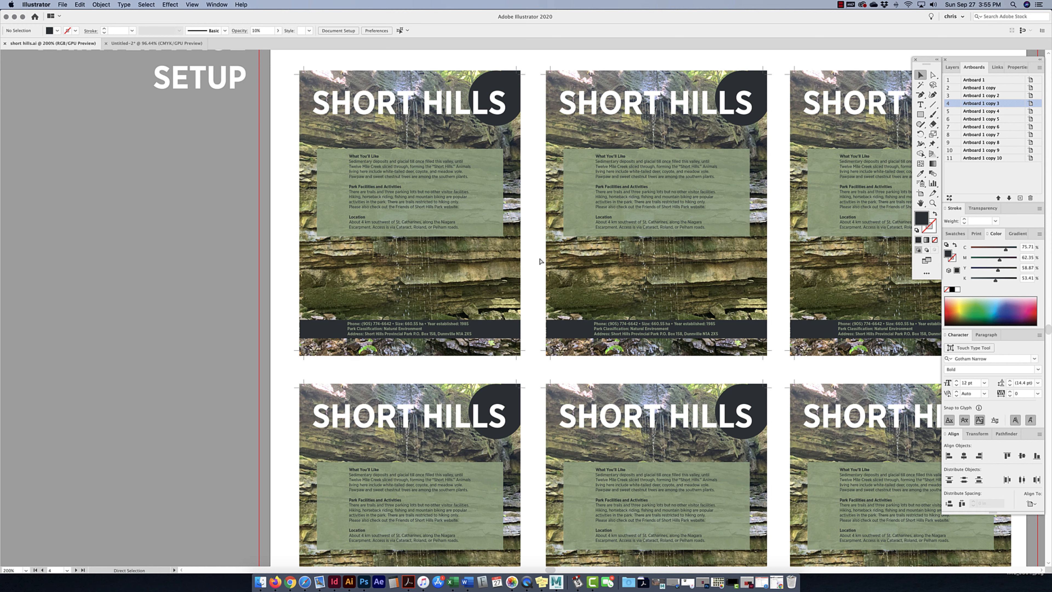
key("super+minus")
key("super+minus")
key("super+minus")
left_click_drag(695, 209, 617, 191)
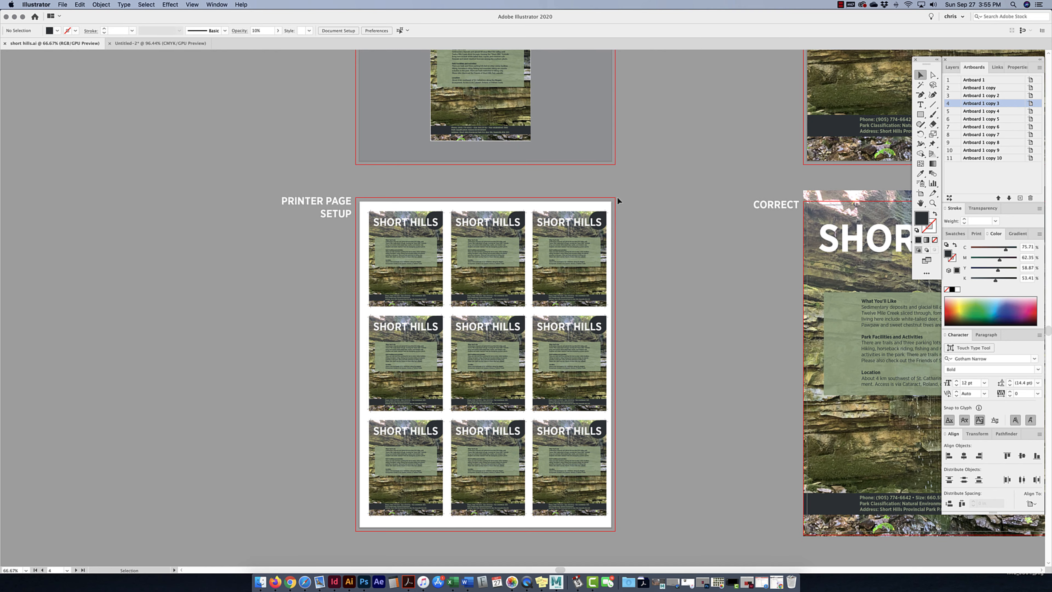
On the Incorrect artboard, scale the background photo evenly out to the red bleed line, about 8.75 × 11.24 in
scroll(657, 182, "up", 10)
scroll(657, 182, "right", 10)
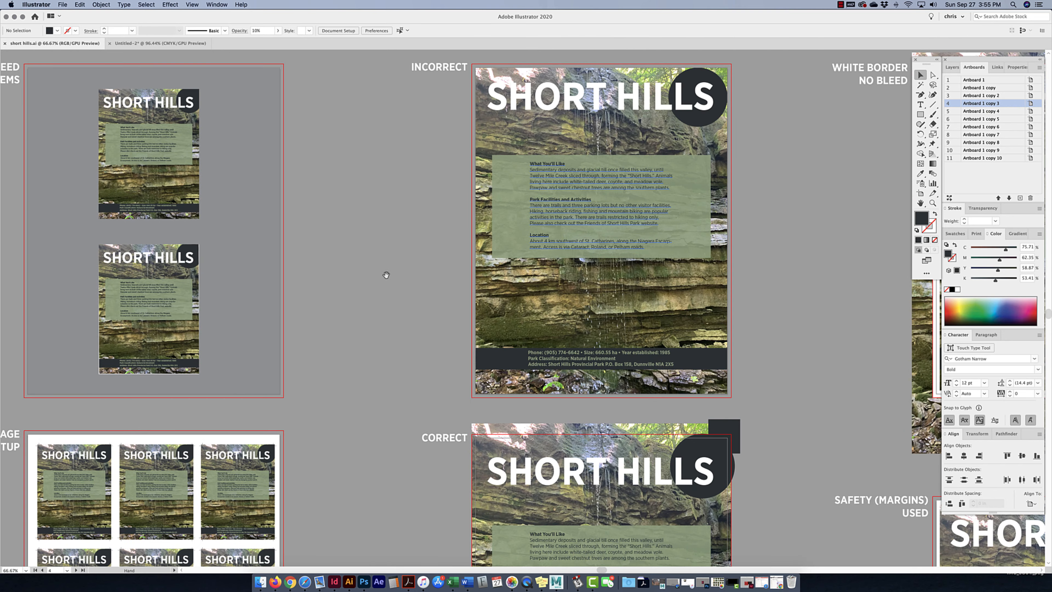
scroll(361, 256, "right", 5)
scroll(360, 256, "down", 1)
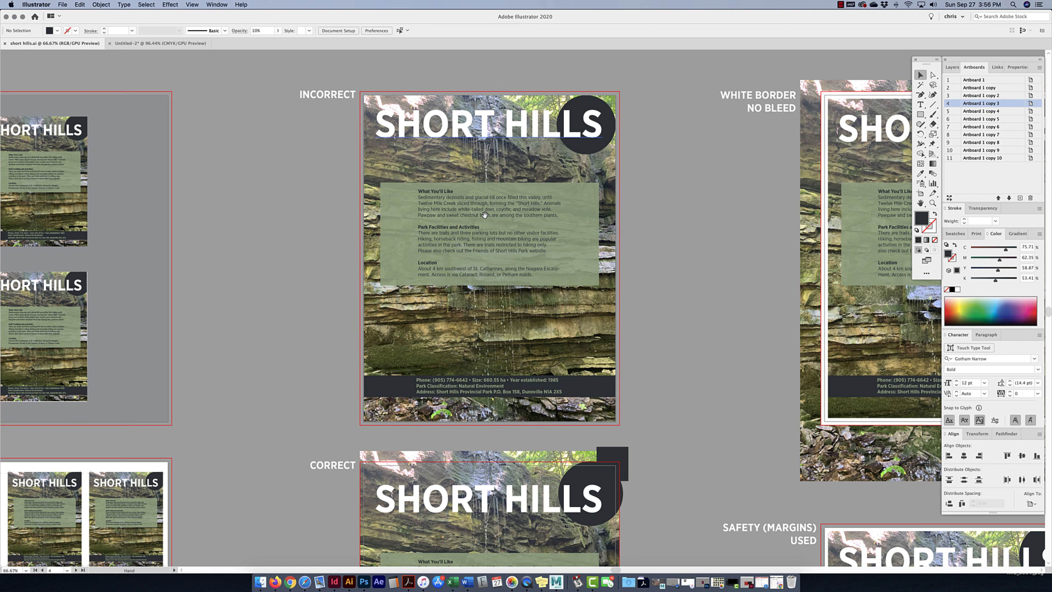
left_click(366, 100)
left_click_drag(363, 95, 360, 91)
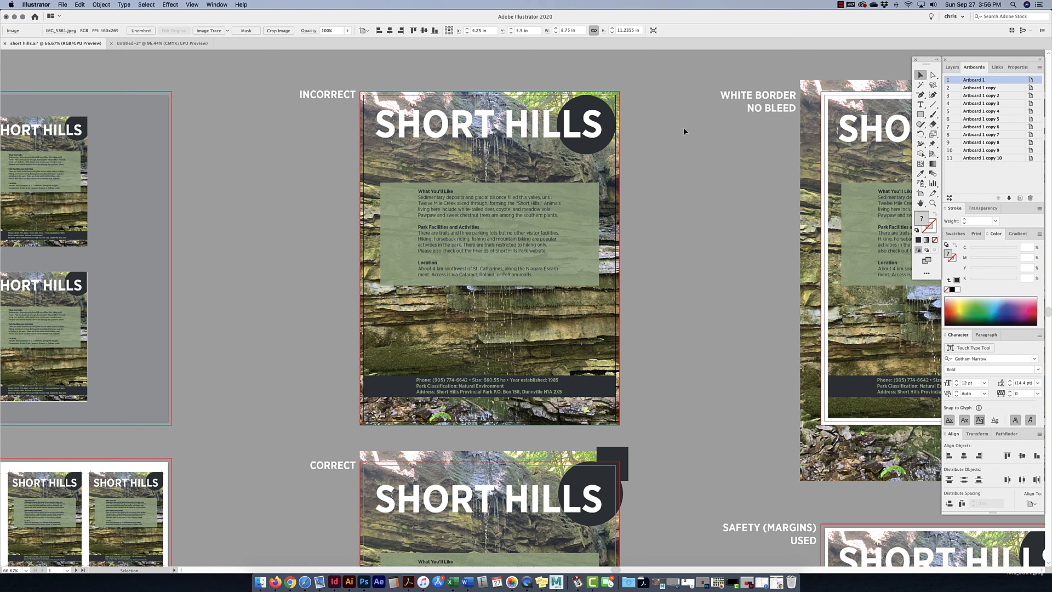
Enlarge the Incorrect flyer's dark circle to about 2.5 in, past the bleed corner, and widen the footer band to the bleed on both sides
left_click(586, 106)
left_click_drag(616, 95, 631, 80)
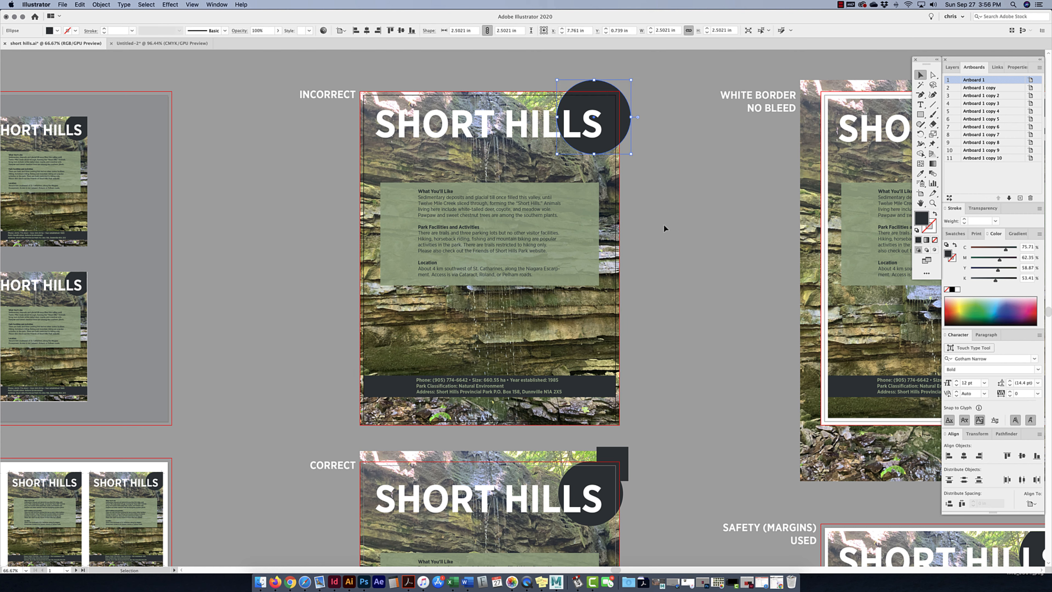
left_click(606, 390)
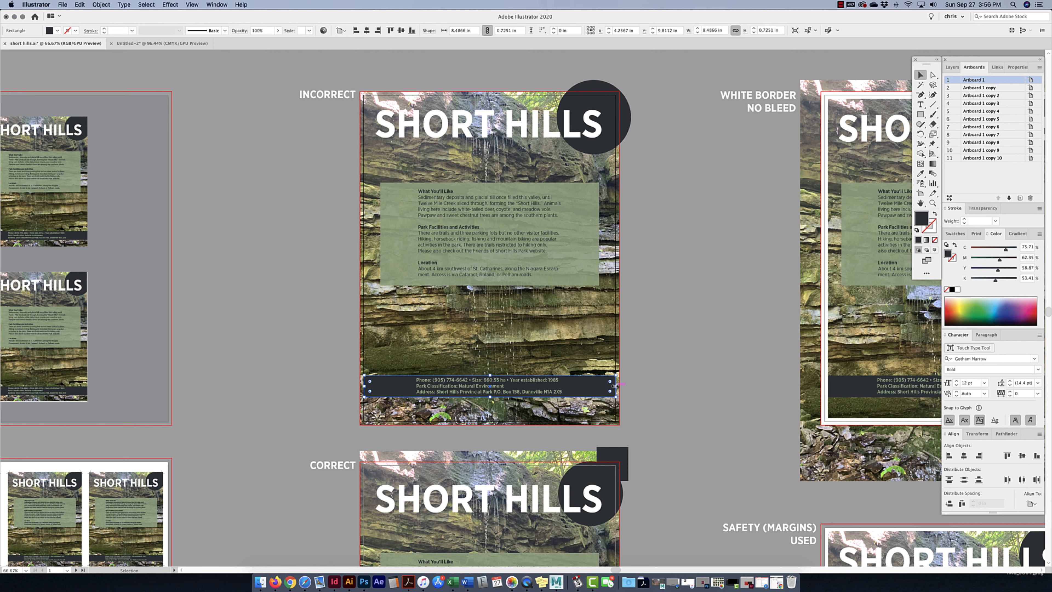
left_click_drag(614, 386, 619, 386)
left_click(648, 373)
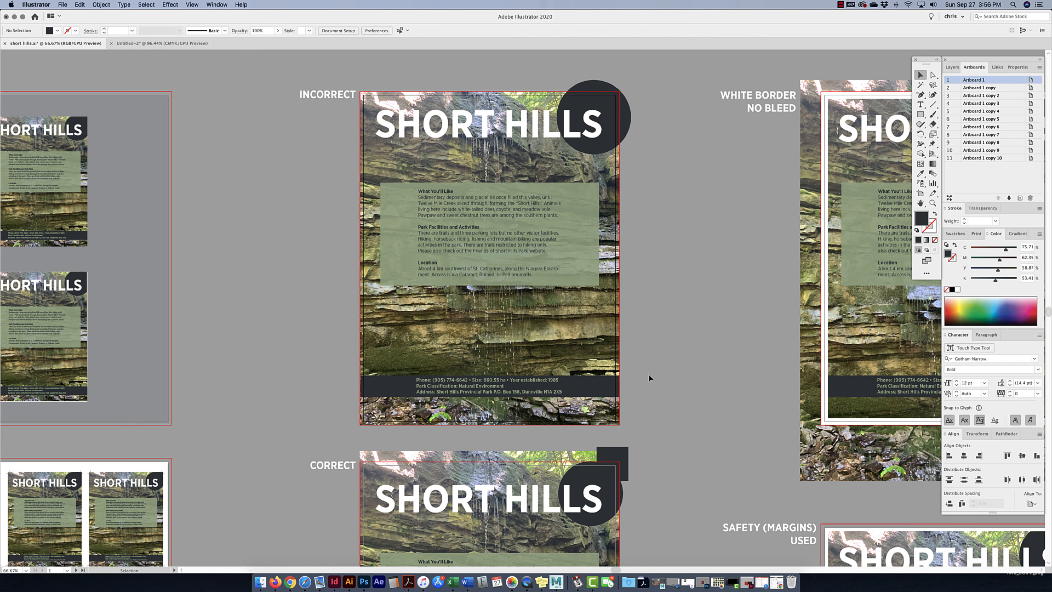
On the upper Correct artboard, move the dark square off the flyer to the empty canvas beside its upper right corner
left_click_drag(661, 503, 670, 332)
scroll(670, 332, "down", 5)
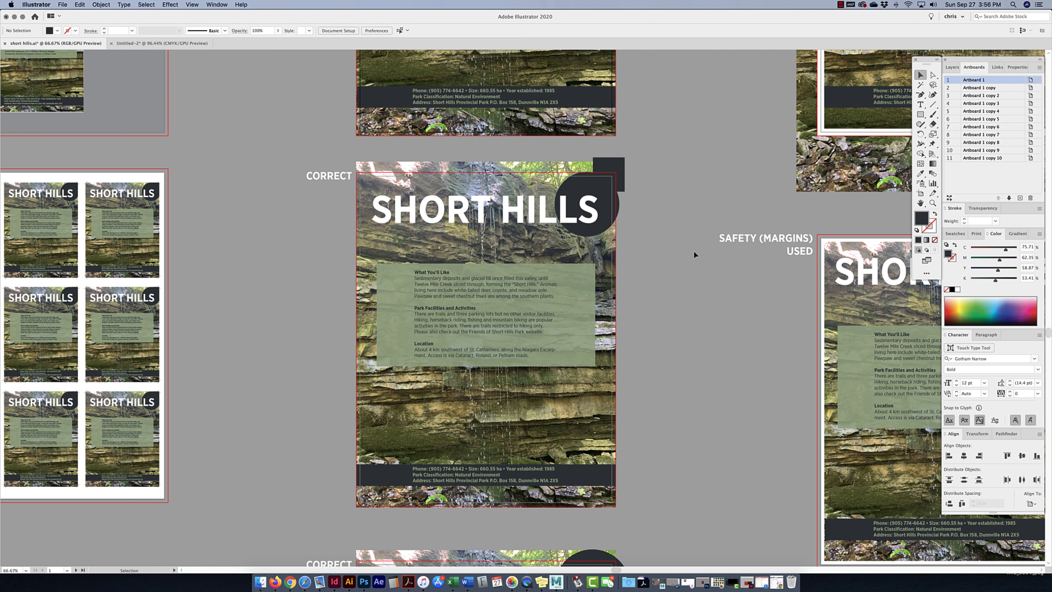
left_click_drag(604, 166, 665, 165)
scroll(594, 87, "up", 10)
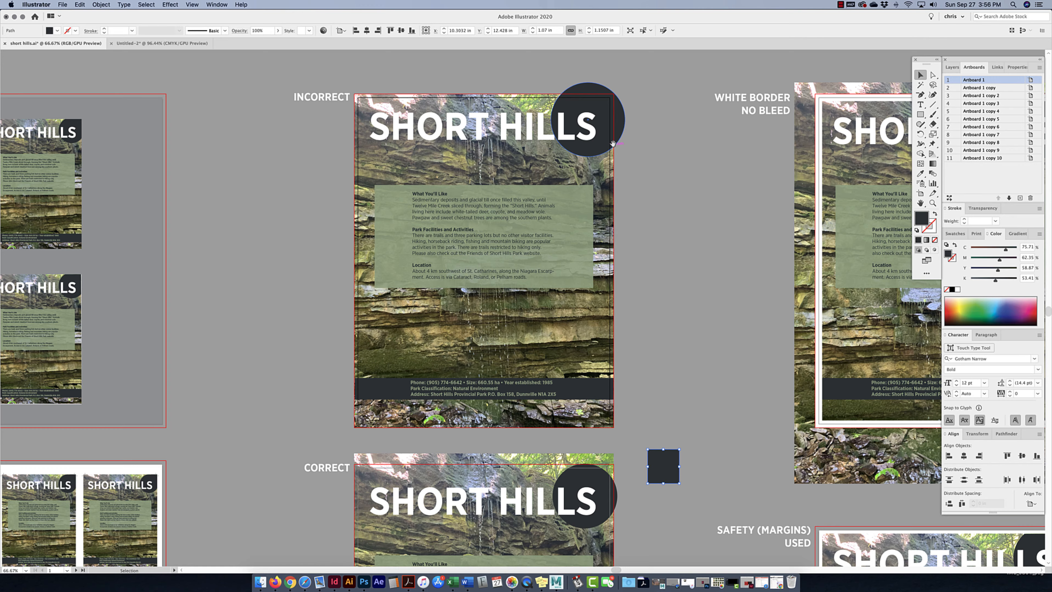
scroll(613, 144, "down", 5)
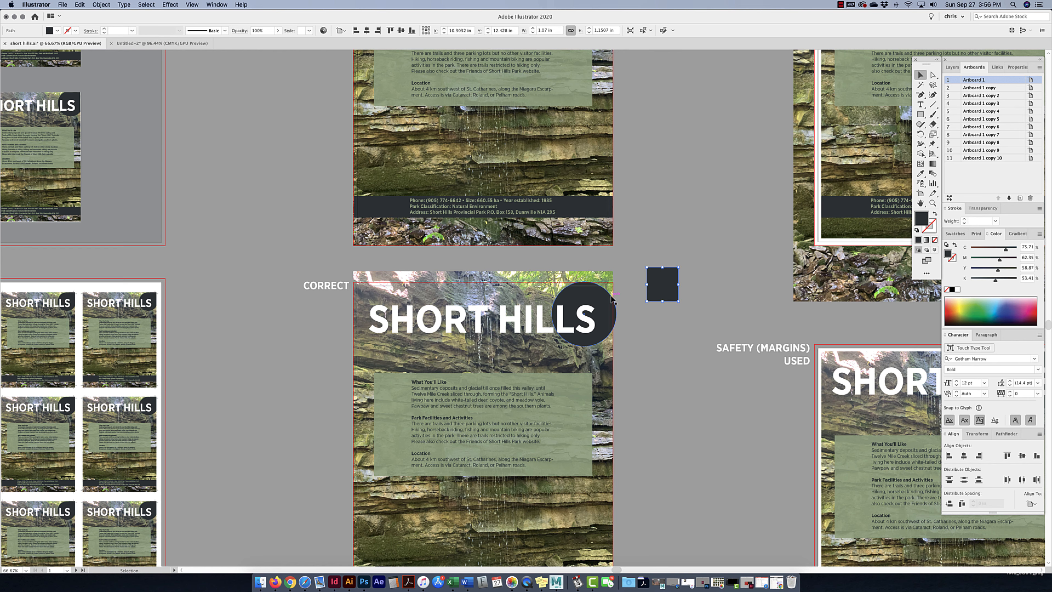
Move the dark square back over the flyer's upper right corner so it overlaps the circle and extends past the bleed line
key("super+equal")
key("super+equal")
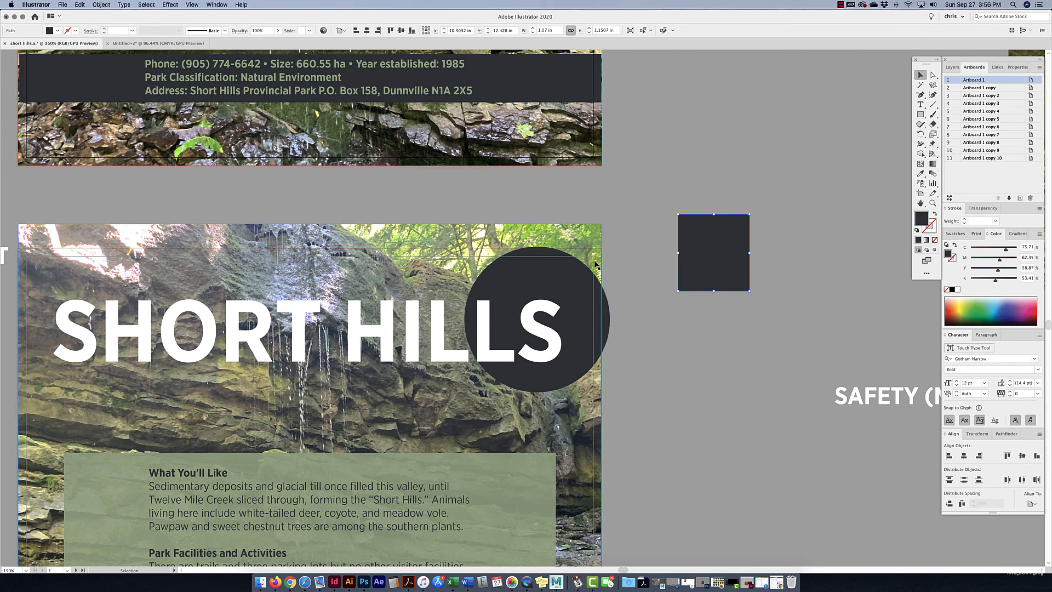
left_click(573, 282)
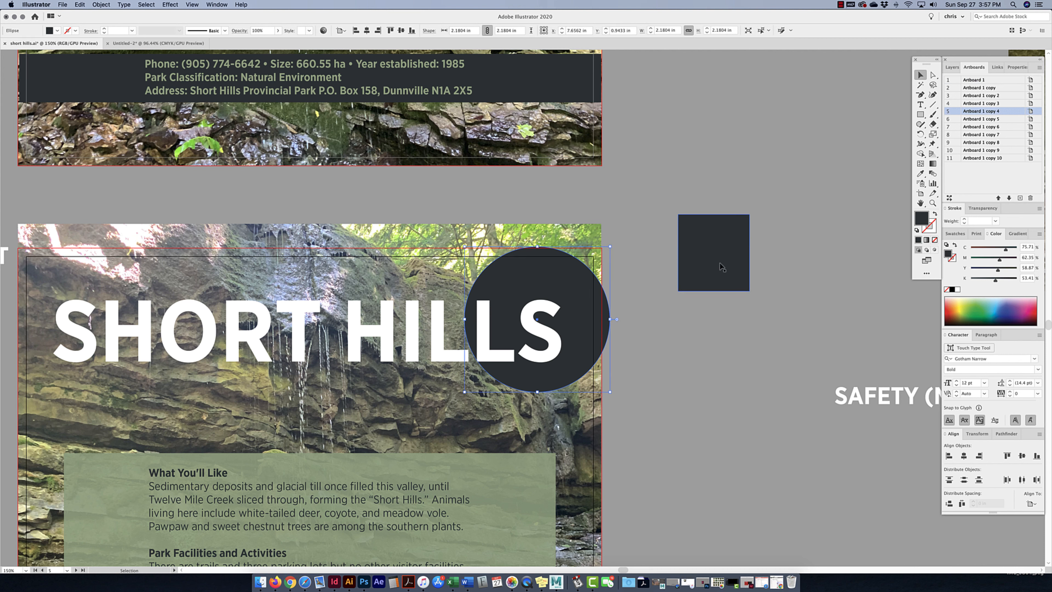
left_click_drag(719, 267, 594, 268)
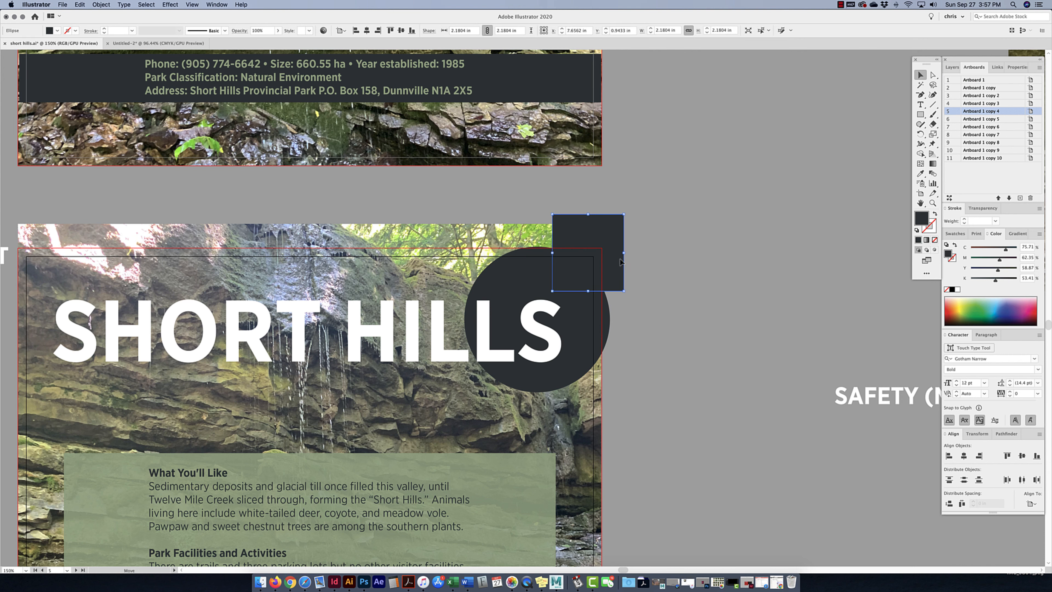
left_click(647, 248)
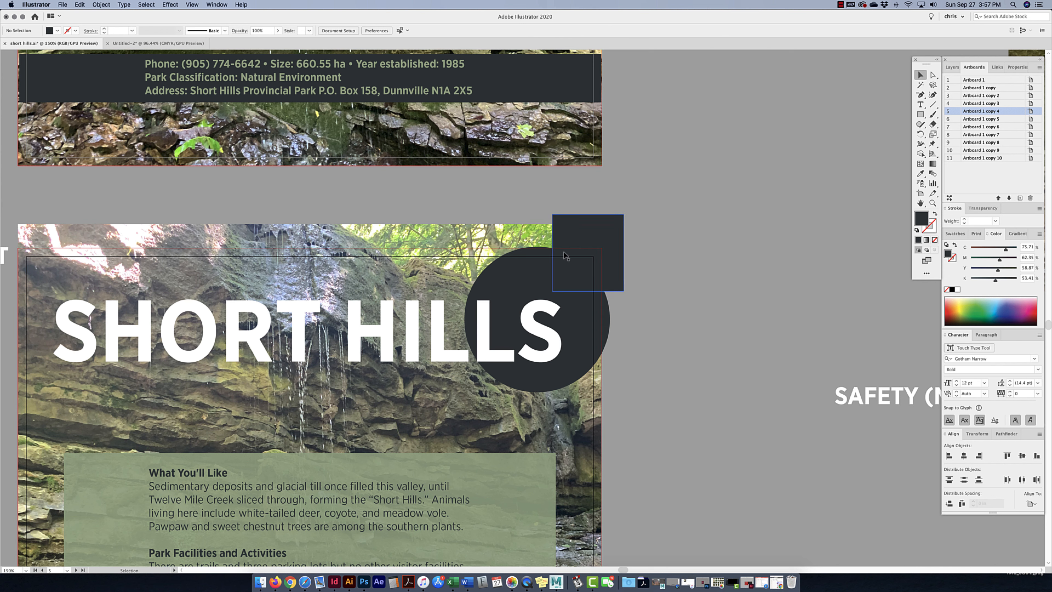
left_click_drag(566, 255, 561, 253)
key("super+shift+a")
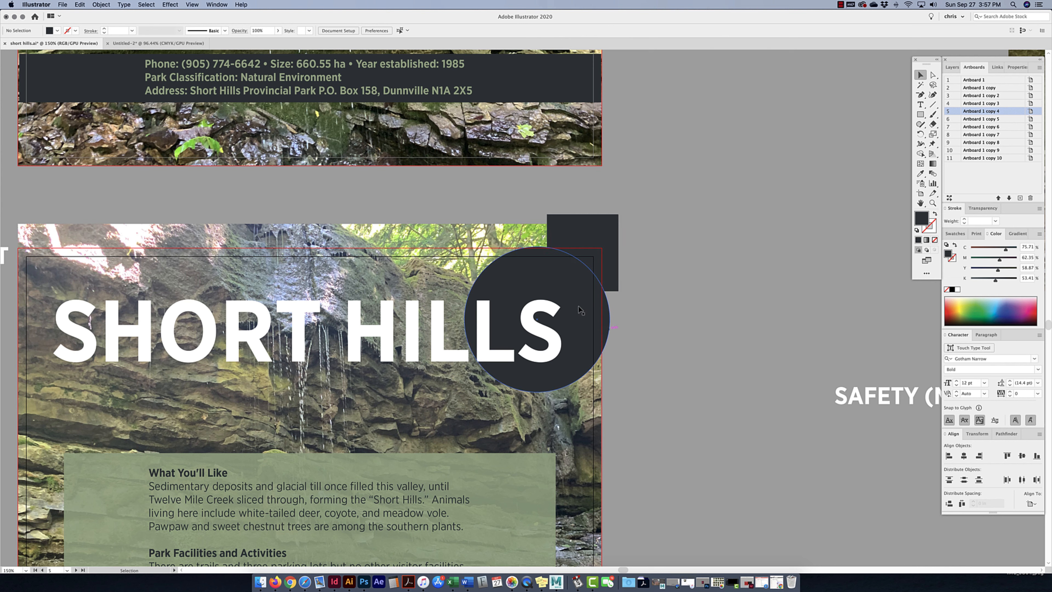
Compare how the dark corner circle covers the bleed on the Incorrect and both Correct artboards, and view the White Border No Bleed example
key("super+minus")
key("super+minus")
key("super+minus")
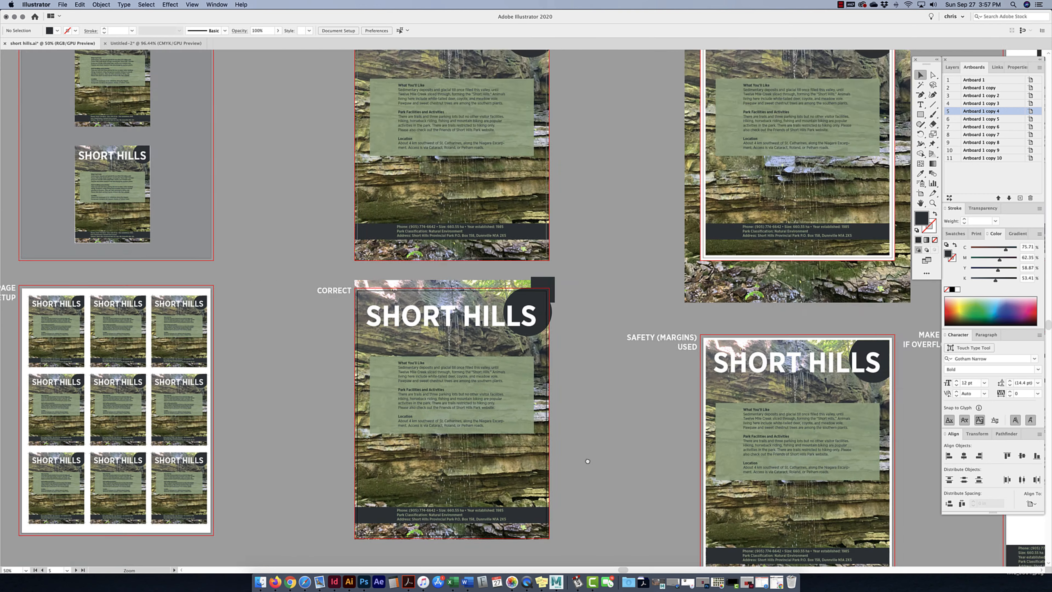
scroll(587, 461, "down", 10)
left_click(574, 274)
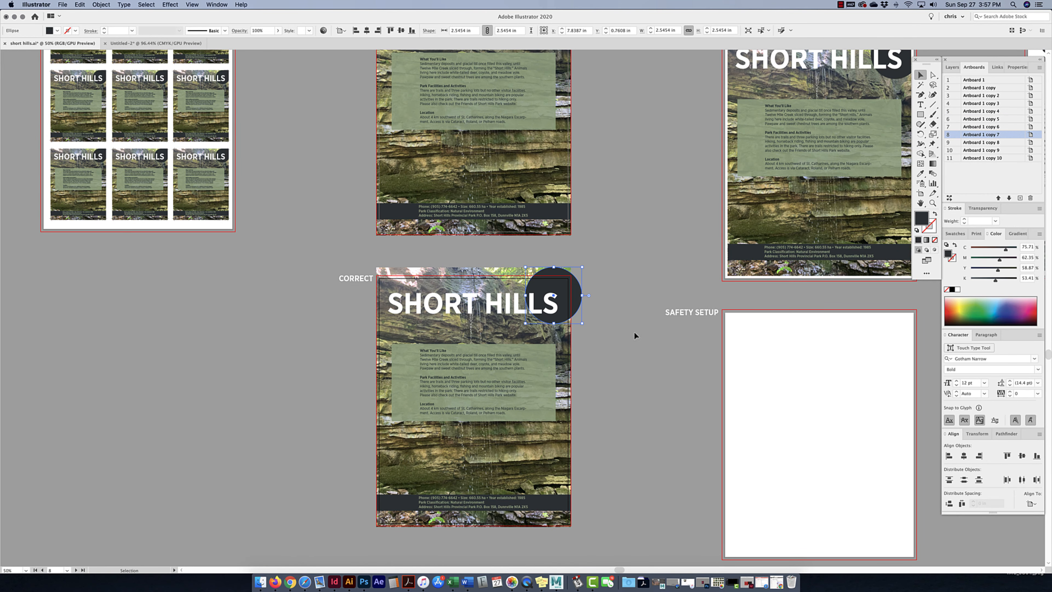
scroll(632, 337, "up", 5)
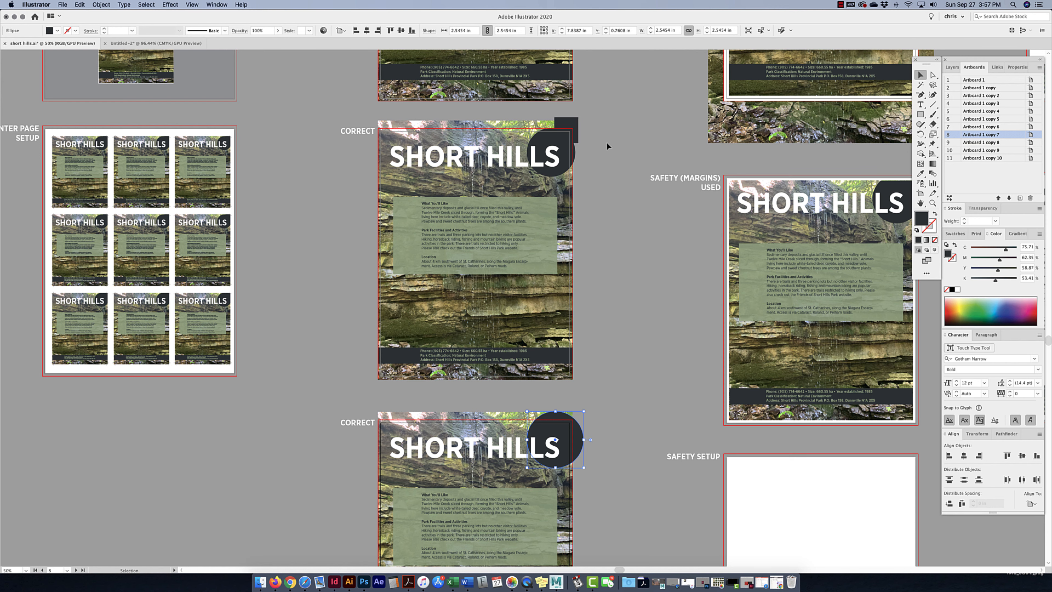
scroll(612, 332, "down", 5)
scroll(609, 351, "up", 4)
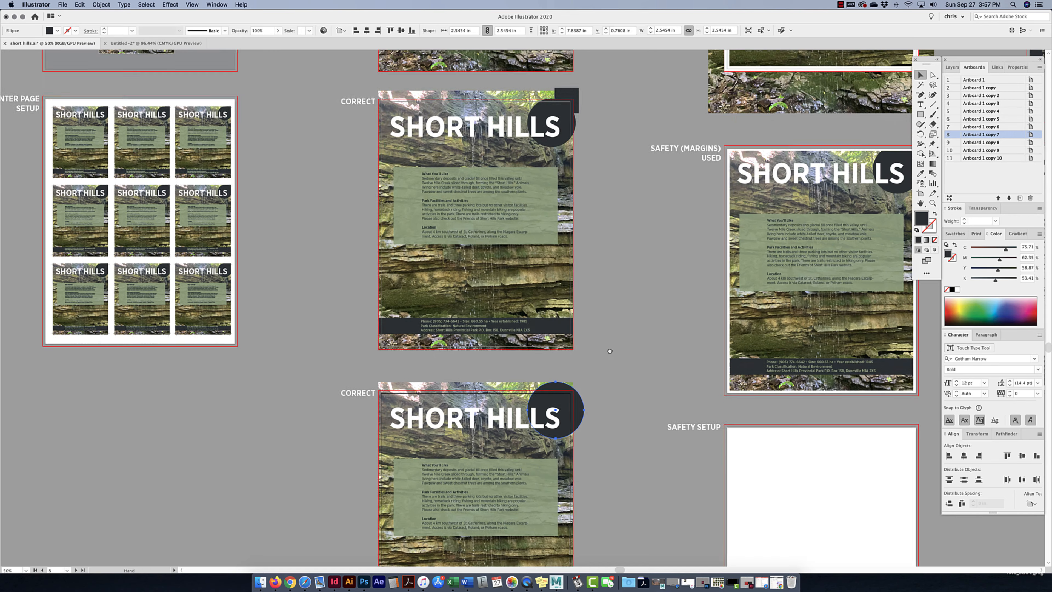
scroll(609, 351, "up", 10)
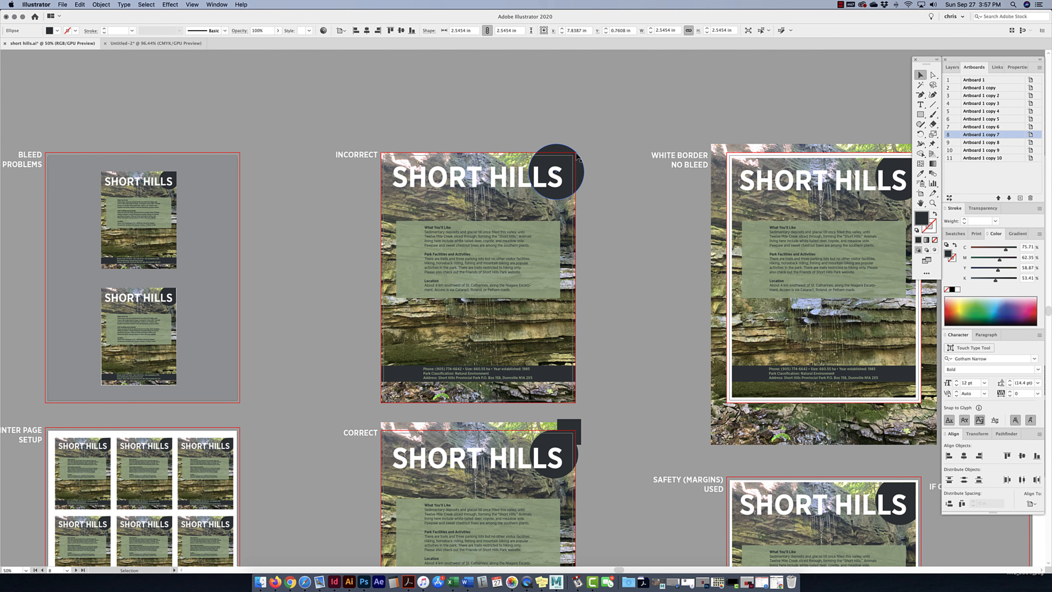
scroll(318, 361, "down", 4)
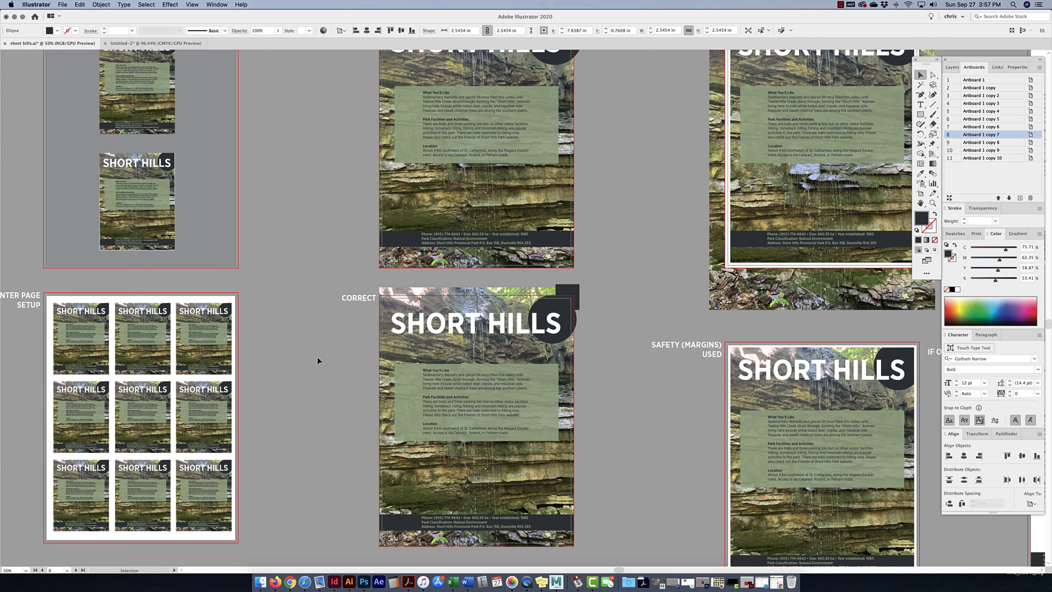
scroll(601, 220, "right", 8)
scroll(600, 219, "up", 4)
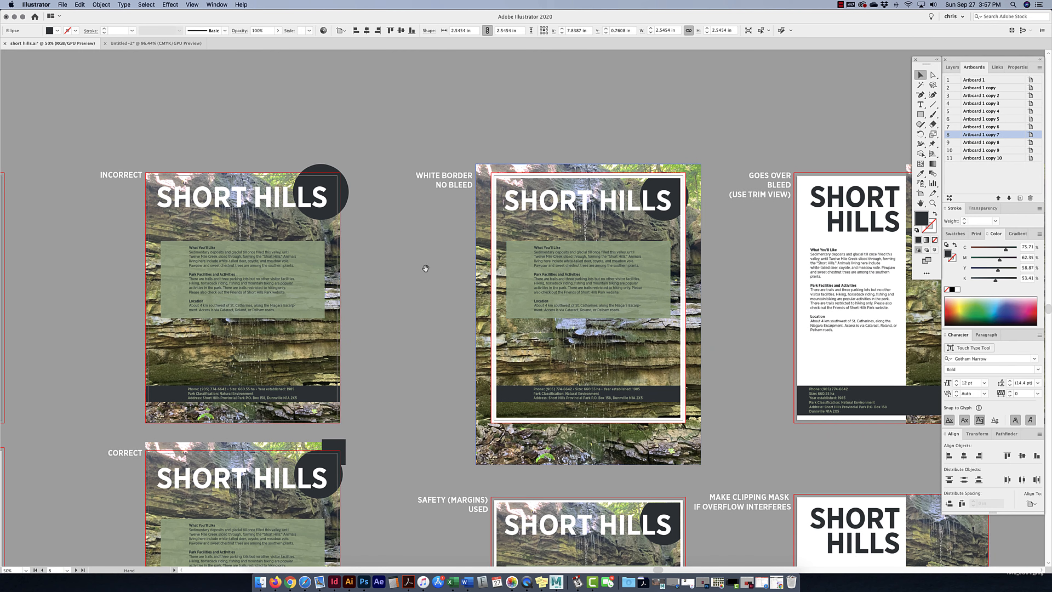
Select the background photo on the White Border No Bleed artboard and examine how far it extends around the white frame
scroll(524, 126, "right", 3)
scroll(524, 126, "down", 1)
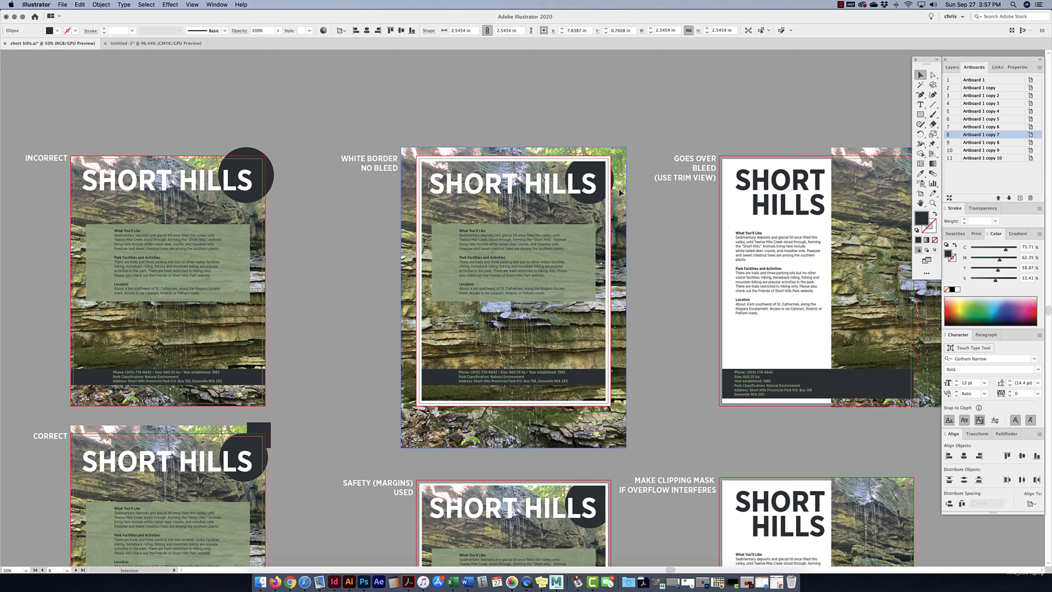
left_click(624, 178)
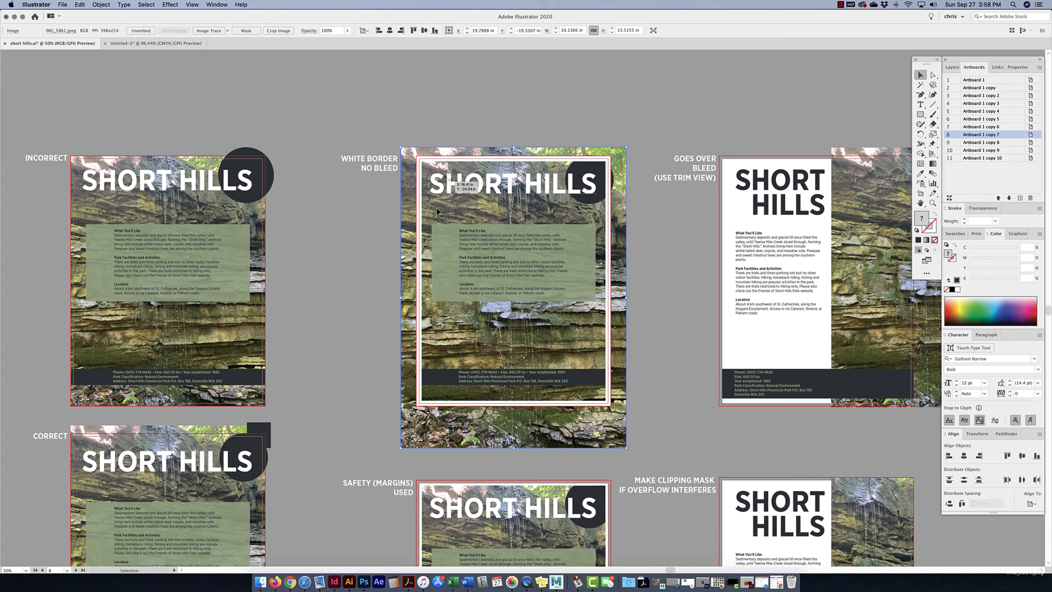
scroll(433, 195, "left", 1)
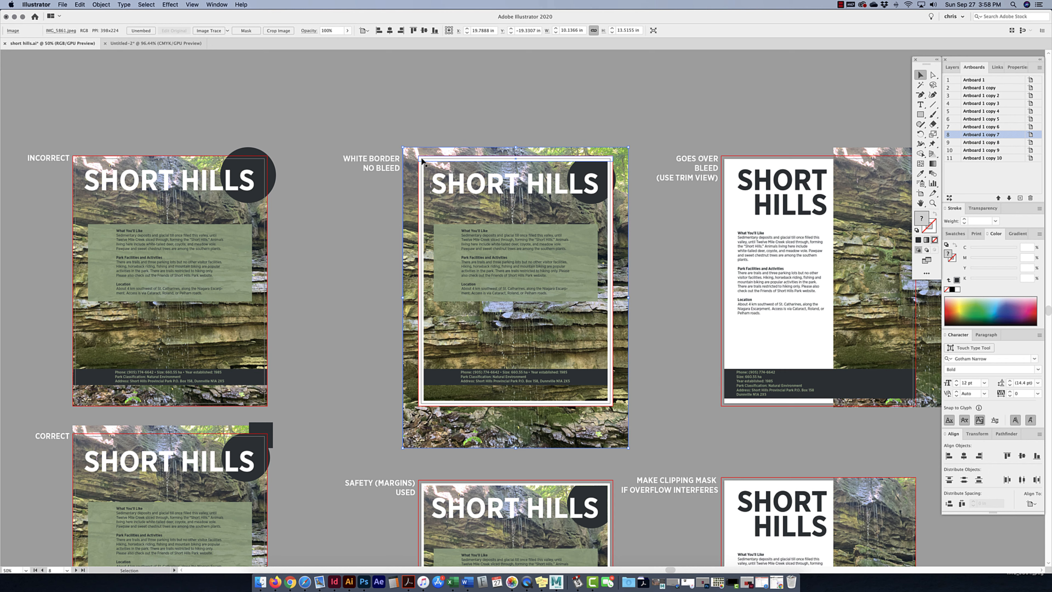
scroll(623, 272, "down", 3)
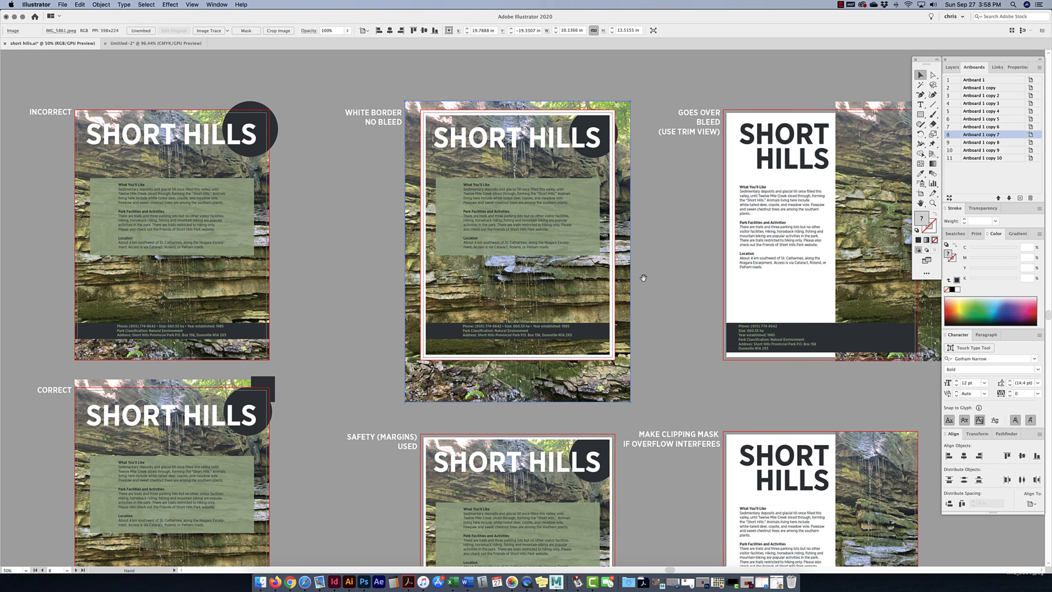
scroll(642, 240, "down", 4)
scroll(636, 276, "up", 2)
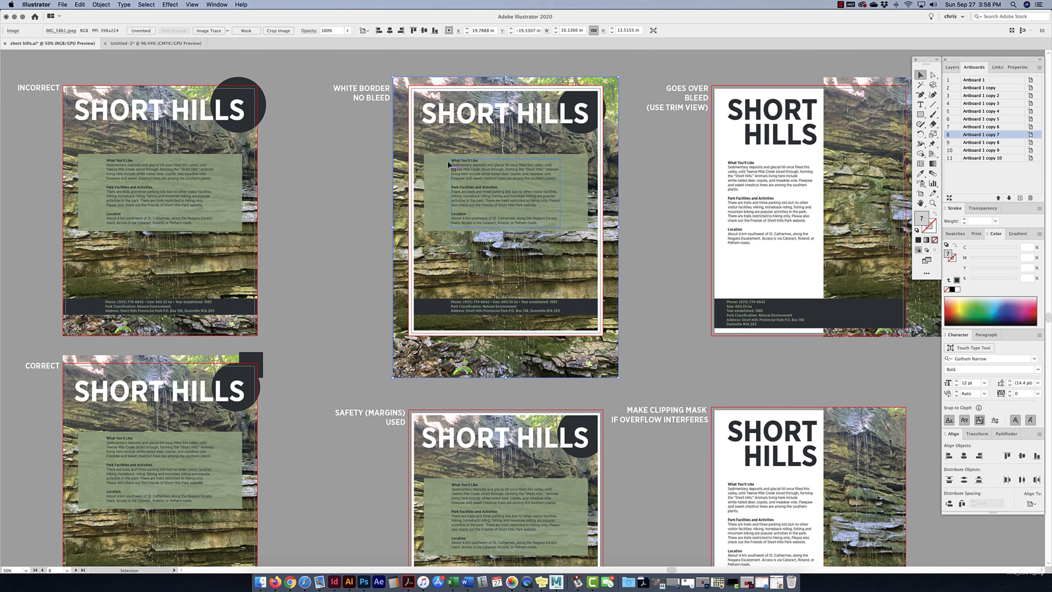
Move the four white border strips of the White Border No Bleed flyer outward, away from the page edges
left_click(437, 89)
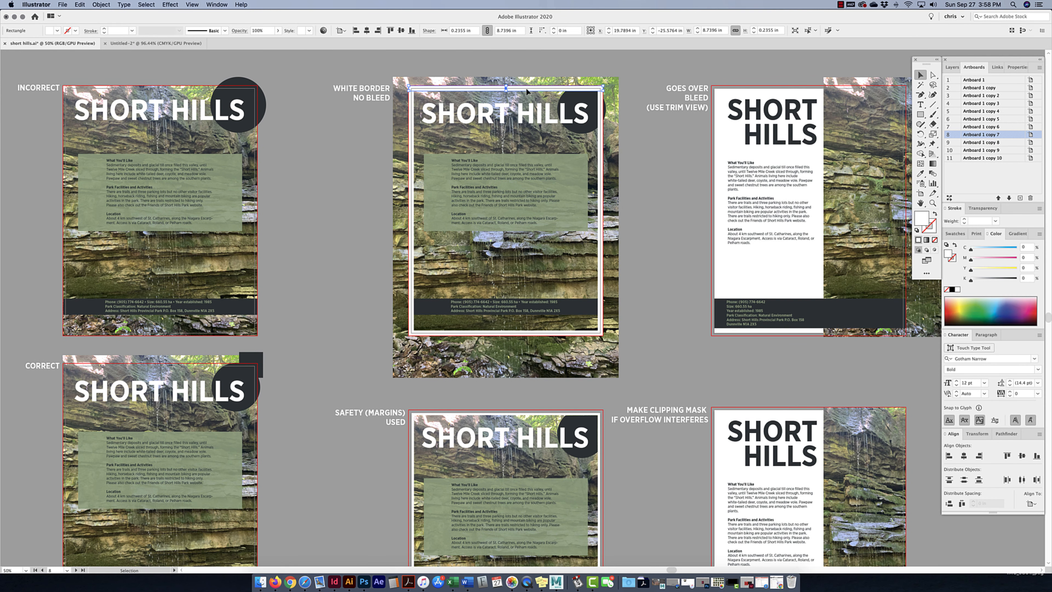
left_click_drag(526, 89, 526, 66)
left_click_drag(602, 118, 633, 124)
left_click(553, 334, "shift")
left_click_drag(554, 334, 553, 348)
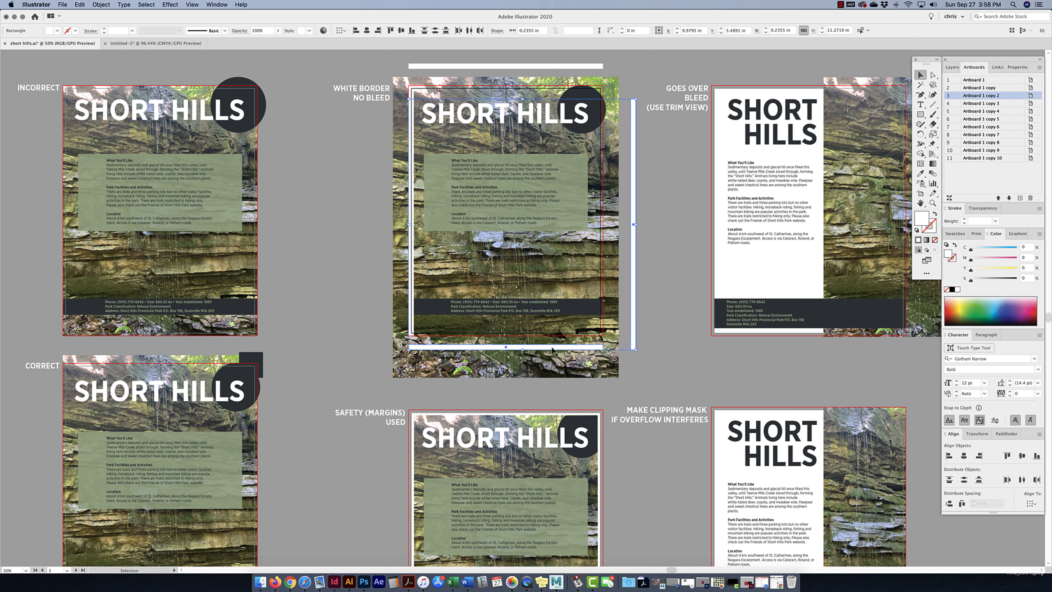
left_click(412, 282, "shift")
left_click_drag(412, 282, 383, 277)
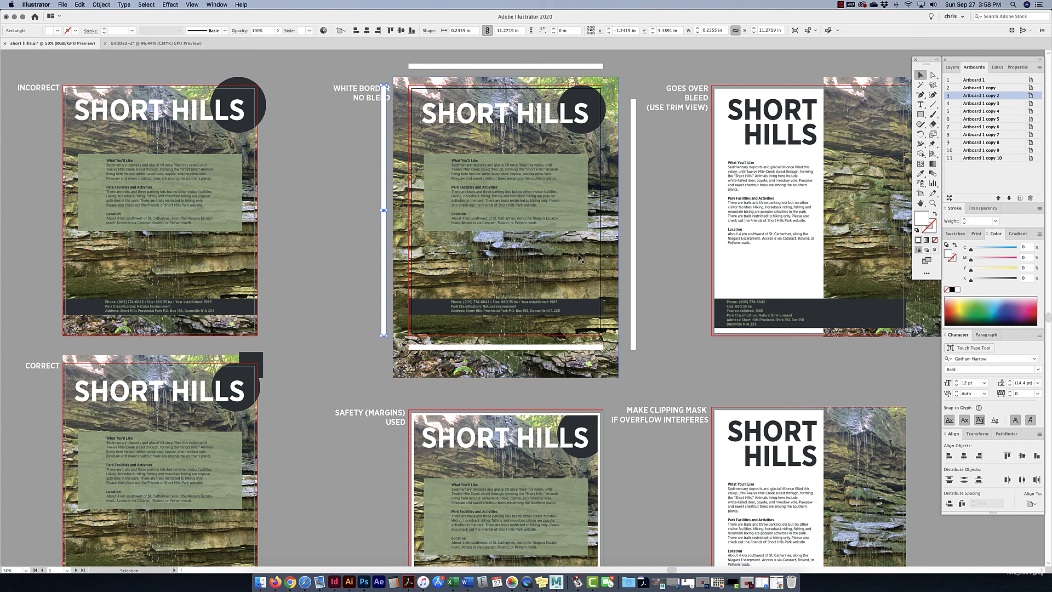
Undo the moves of the white border strips on the White Border No Bleed flyer
key("super+z")
key("super+z")
key("super+z")
key("super+z")
key("super+z")
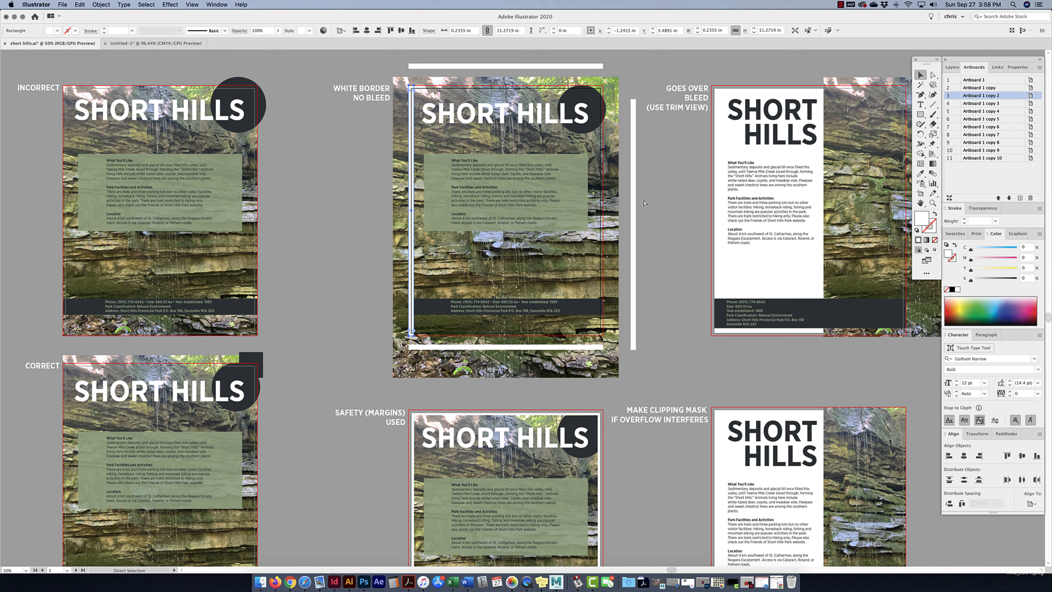
Examine the title's position relative to the margins on the Safety (Margins) Used artboard, selecting the title and deselecting it
scroll(644, 201, "down", 10)
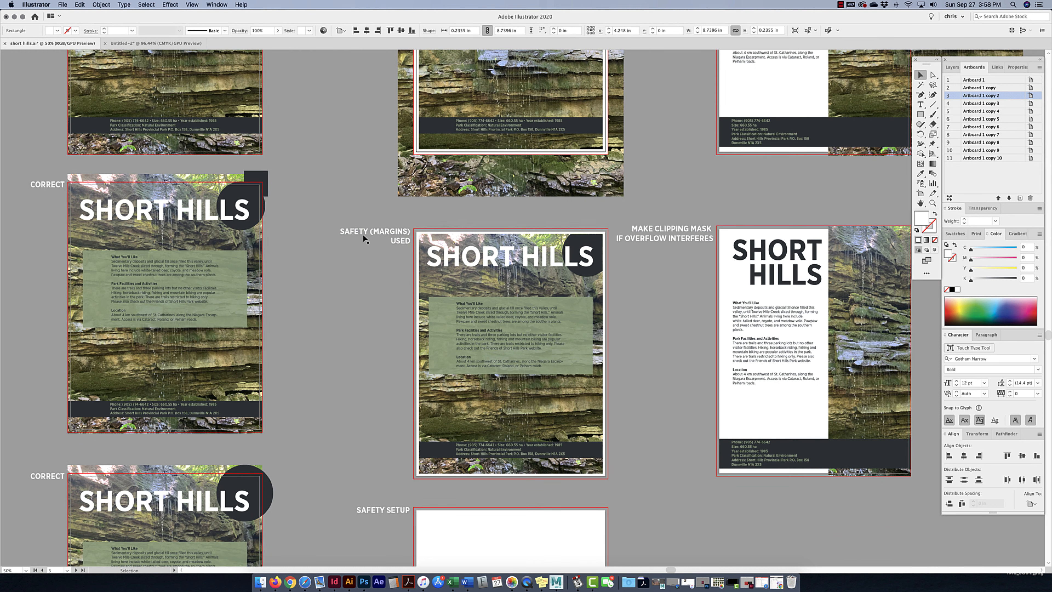
left_click(502, 214)
left_click(512, 265)
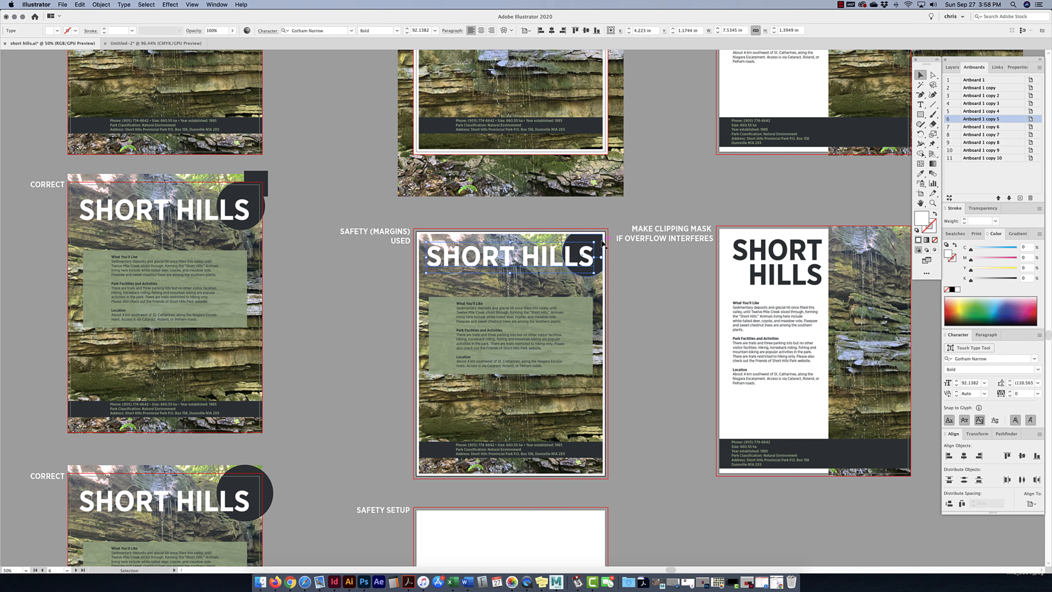
left_click(617, 256)
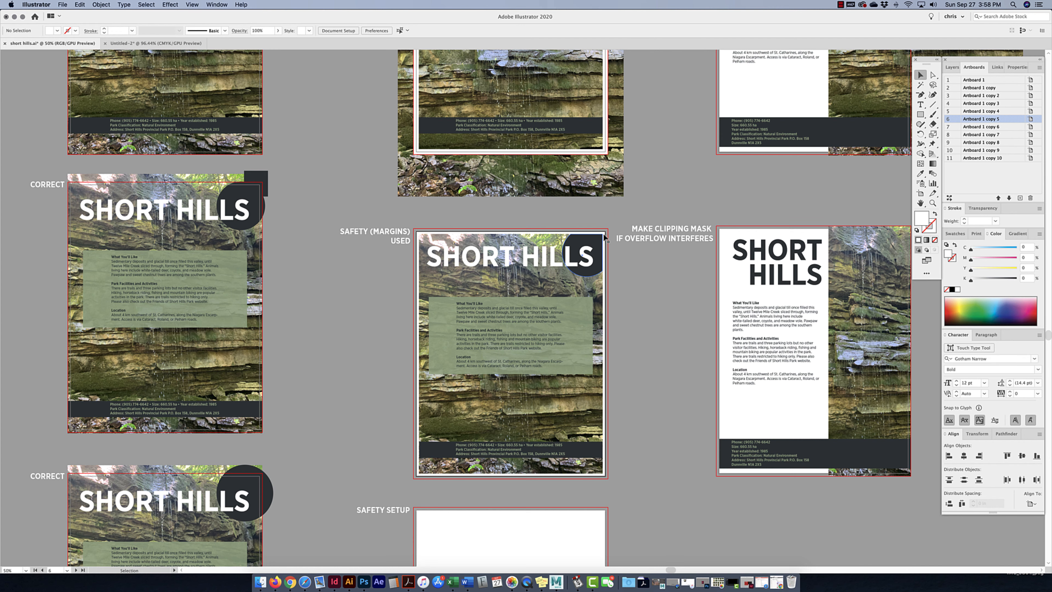
scroll(597, 249, "left", 1)
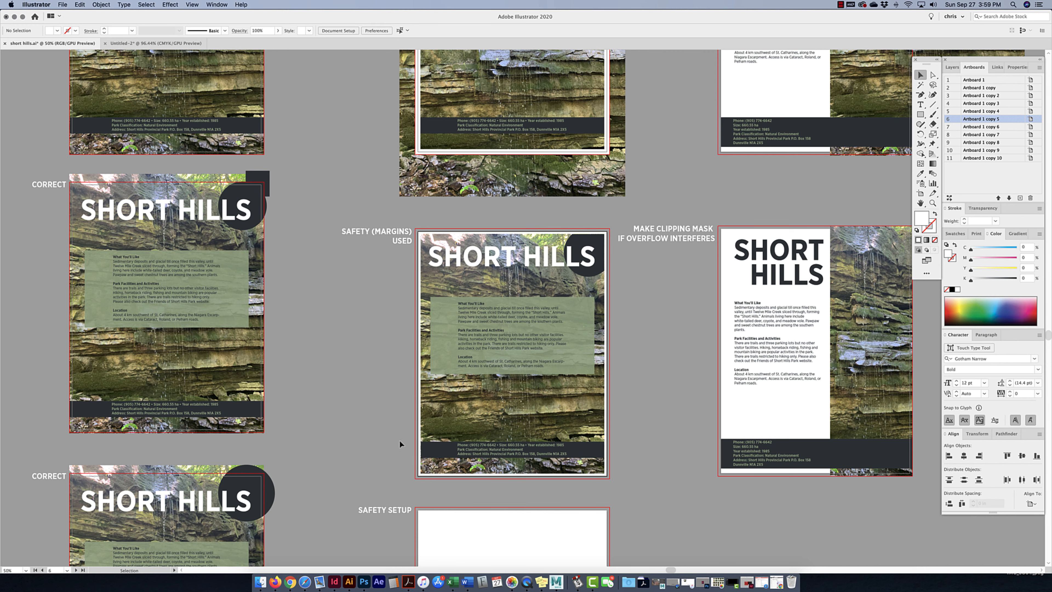
Enlarge the SHORT HILLS title on the Safety (Margins) Used flyer to about 8.55 in wide, spanning past both side margins
key("super+equal")
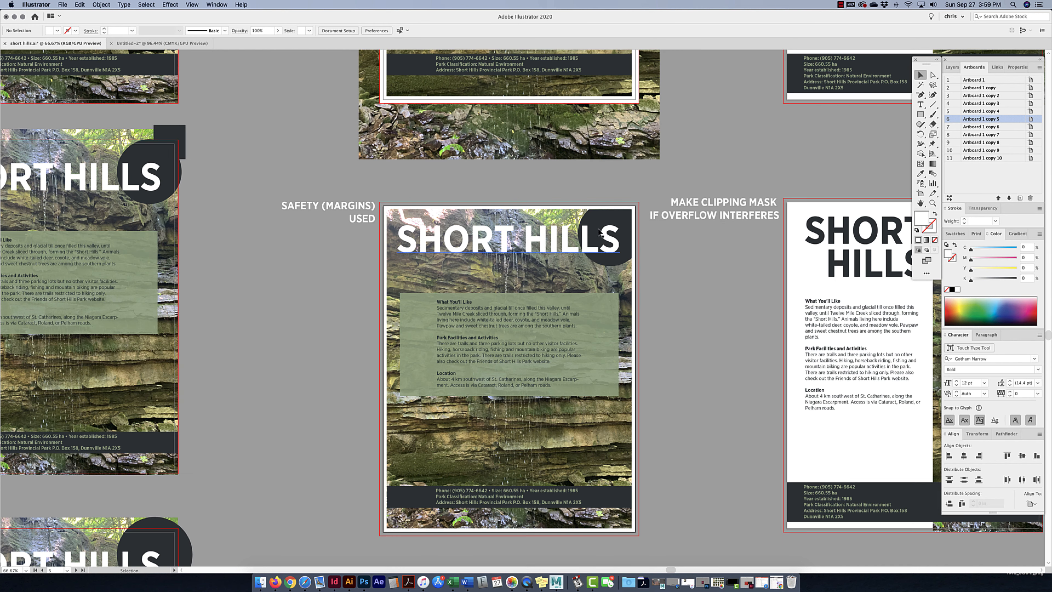
left_click(565, 241)
left_click_drag(622, 219, 635, 216)
left_click(629, 182)
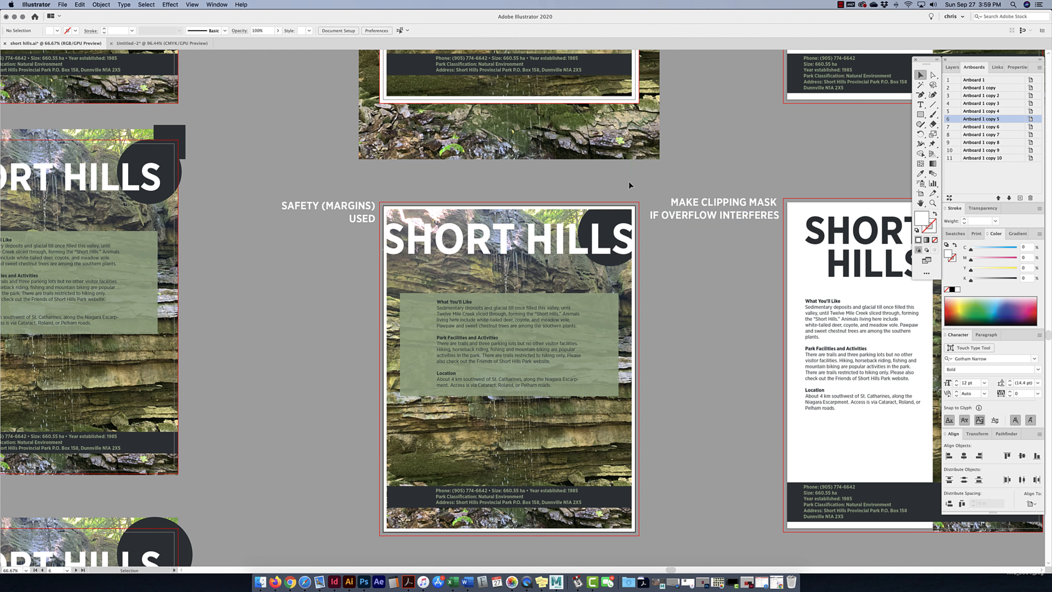
Recolour the enlarged SHORT HILLS title with the dark fill sampled from the corner circle
left_click(579, 239)
left_click(920, 174)
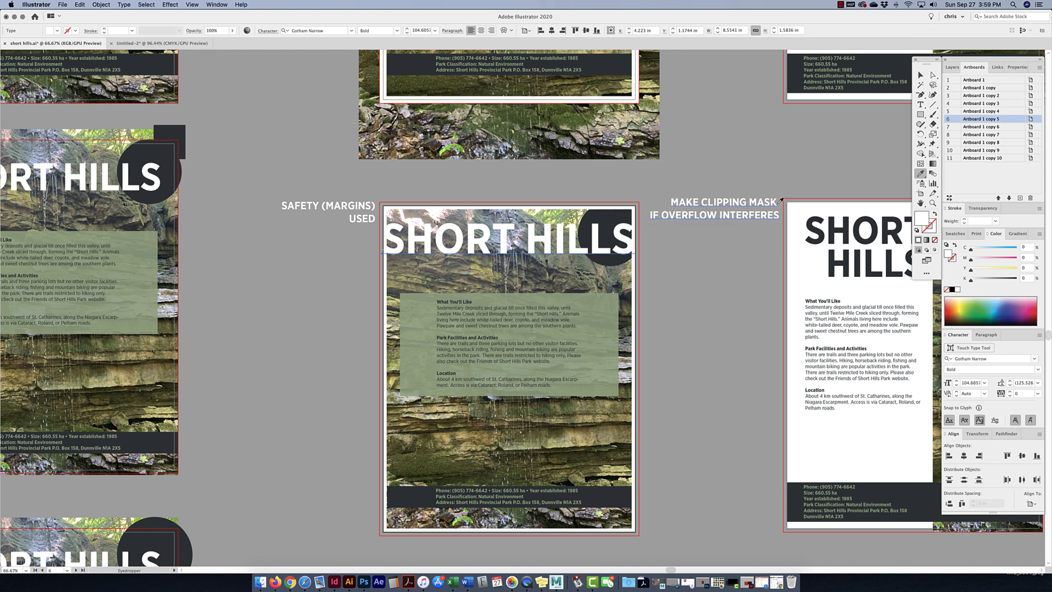
left_click(614, 210)
key("v")
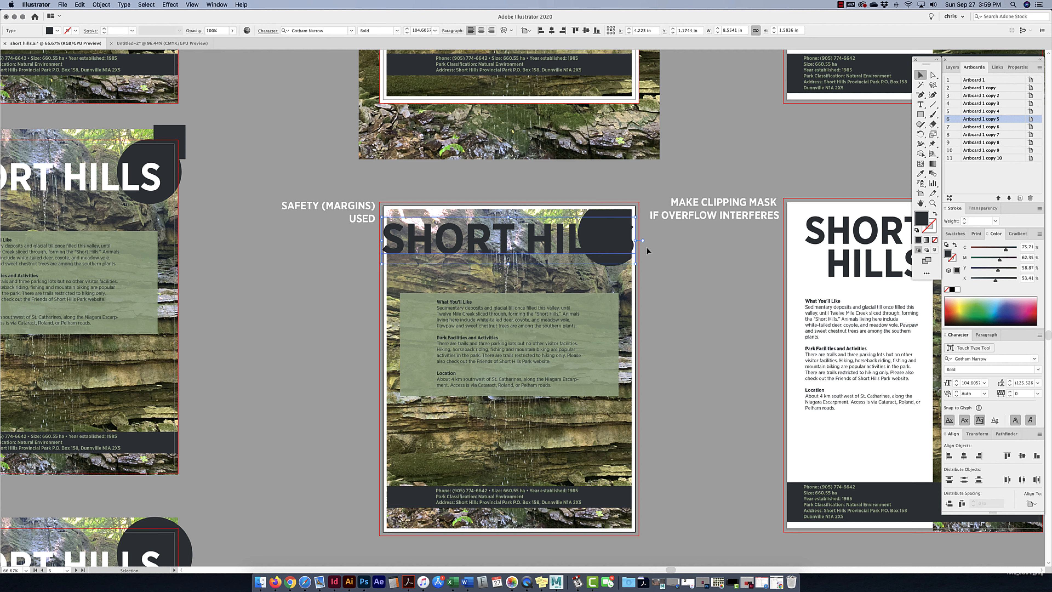
Scale the SHORT HILLS title down to about 98 pt so it fits inside the safety margins, and fill it white
scroll(642, 249, "up", 2)
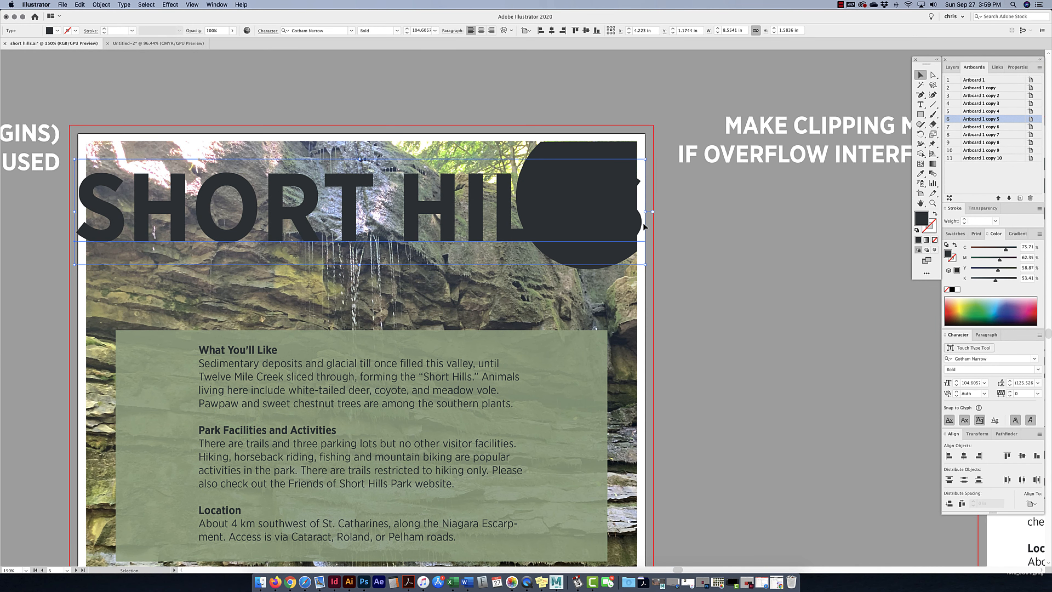
scroll(646, 226, "left", 2)
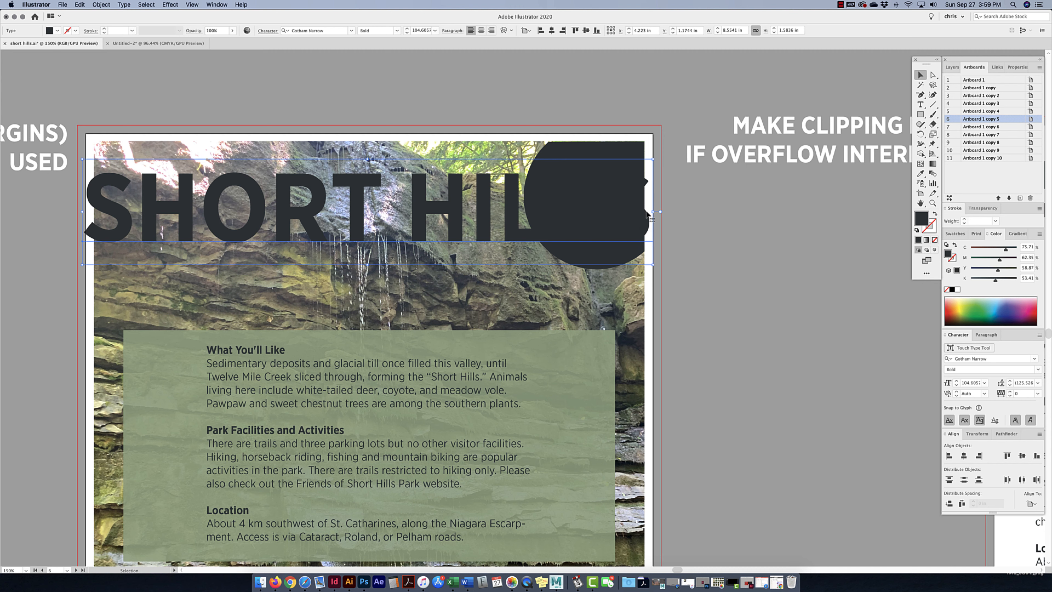
left_click_drag(653, 160, 642, 164)
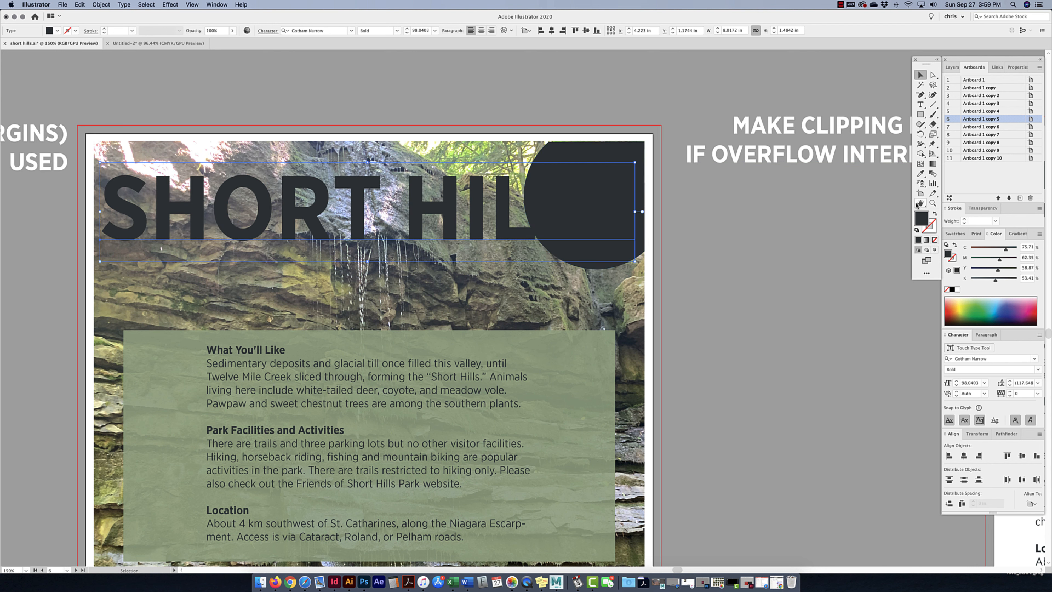
left_click(957, 291)
left_click_drag(630, 318, 652, 232)
left_click(652, 232)
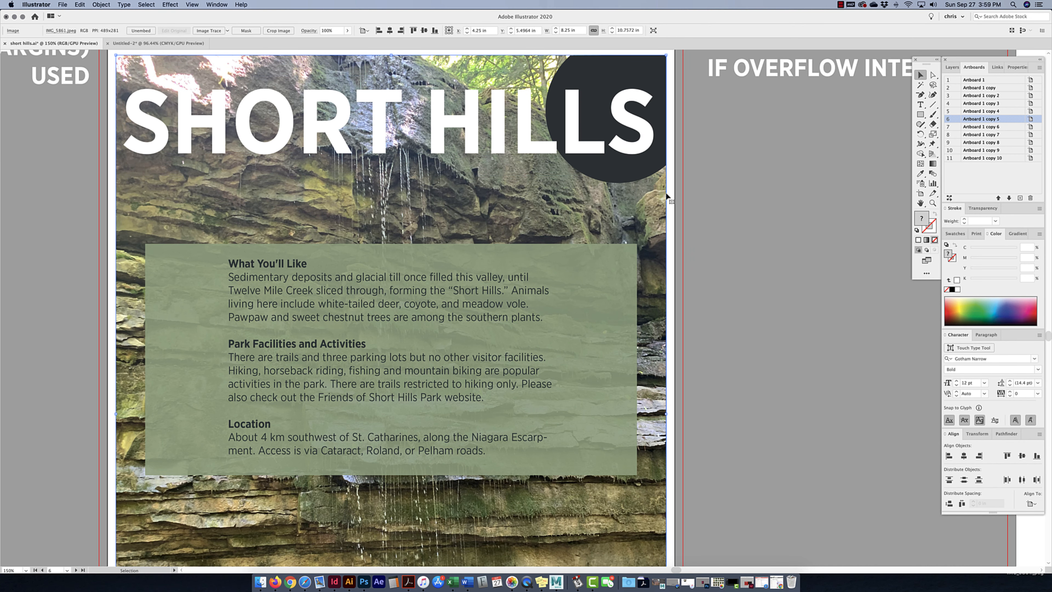
Try moving the footer contact text close to the left end of the dark band, and undo the move
scroll(515, 282, "down", 5)
scroll(516, 282, "left", 4)
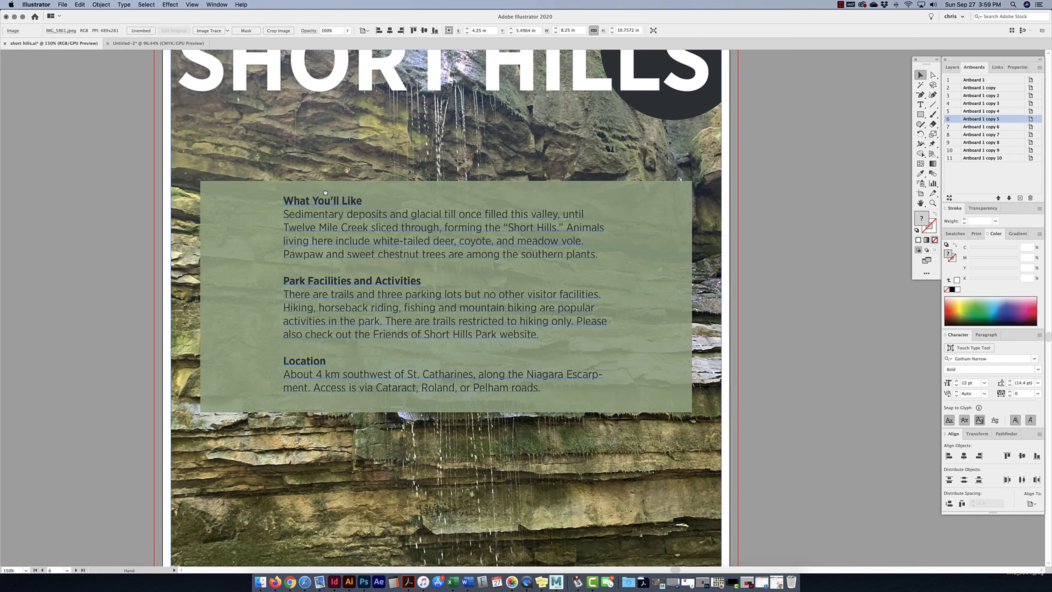
key("super+minus")
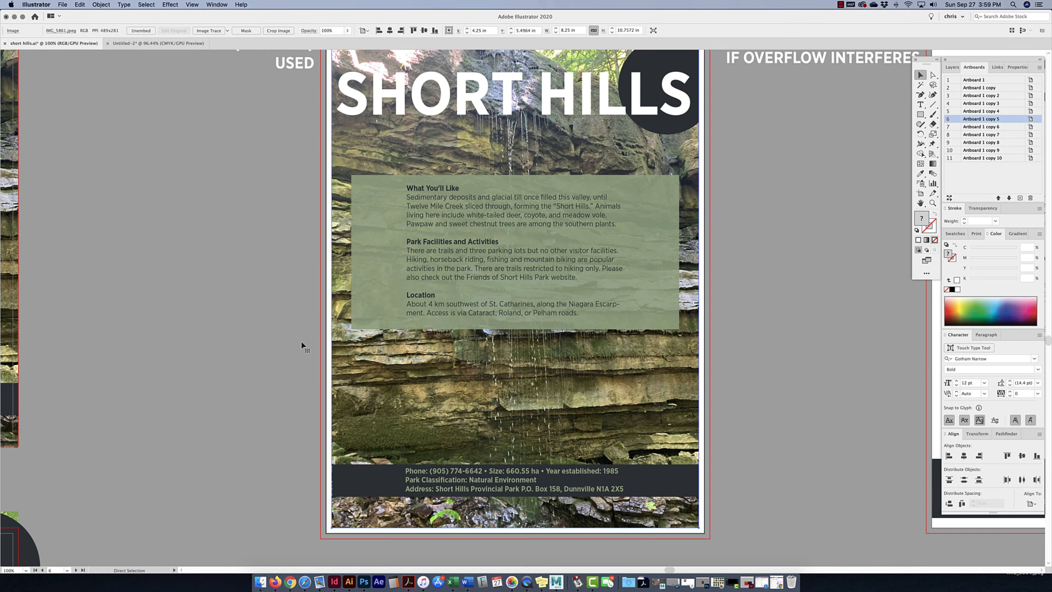
scroll(300, 342, "down", 2)
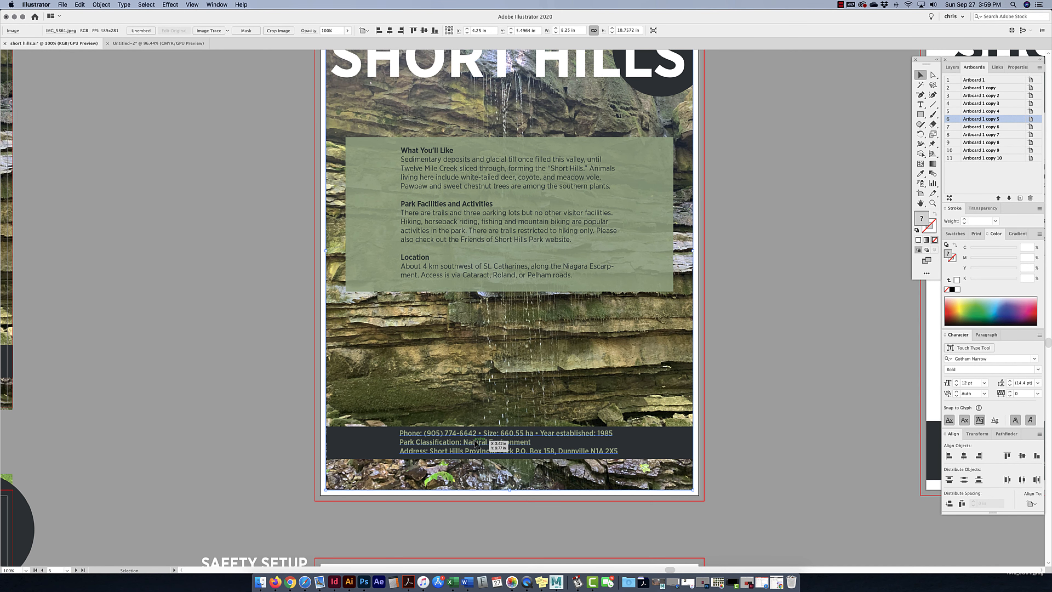
left_click_drag(491, 444, 344, 445)
left_click(476, 535)
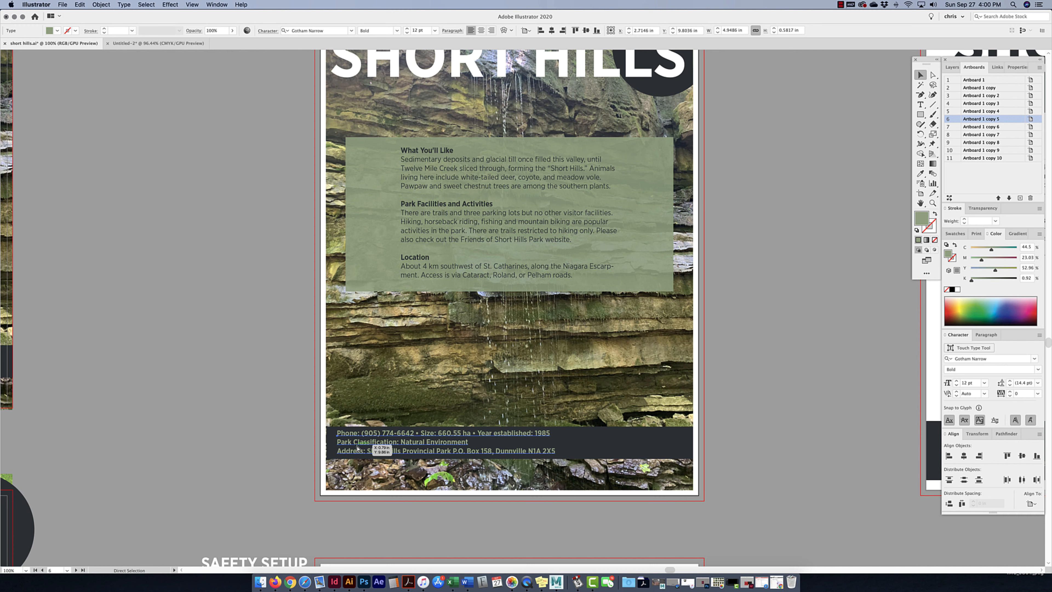
key("a")
Bring the blank Safety Setup artboard into view and show the rulers, checking the ruler display options
scroll(534, 394, "down", 10)
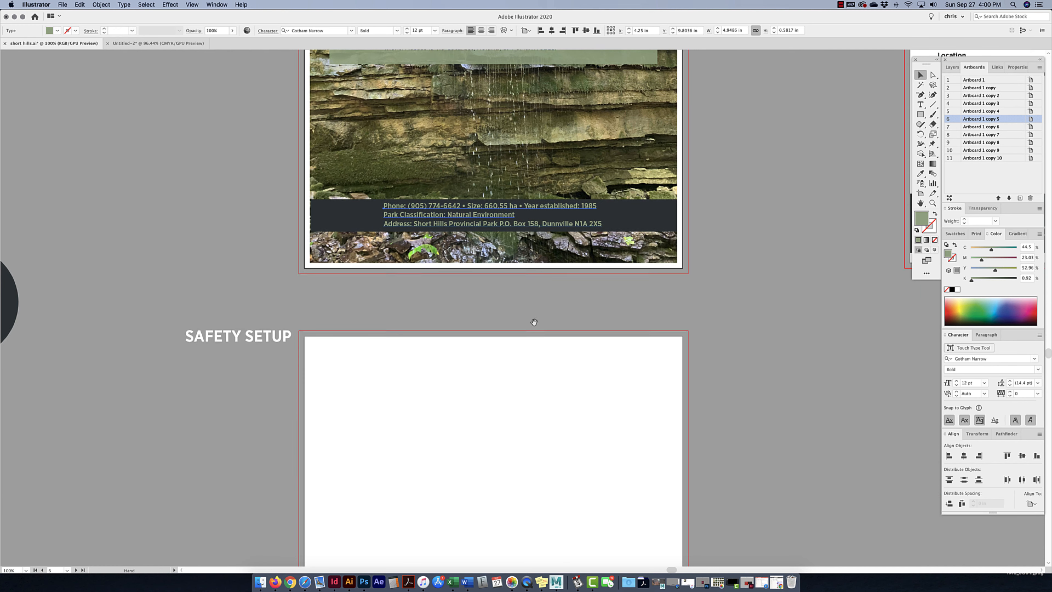
scroll(530, 330, "down", 2)
scroll(534, 329, "down", 1)
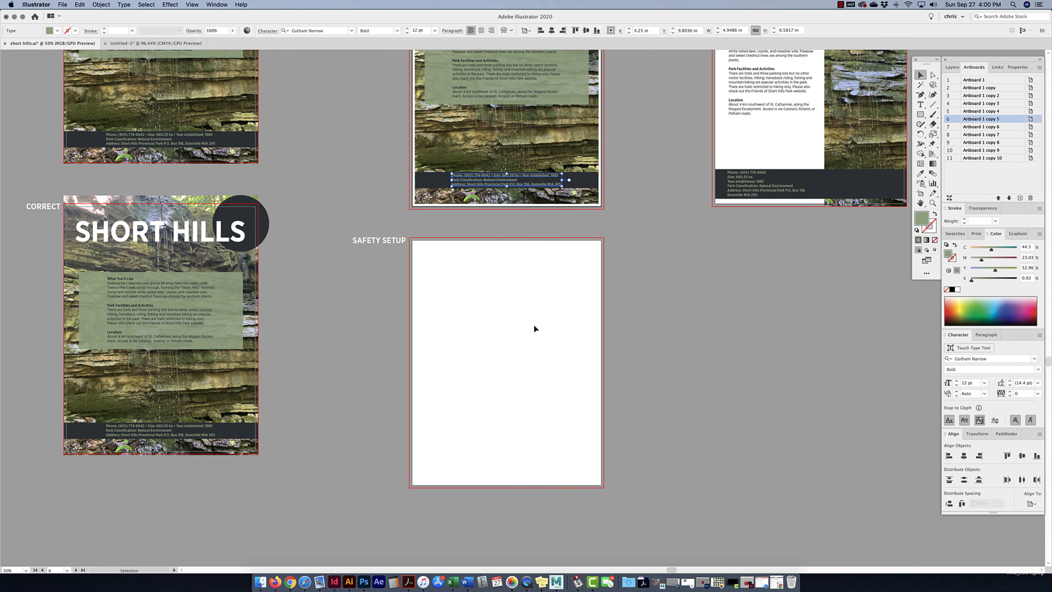
scroll(534, 325, "up", 1)
scroll(536, 326, "down", 2)
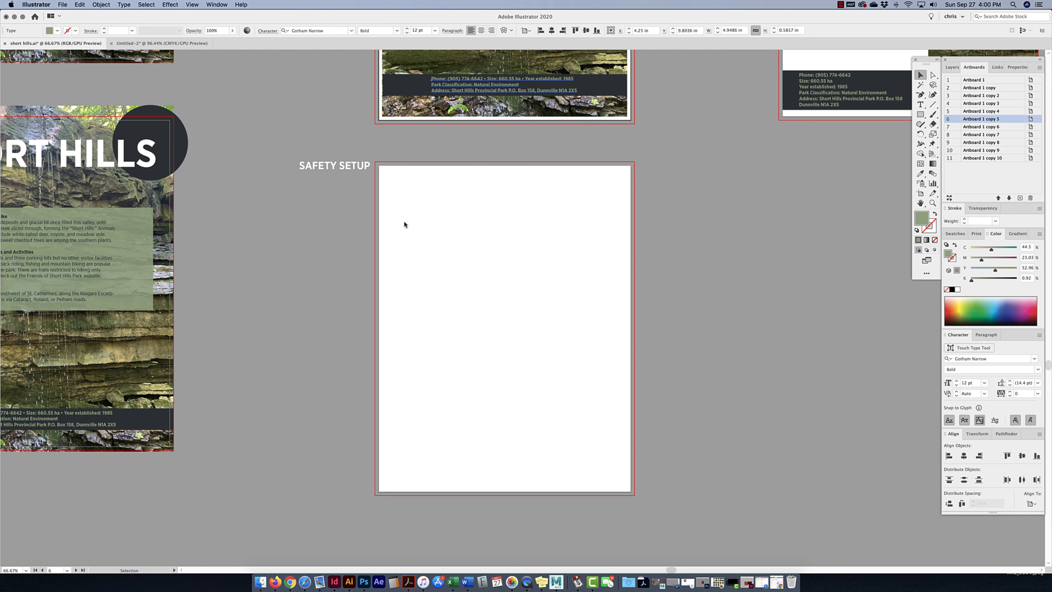
key("super+r")
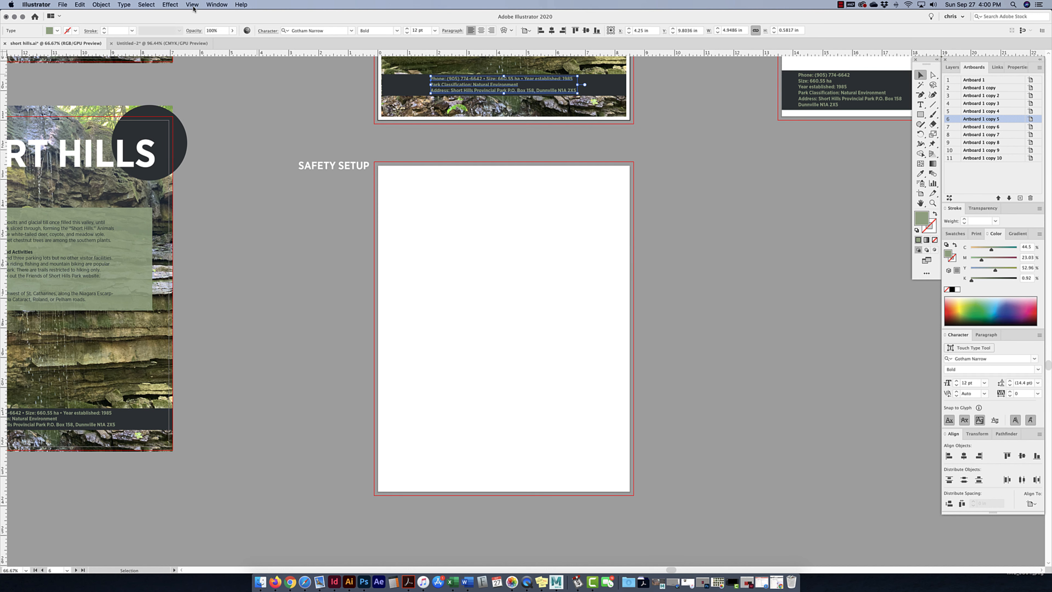
key("super+r")
key("super+r")
left_click(192, 4)
mouse_move(232, 275)
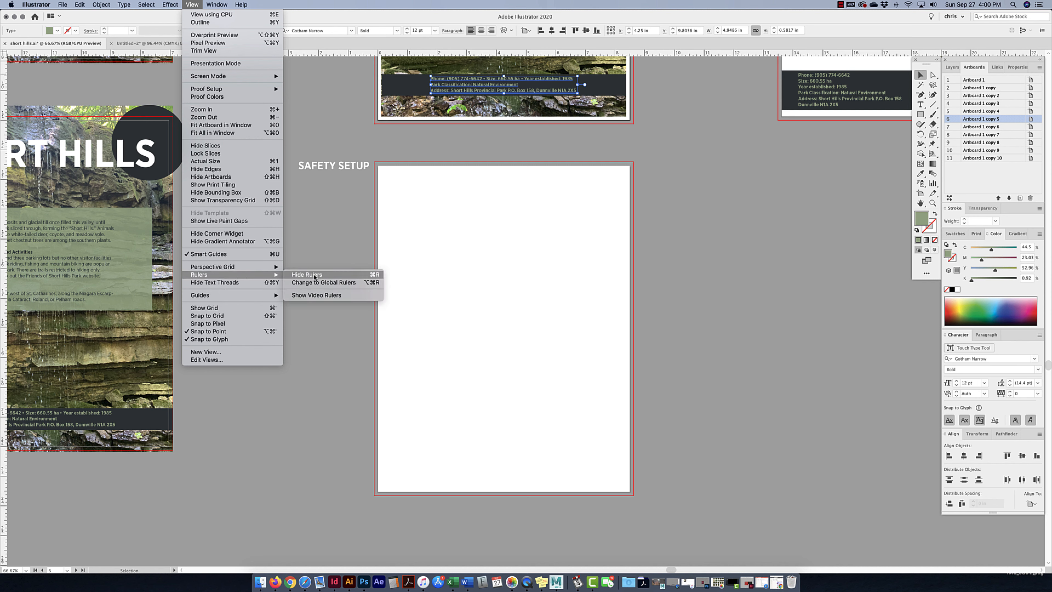
left_click(388, 237)
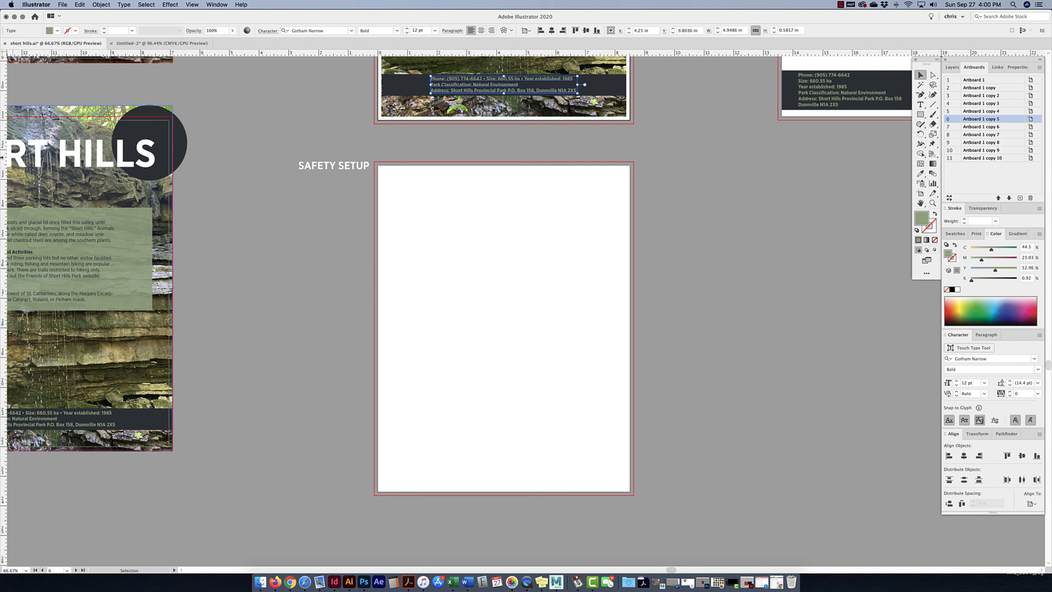
Place a vertical guide just inside the Safety Setup artboard's left edge and a horizontal guide just inside its top edge
left_click_drag(4, 163, 189, 165)
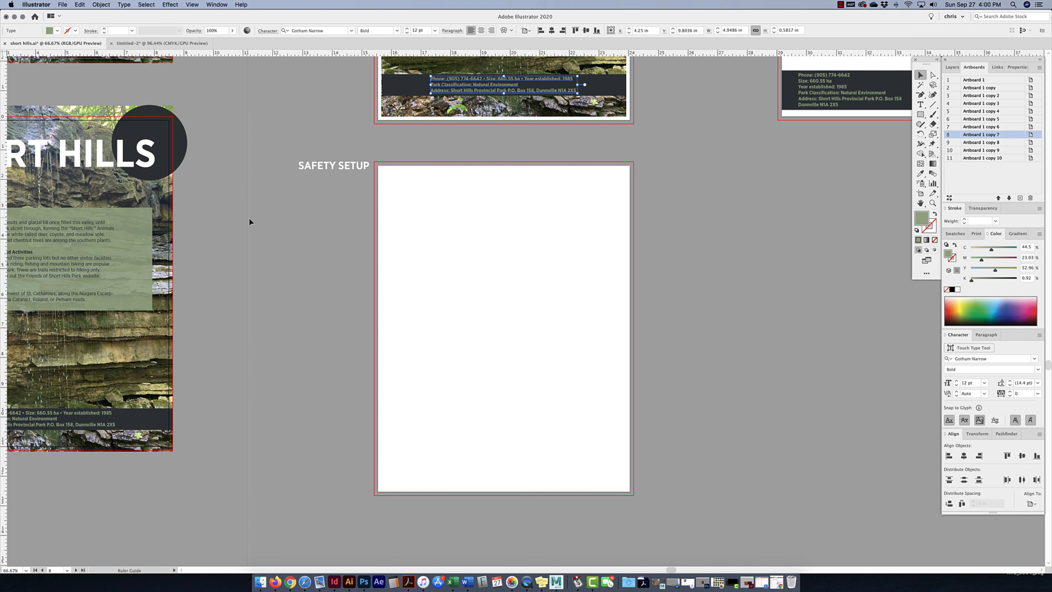
left_click_drag(308, 229, 381, 231)
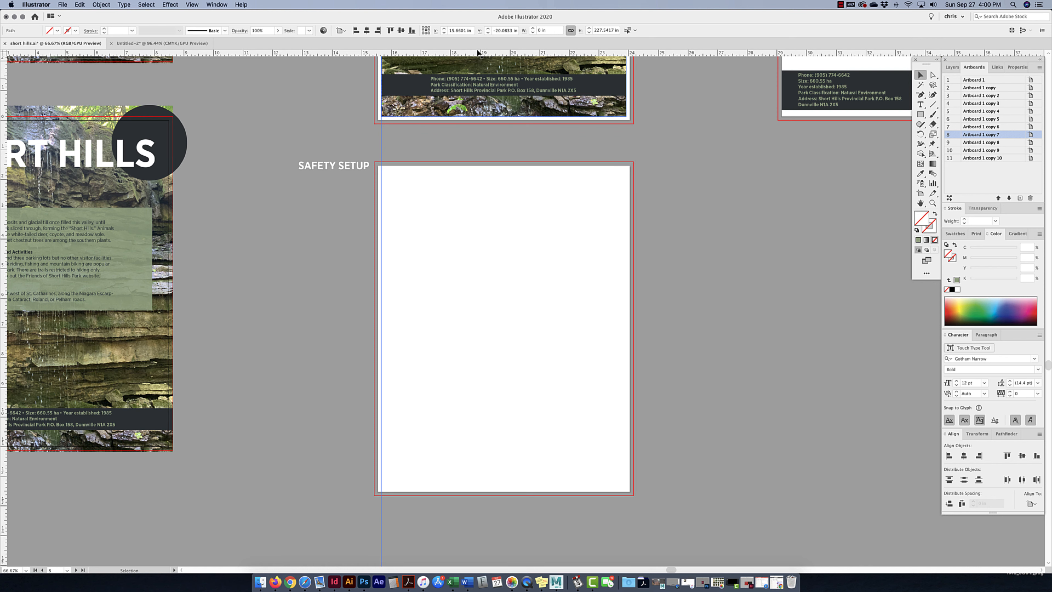
left_click(476, 66)
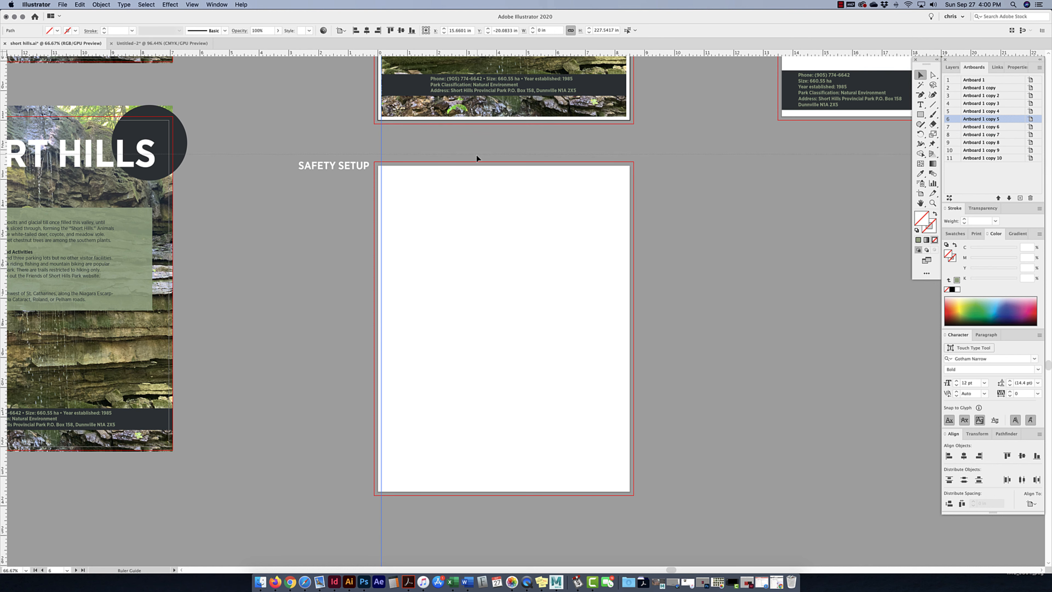
left_click_drag(476, 155, 476, 169)
left_click_drag(476, 169, 476, 169)
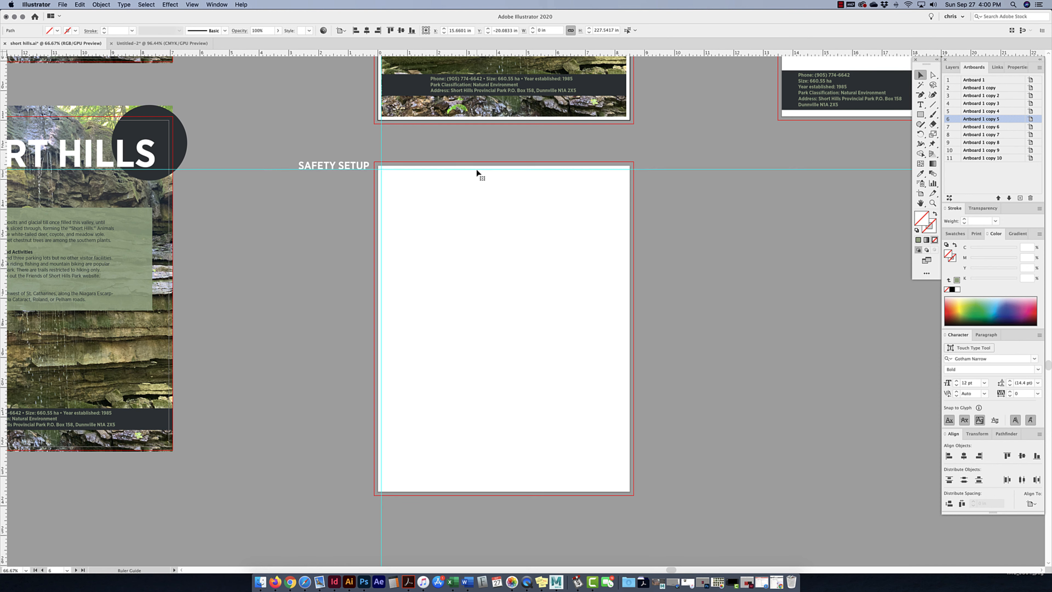
Place a vertical guide just inside the Safety Setup artboard's right edge and a horizontal guide just inside its bottom edge
left_click_drag(490, 215, 626, 225)
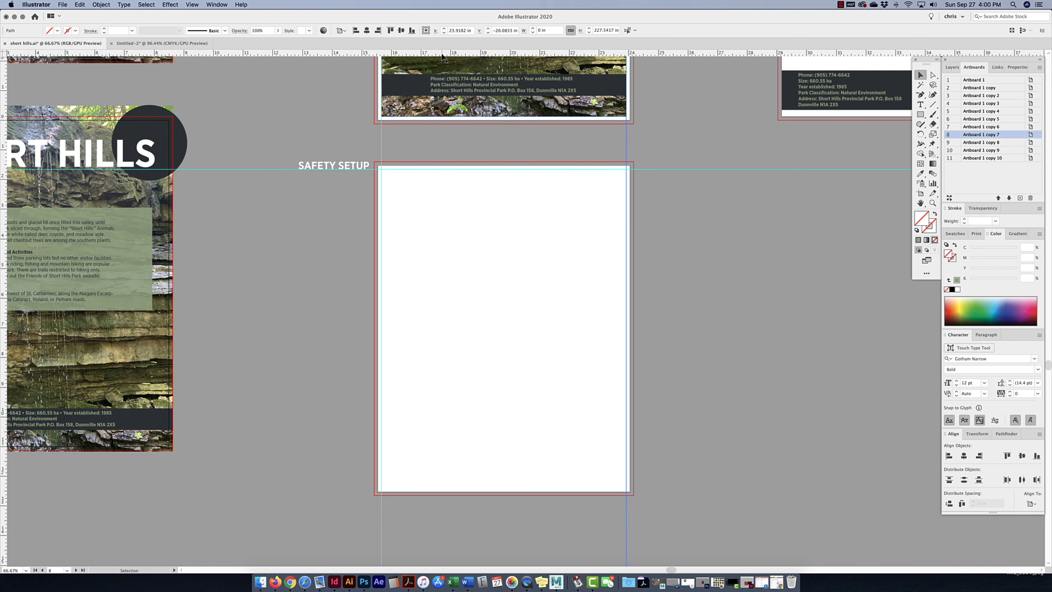
left_click_drag(444, 53, 459, 487)
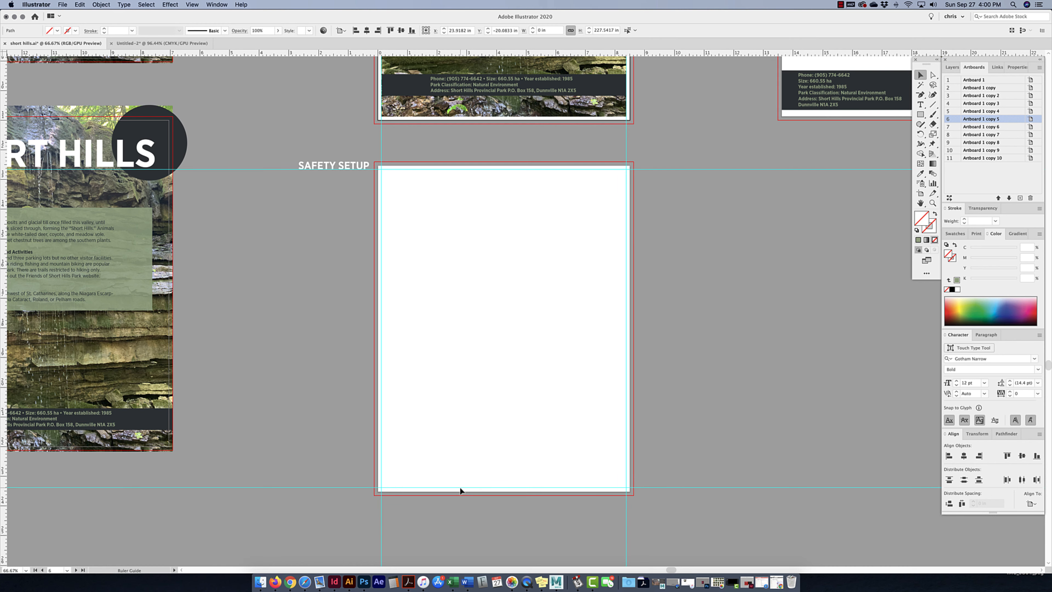
Try pasting the margin-safe flyer artwork in place onto the Safety Setup artboard, and undo the paste
scroll(446, 291, "up", 15)
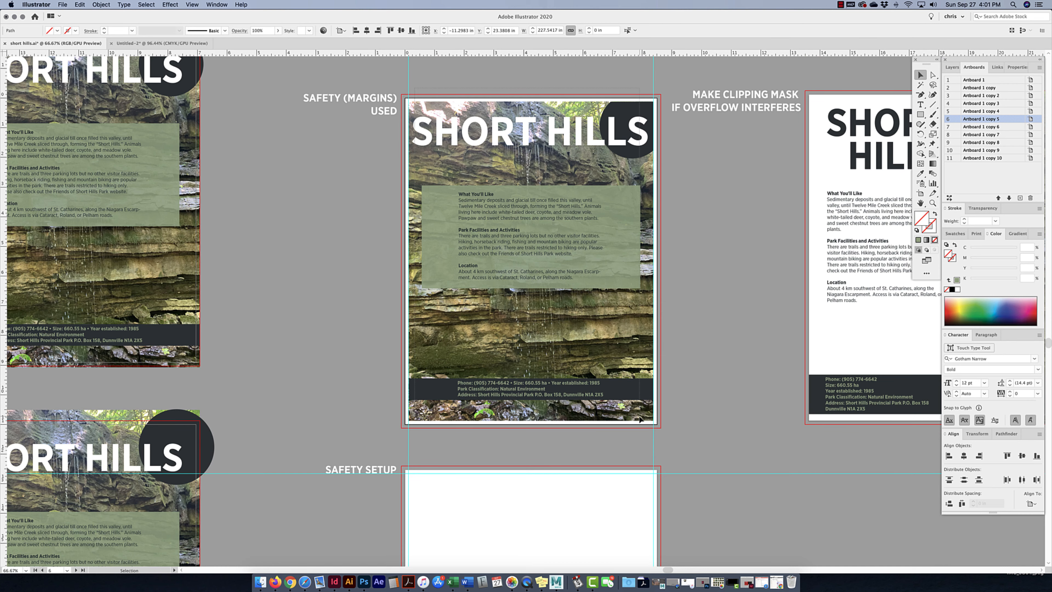
left_click(640, 419)
scroll(630, 383, "down", 15)
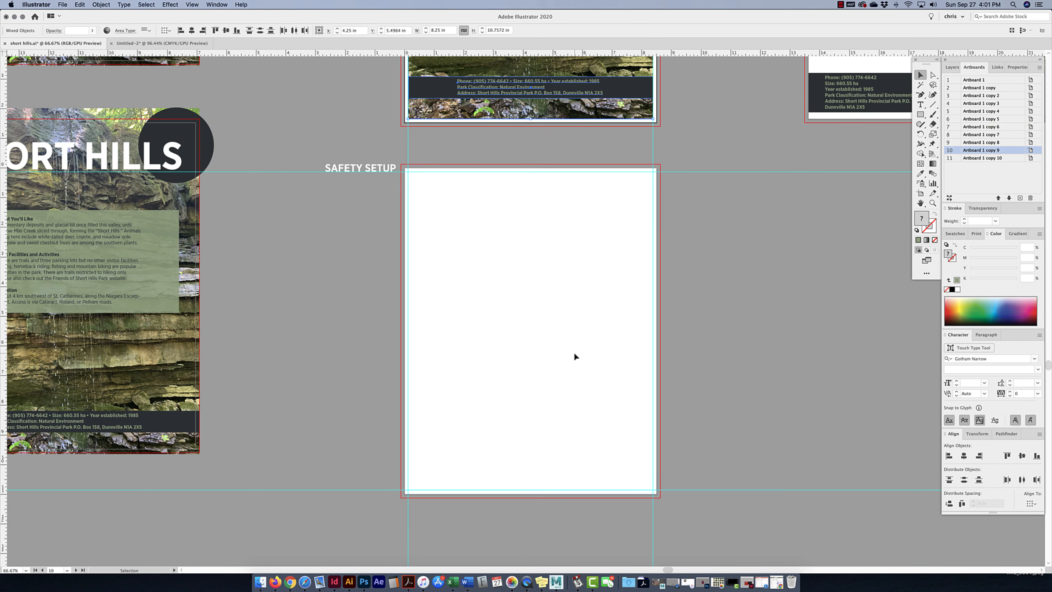
key("super+shift+v")
left_click(712, 218)
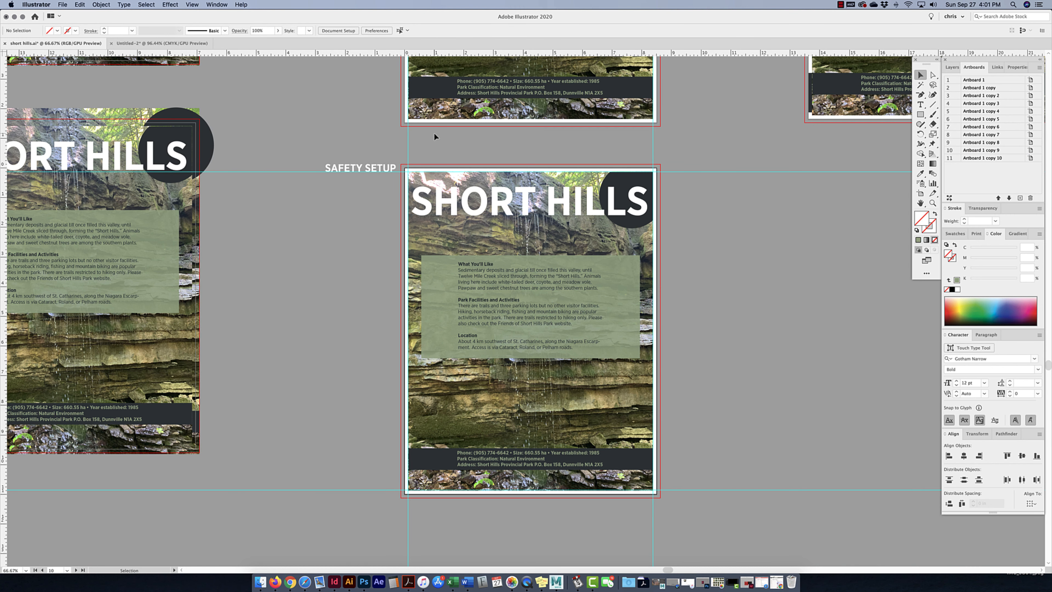
key("super+z")
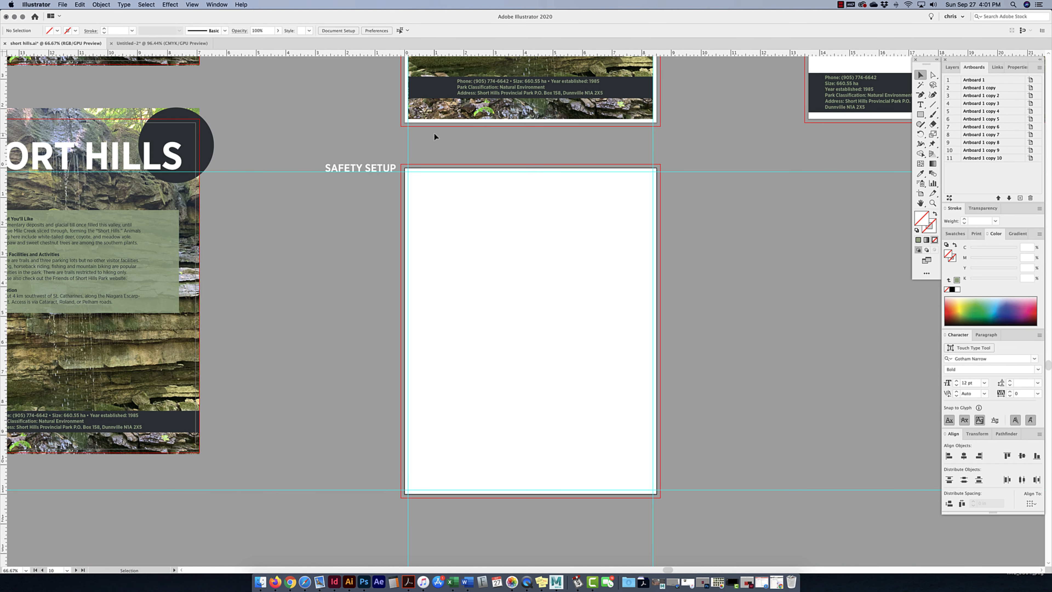
Delete the guides around the Safety Setup artboard and try placing vertical guides at its left and right margins
left_click_drag(405, 154, 687, 500)
key("Delete")
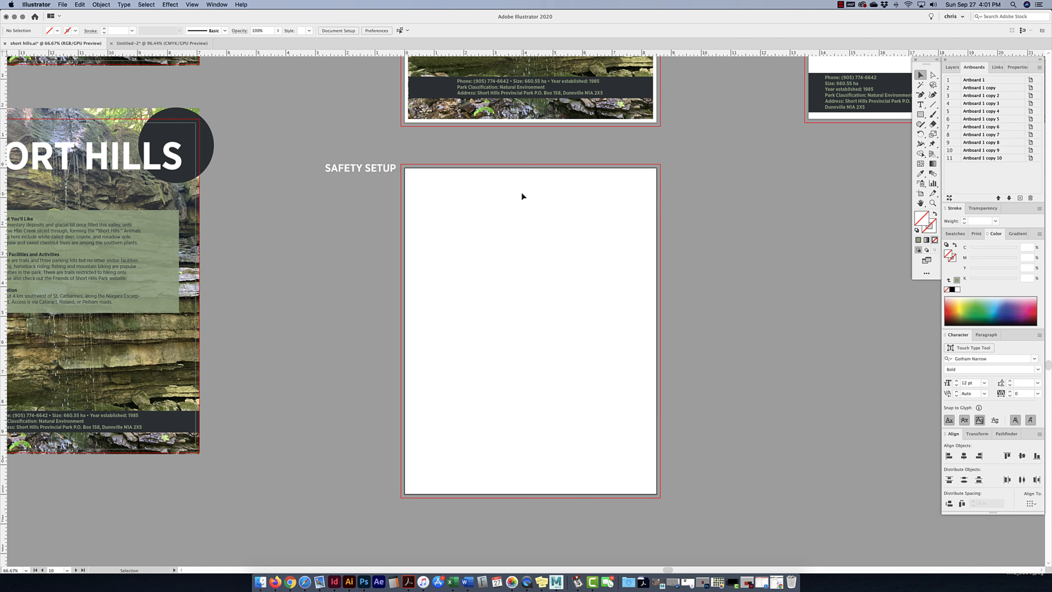
double_click(409, 59)
left_click(409, 58)
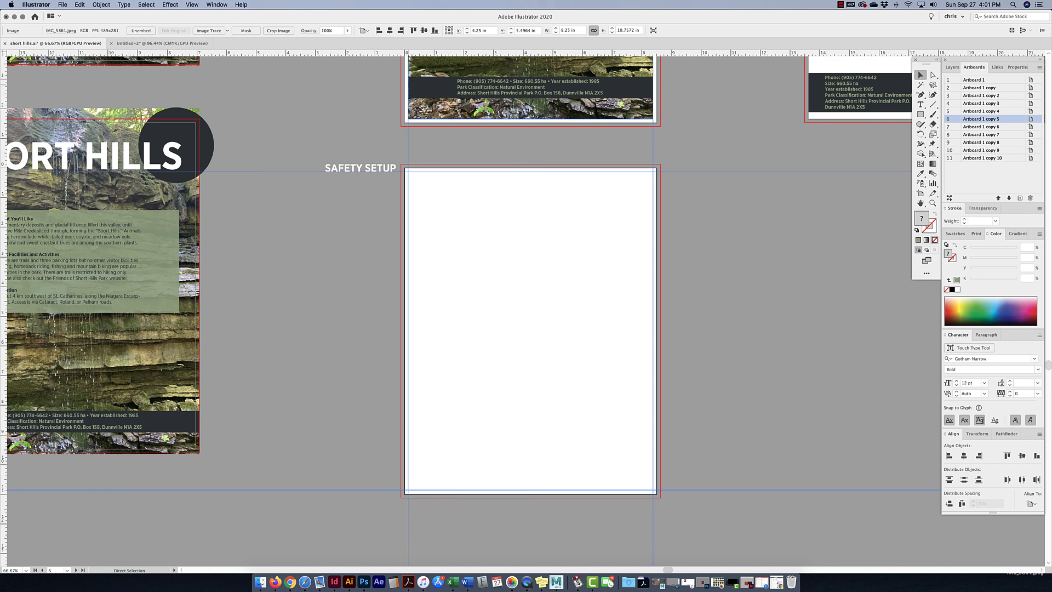
left_click(408, 57)
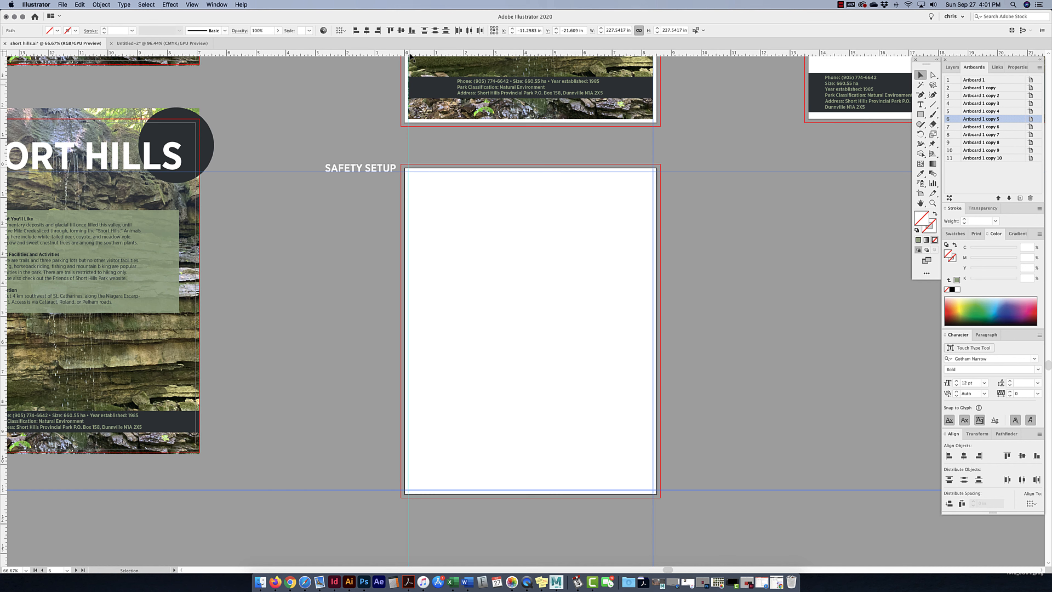
left_click(653, 58)
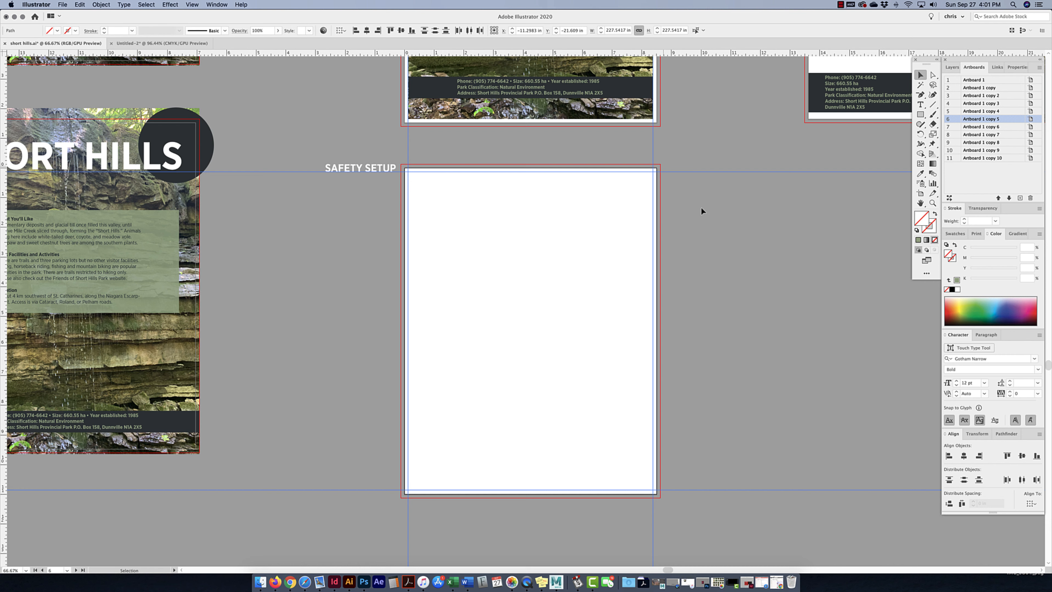
Delete the horizontal and vertical guides around the Safety Setup artboard
left_click_drag(671, 191, 611, 237)
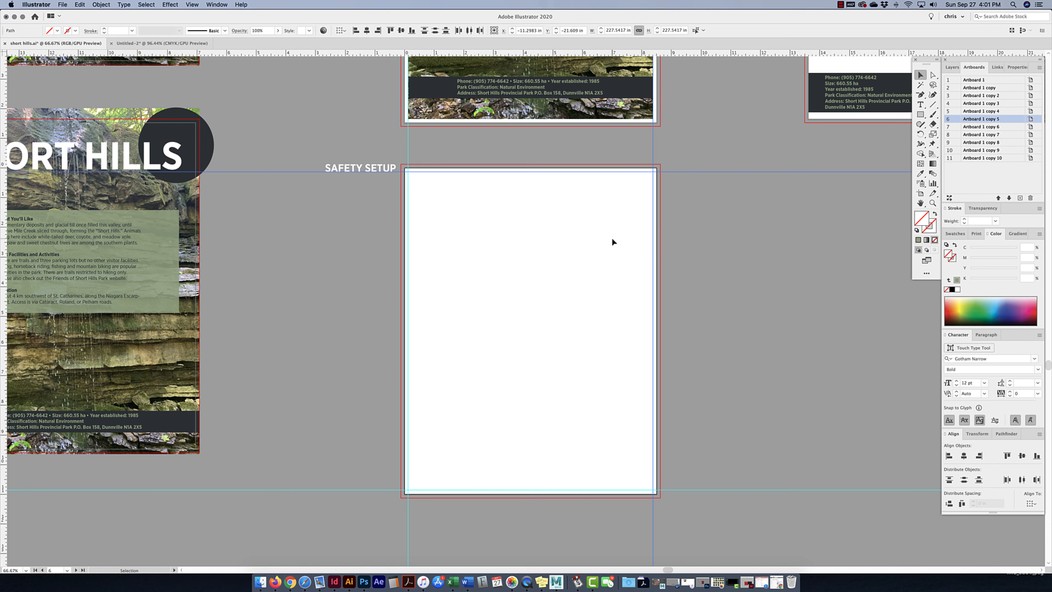
key("Delete")
left_click(688, 490)
key("Delete")
left_click_drag(652, 516, 371, 462)
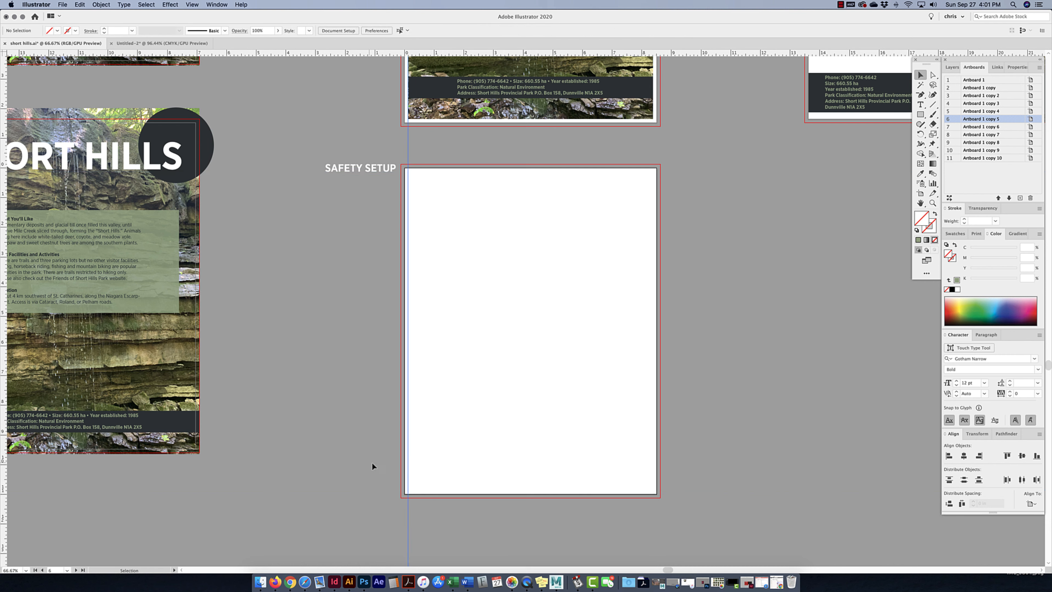
key("Delete")
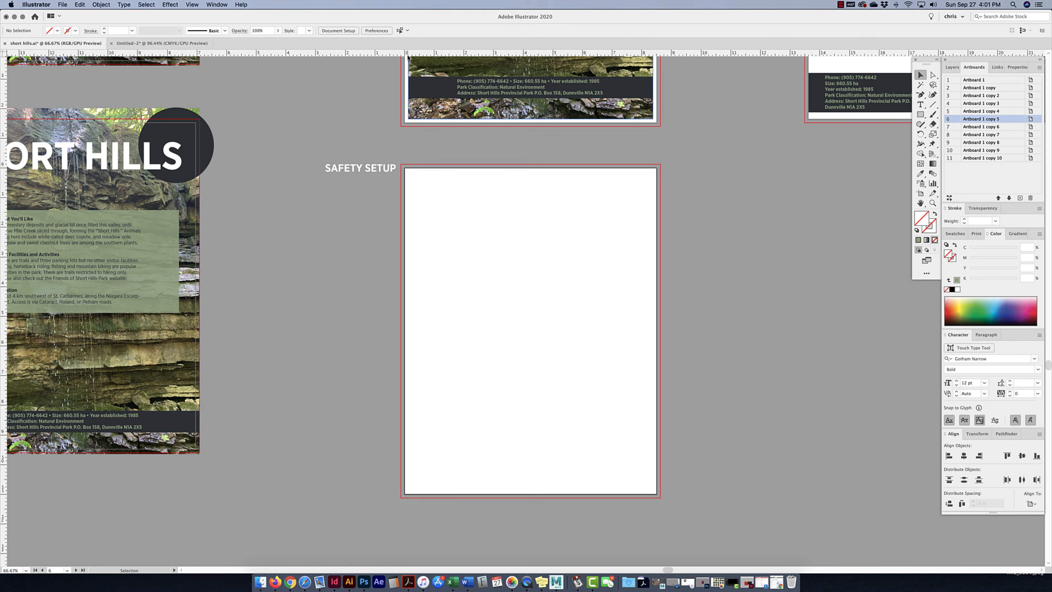
Undo the guide deletions and try adding a vertical guide at the Safety Setup artboard's right margin
key("super+z")
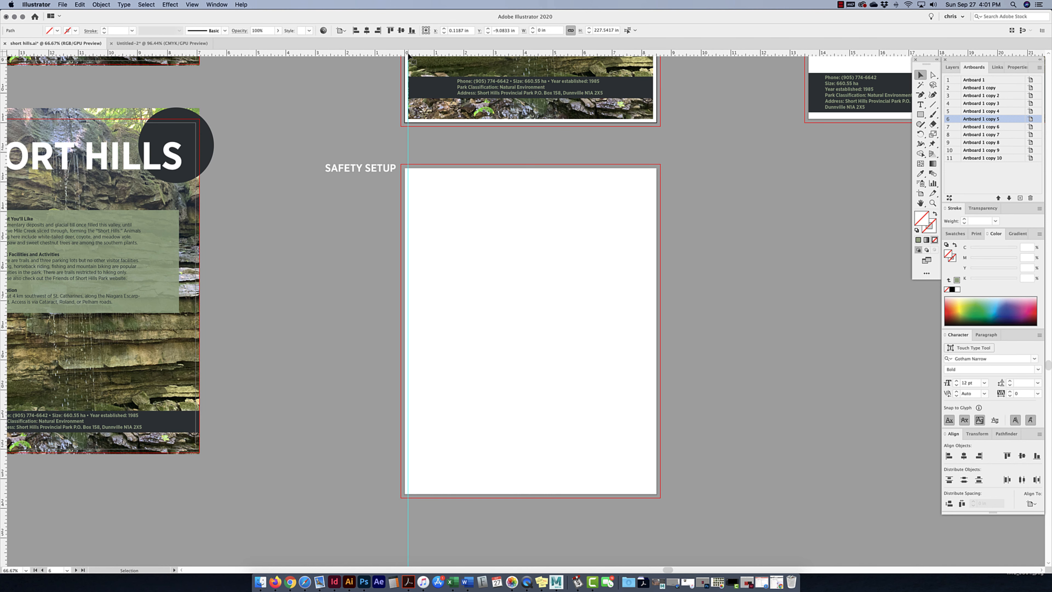
double_click(653, 54)
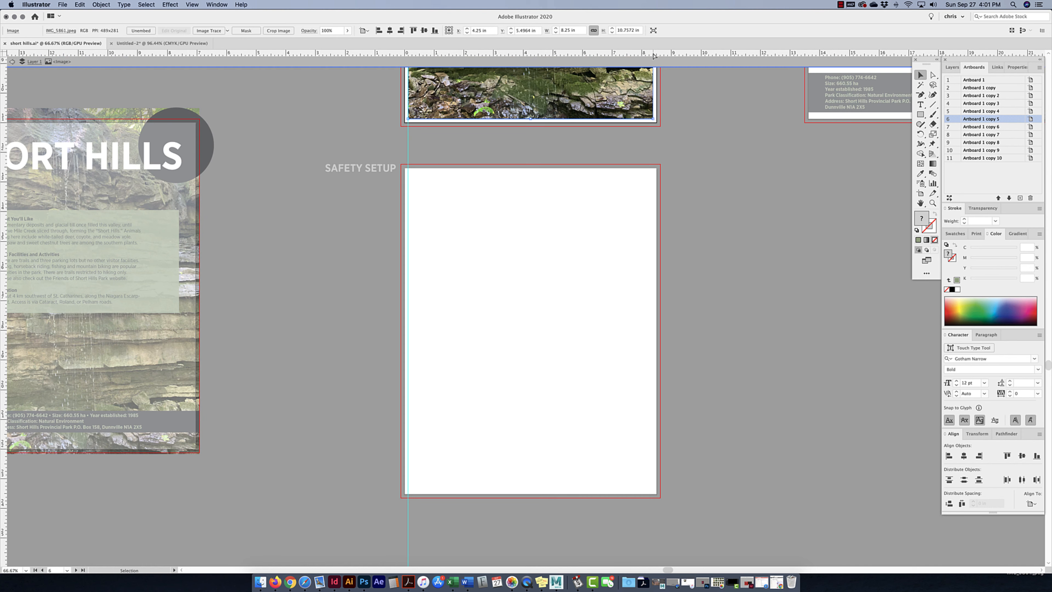
key("Escape")
double_click(653, 55)
key("Escape")
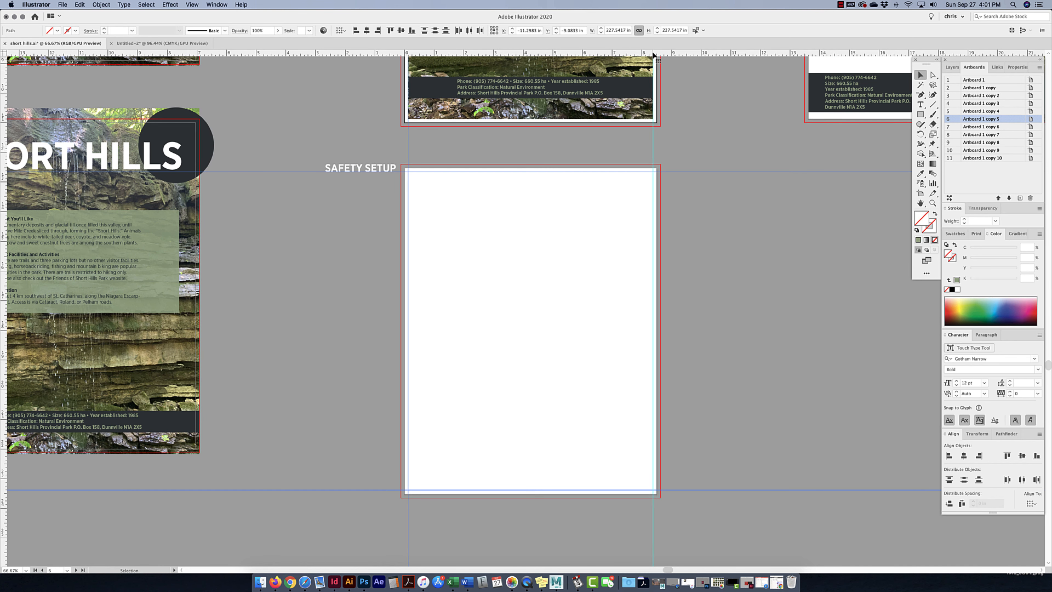
left_click_drag(653, 54, 654, 268)
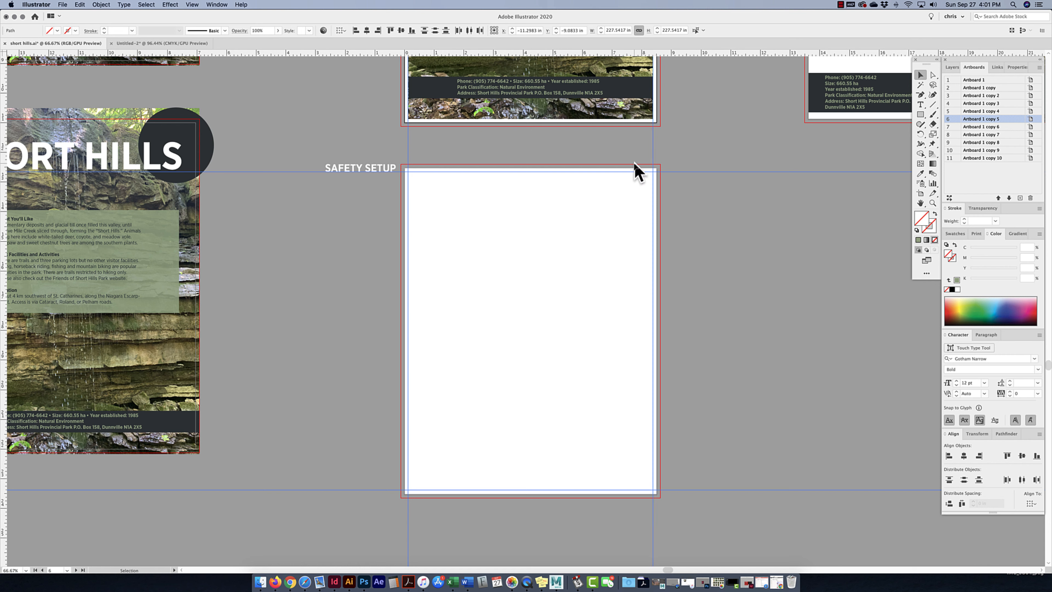
Clear all the safety guides from the Safety Setup artboard, both the horizontal and the vertical ones
left_click_drag(690, 160, 566, 363)
key("super+a")
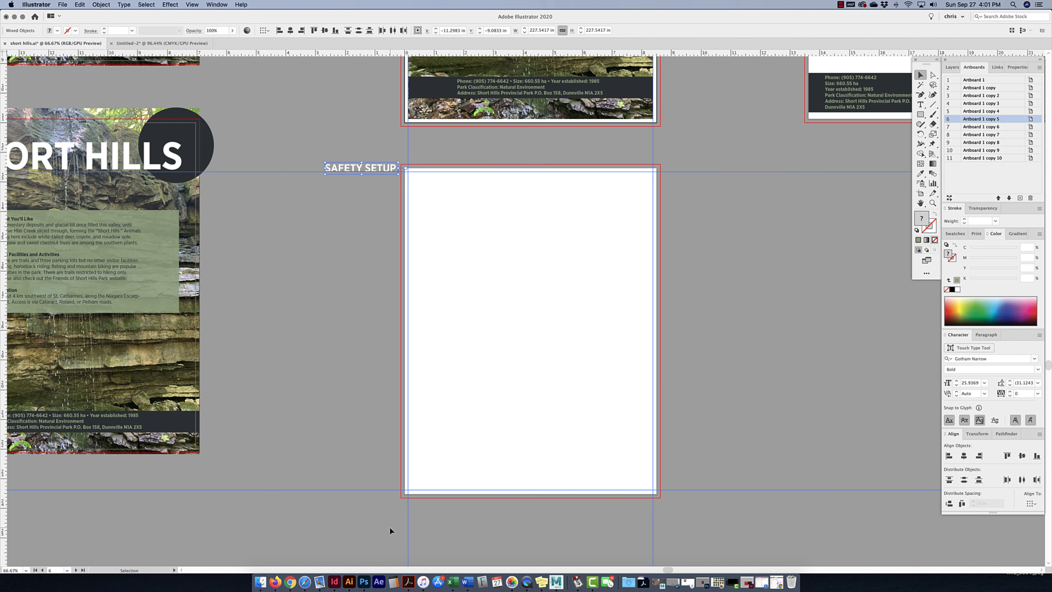
left_click(724, 349)
left_click(657, 174)
key("Delete")
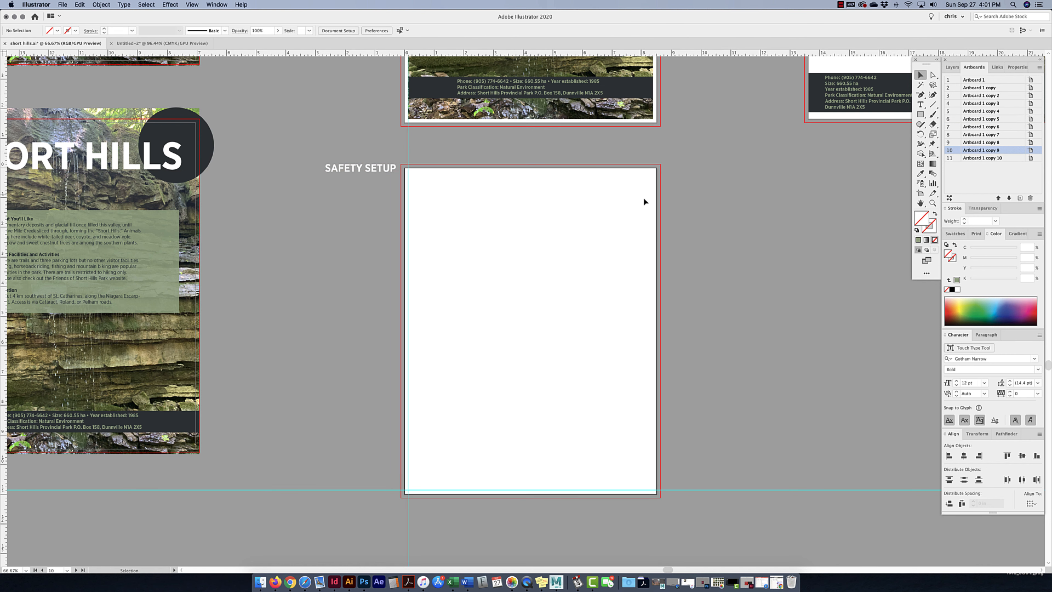
left_click(631, 490)
key("Delete")
left_click(408, 501)
key("Delete")
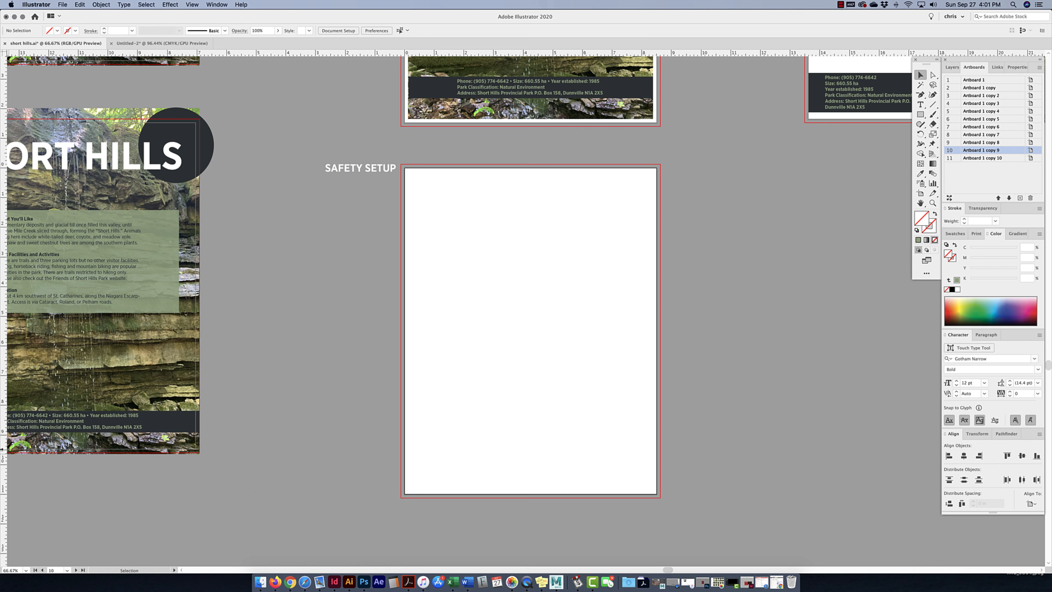
Try placing a horizontal guide near the Safety Setup artboard's bottom edge from the ruler, deleting each attempt
double_click(3, 468)
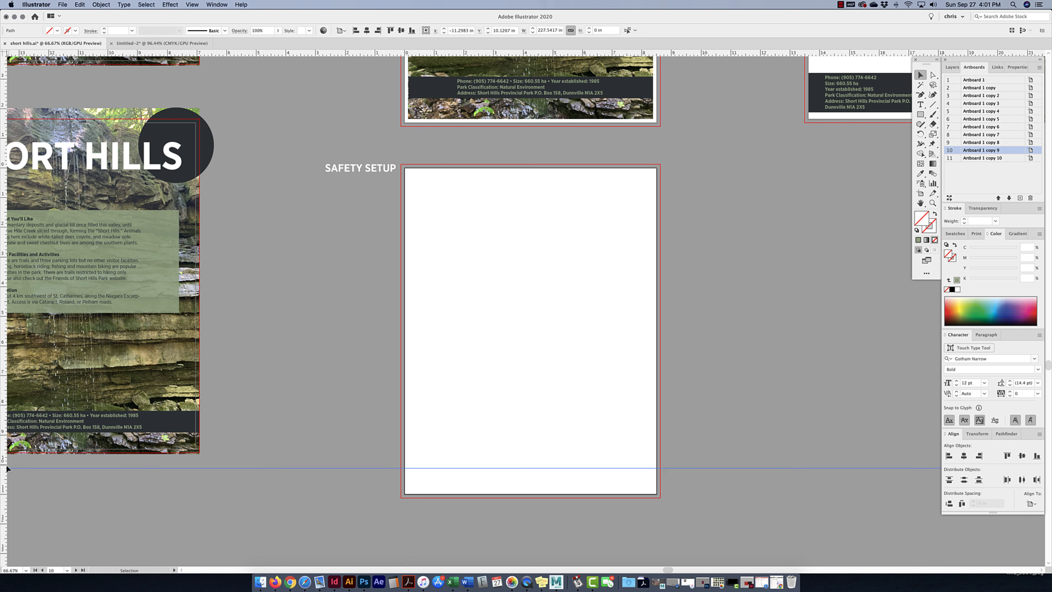
key("Delete")
double_click(5, 481)
key("Delete")
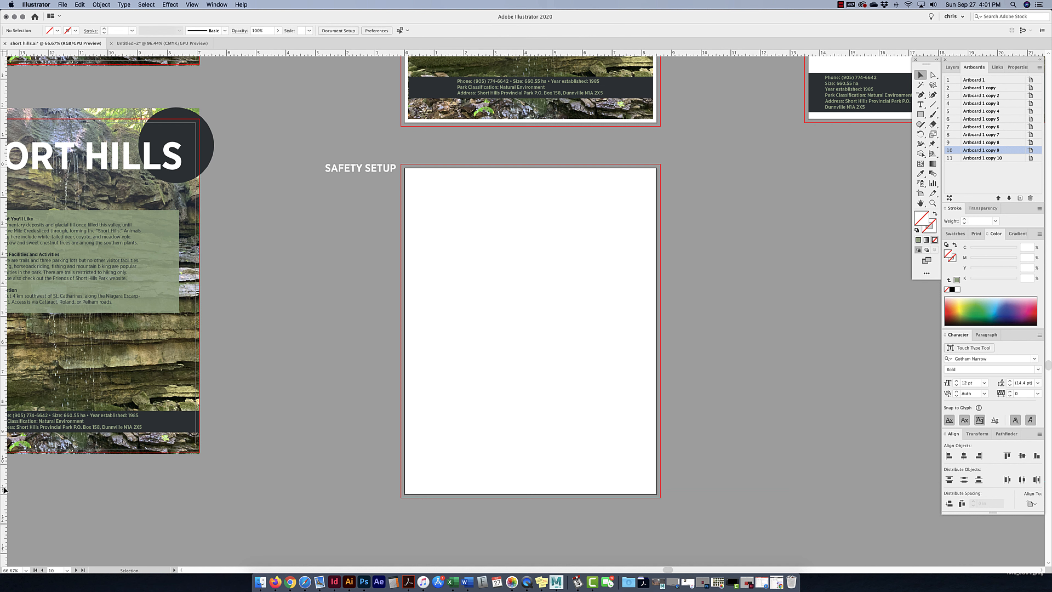
double_click(4, 483)
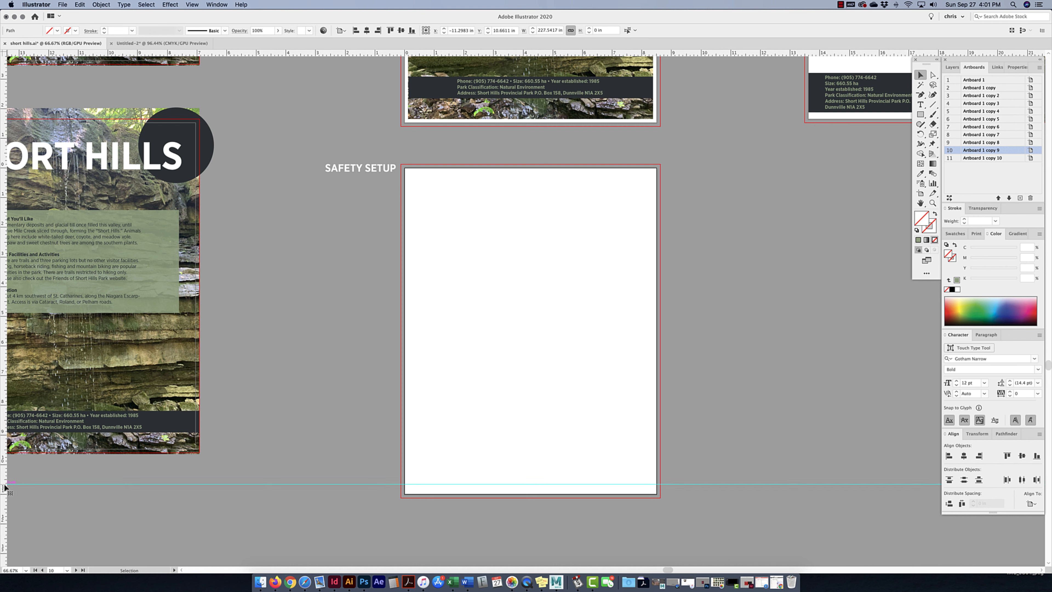
left_click_drag(4, 484, 4, 490)
key("Delete")
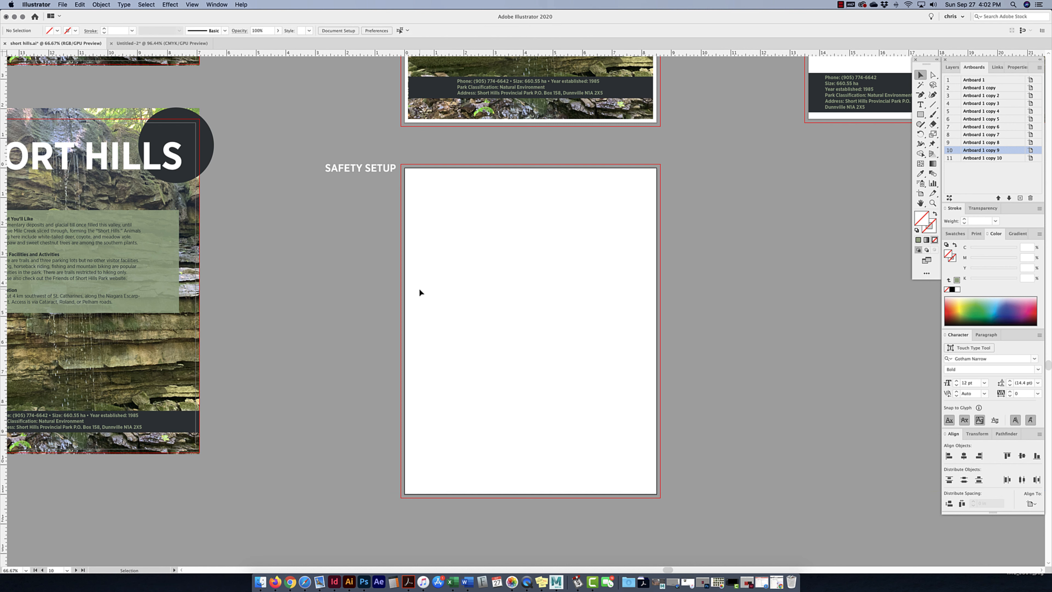
Create an 8.25 in wide by 10.75 in high rectangle on the Safety Setup artboard
left_click(920, 114)
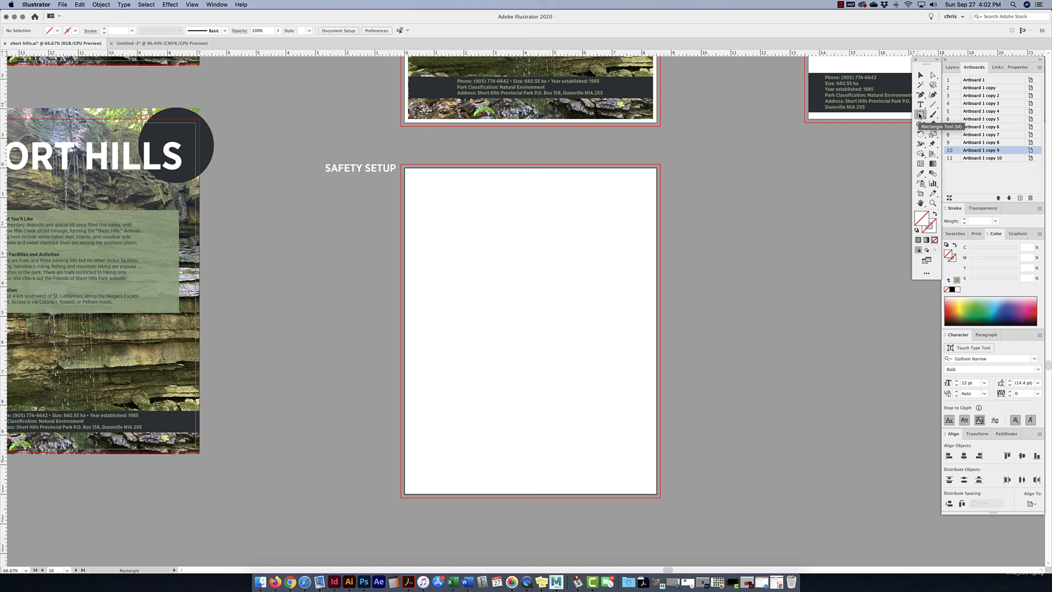
left_click(484, 243)
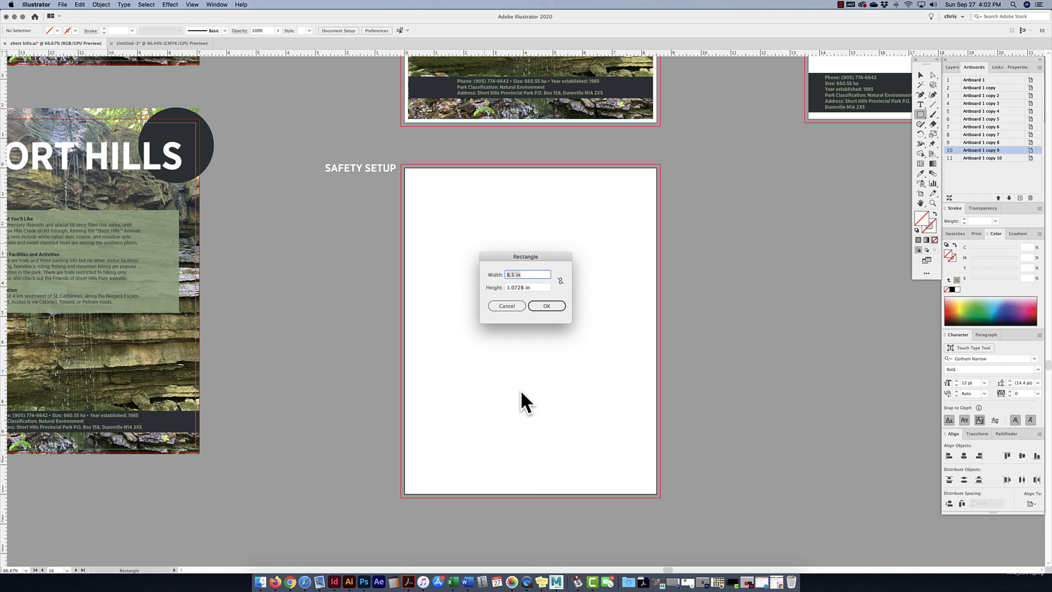
type("11")
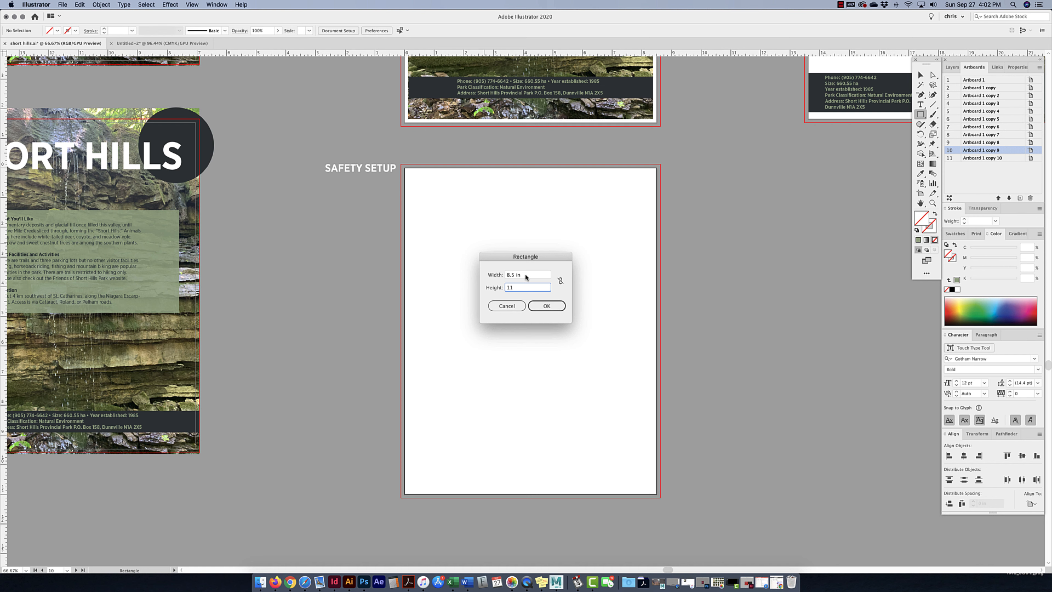
left_click(513, 274)
type("25")
left_click(514, 275)
key("BackSpace")
left_click(526, 286)
type("10.75")
left_click(548, 306)
left_click(548, 307)
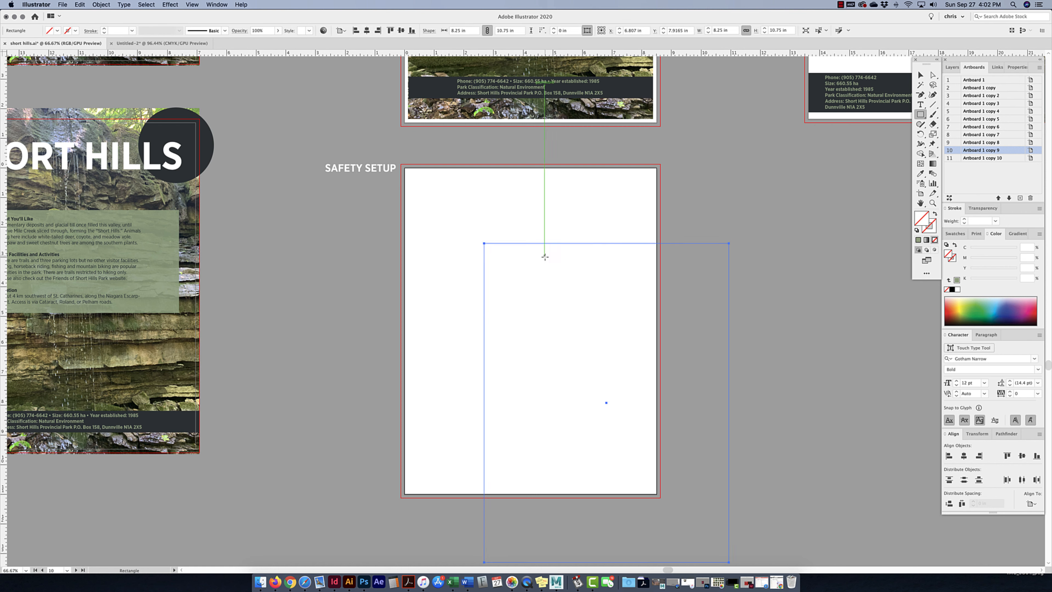
Move the 8.25 by 10.75 in rectangle inside the Safety Setup artboard's edges and leave it selected
left_click(920, 76)
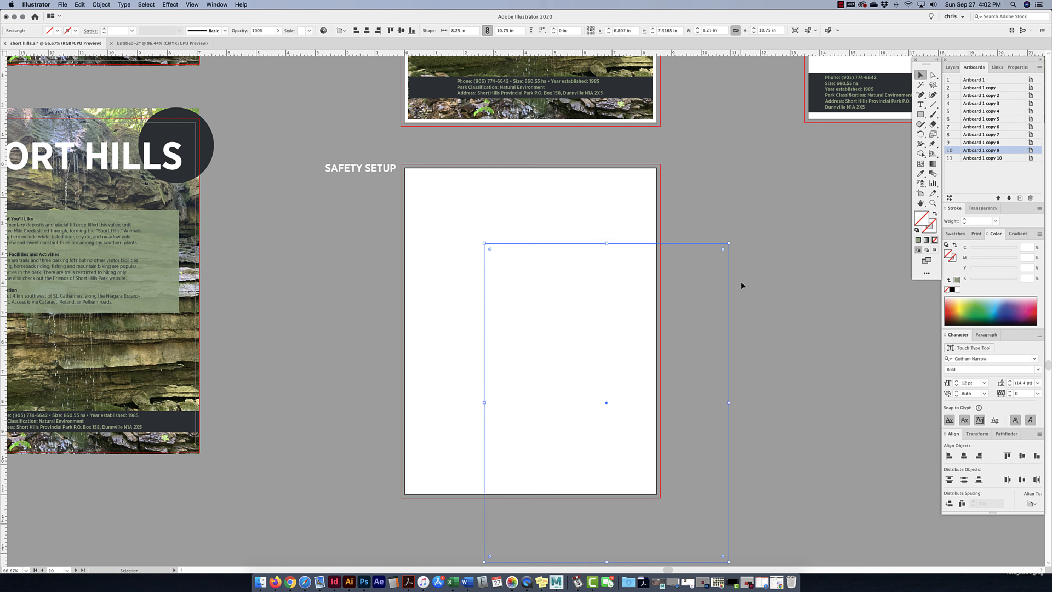
left_click_drag(728, 281, 650, 210)
left_click(628, 220)
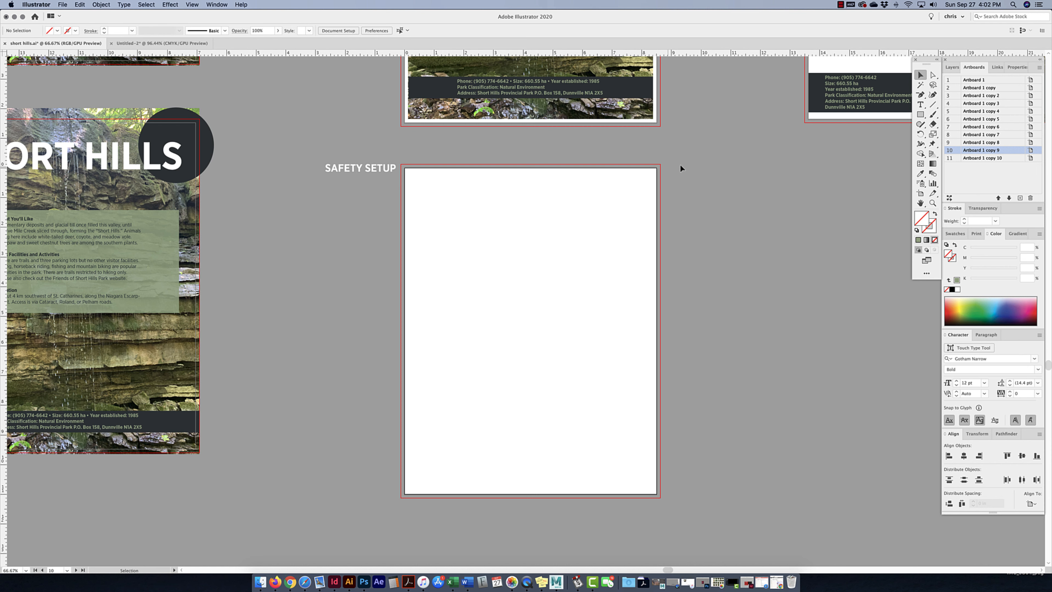
left_click(622, 364)
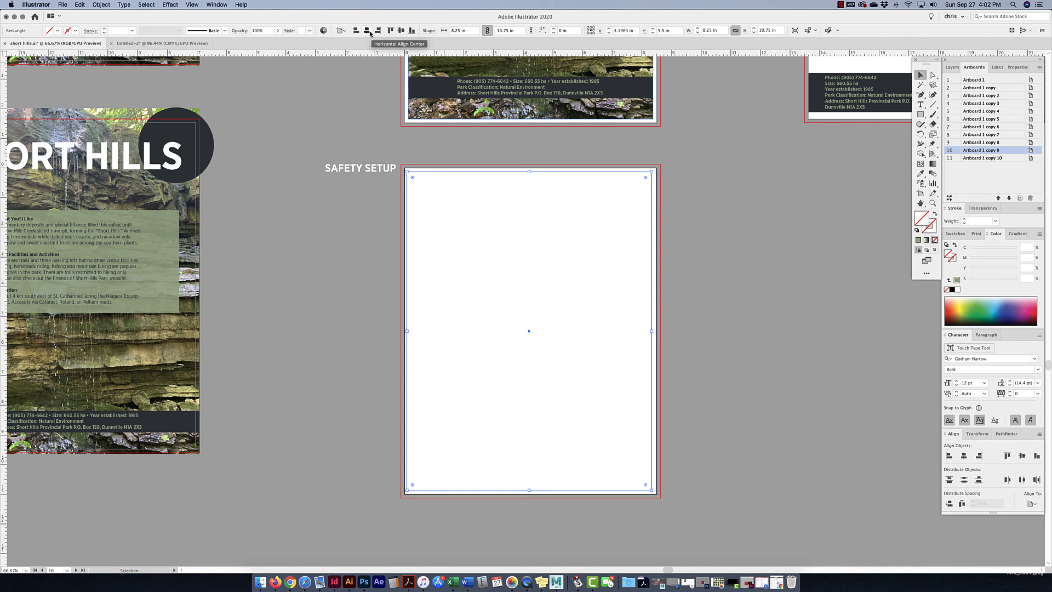
left_click(217, 4)
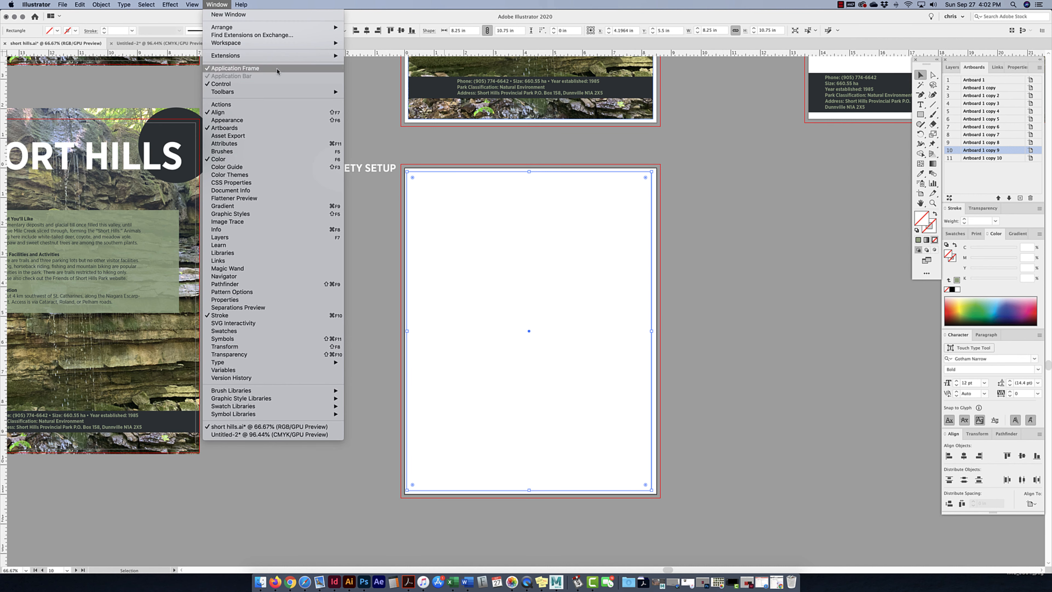
left_click(444, 22)
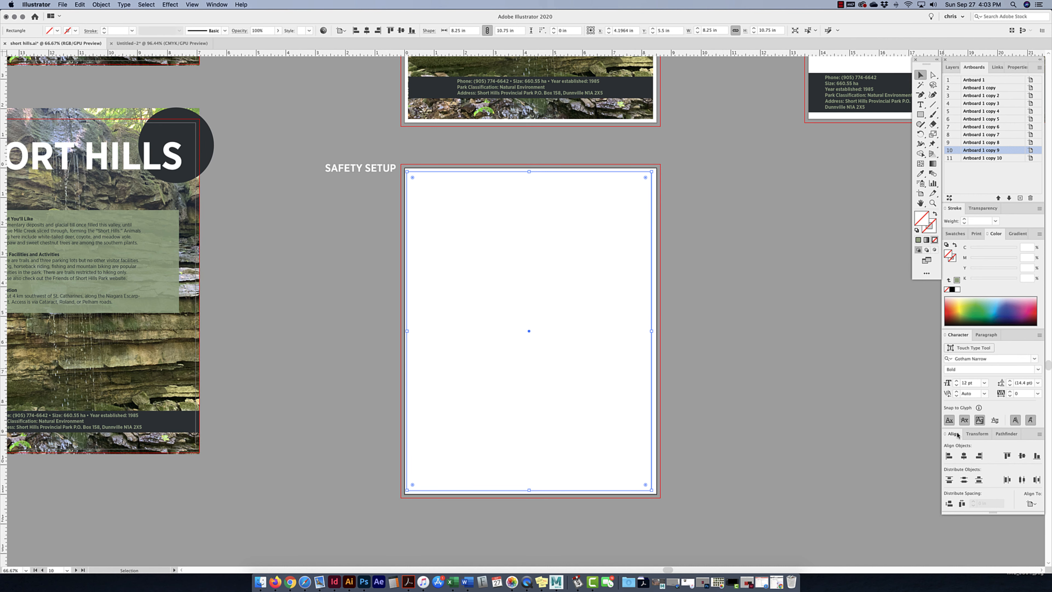
left_click(217, 4)
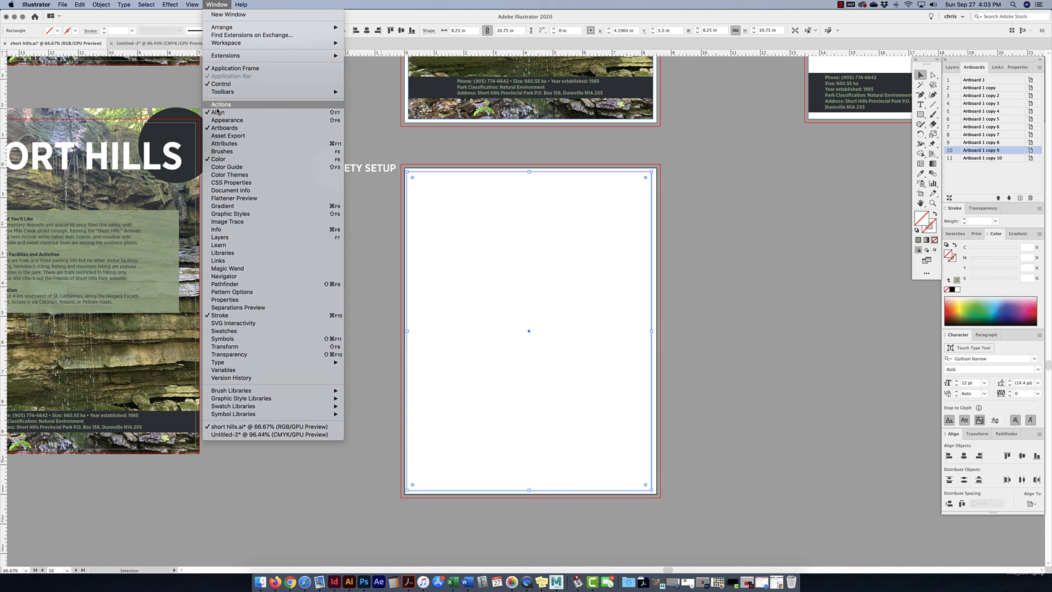
left_click(367, 17)
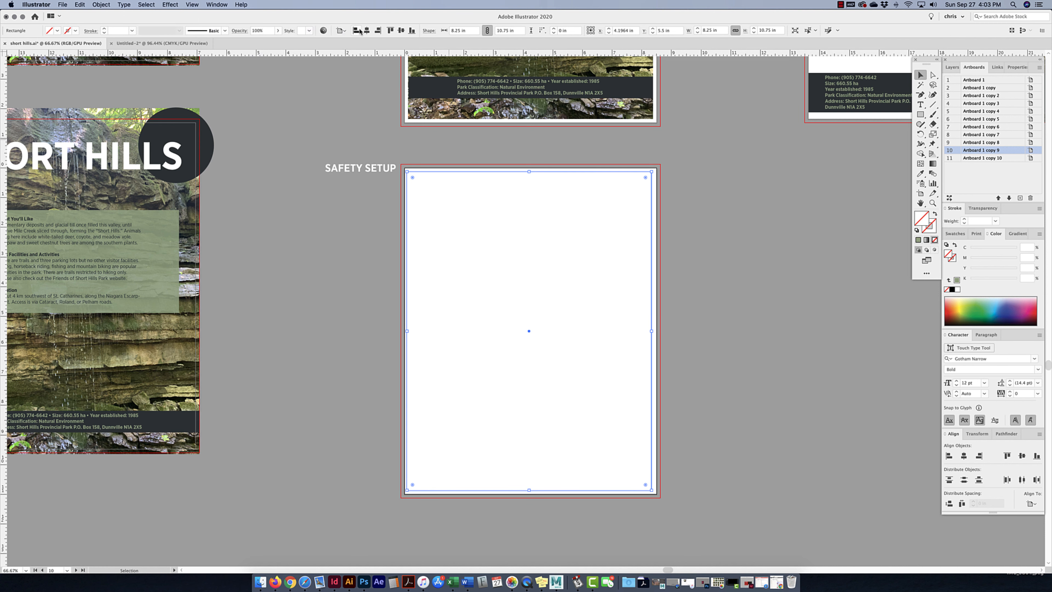
Center the 8.25 by 10.75 in rectangle horizontally on the Safety Setup artboard and check that alignment is relative to the artboard
left_click(366, 30)
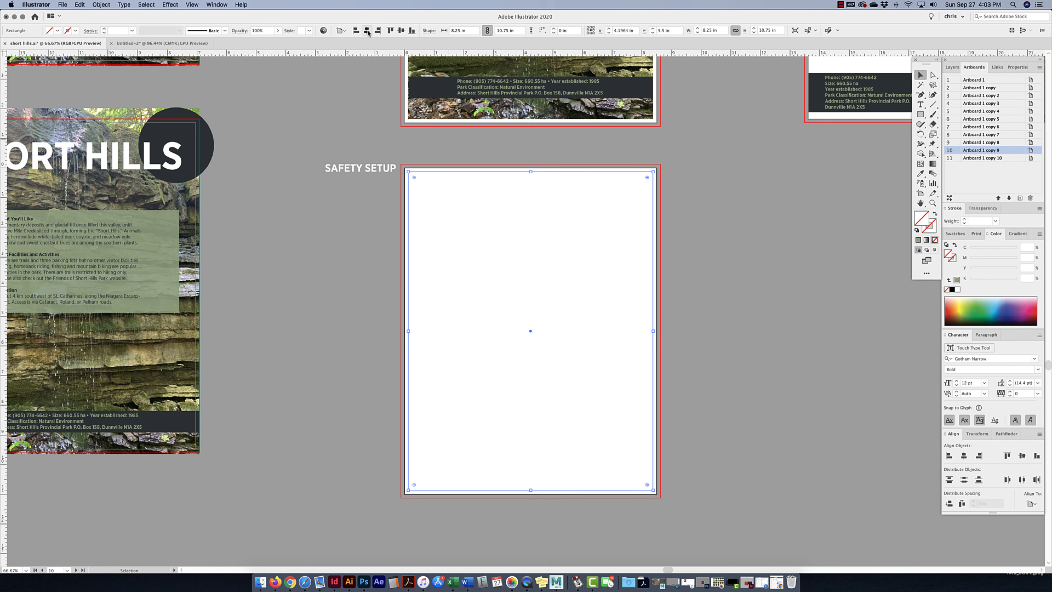
left_click(341, 31)
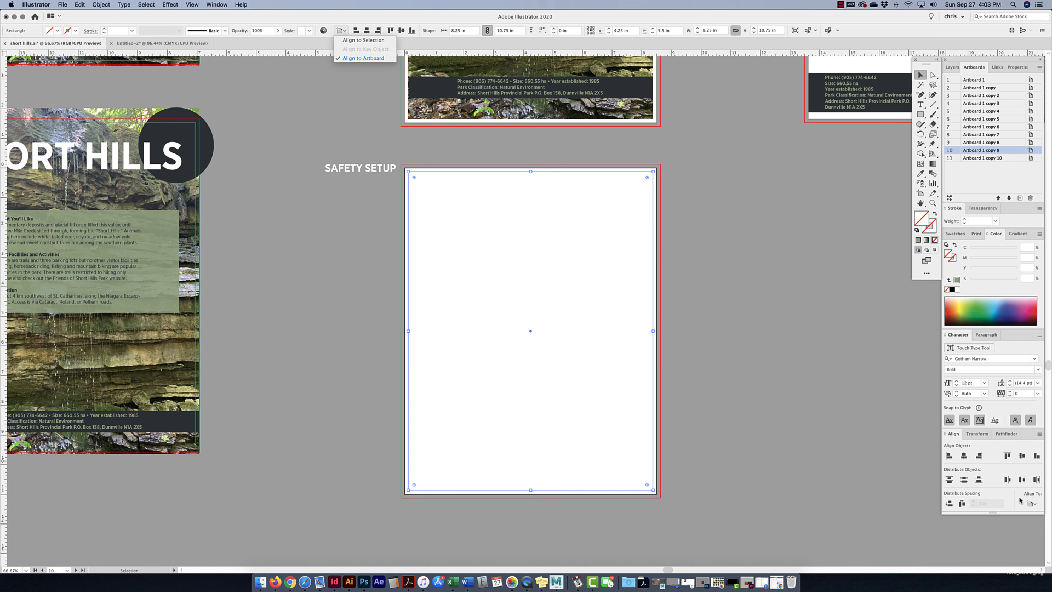
left_click(1030, 503)
left_click(1030, 503)
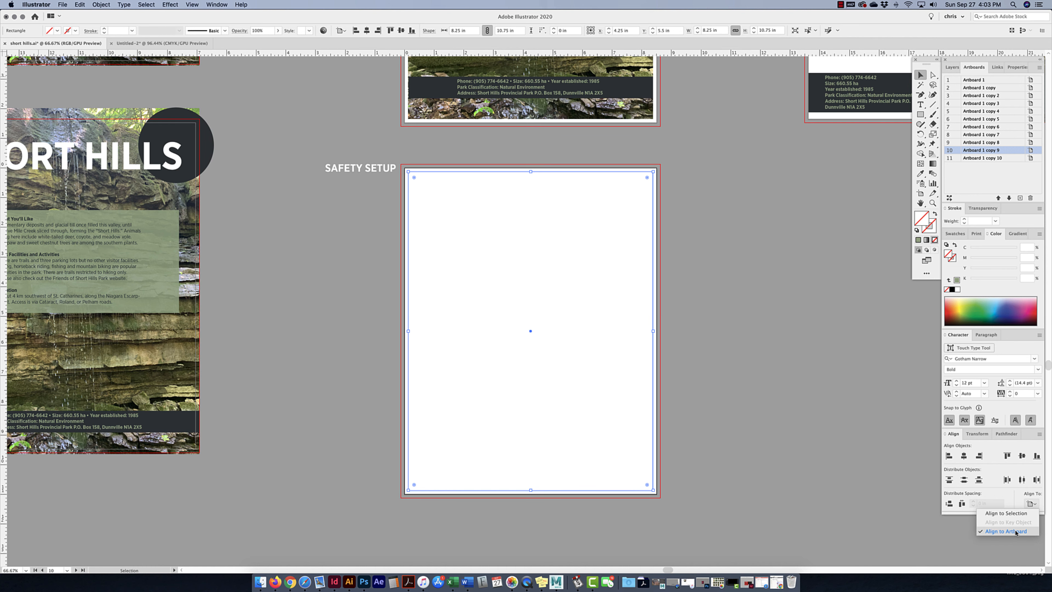
Convert the centered rectangle on the Safety Setup artboard into safety guides and check the guide by selecting it
left_click_drag(656, 209, 626, 247)
scroll(626, 247, "left", 1)
scroll(626, 251, "up", 1)
scroll(631, 246, "right", 1)
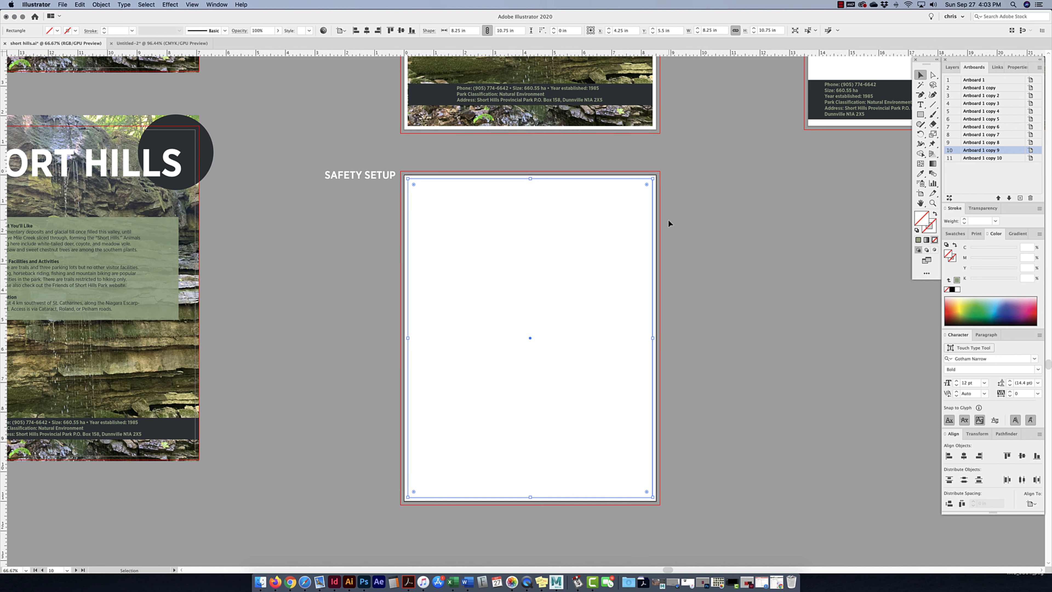
left_click(192, 4)
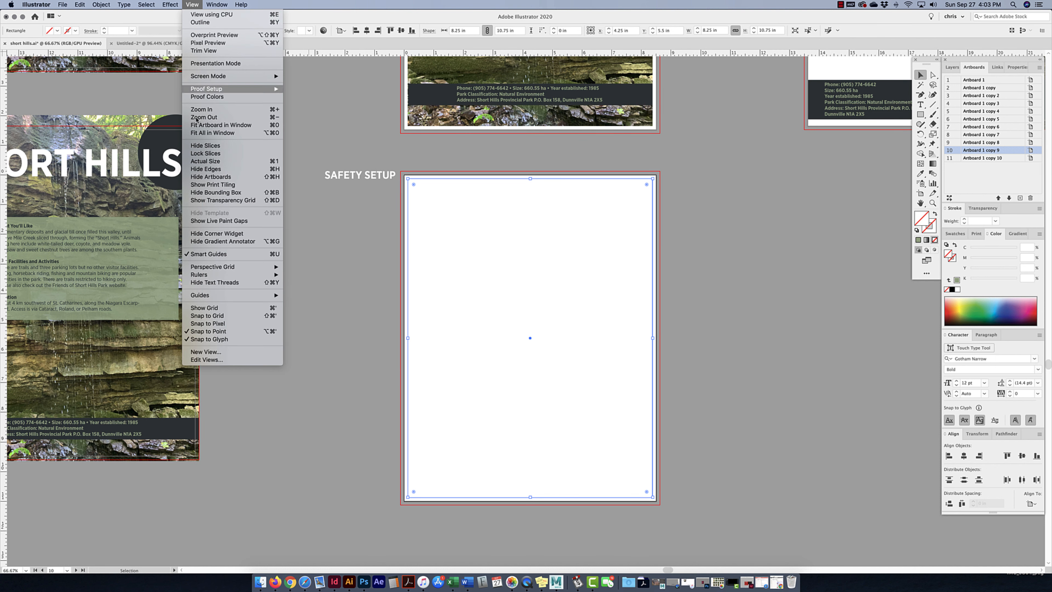
mouse_move(199, 295)
left_click(326, 310)
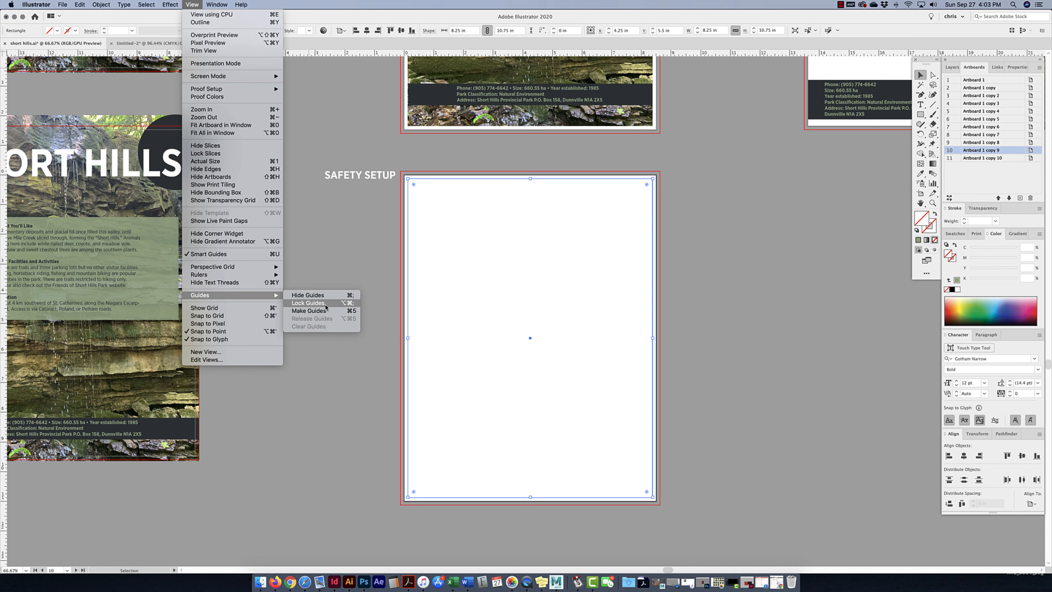
left_click(603, 268)
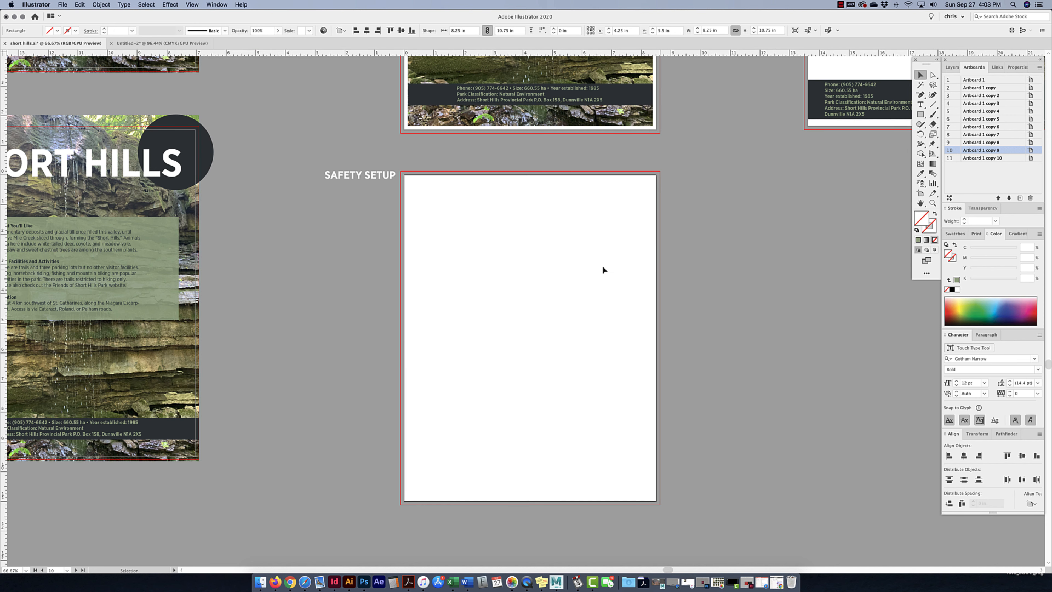
left_click(646, 258)
left_click(609, 270)
left_click(602, 282)
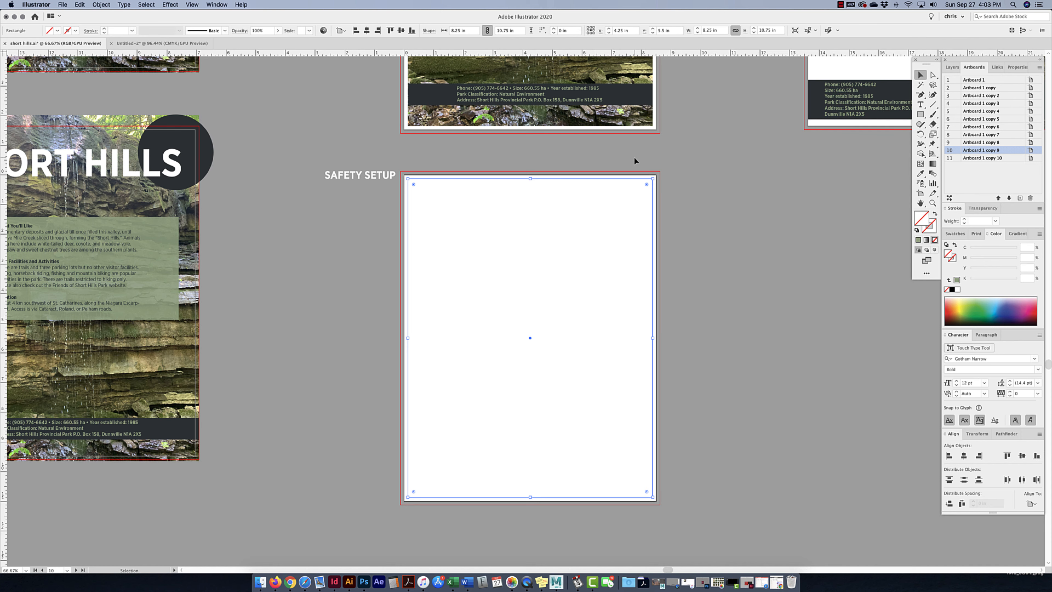
Copy the flyer design from the Safety (Margins) Used artboard and fit it inside the safety margins of the Safety Setup artboard
scroll(691, 148, "up", 10)
key("a")
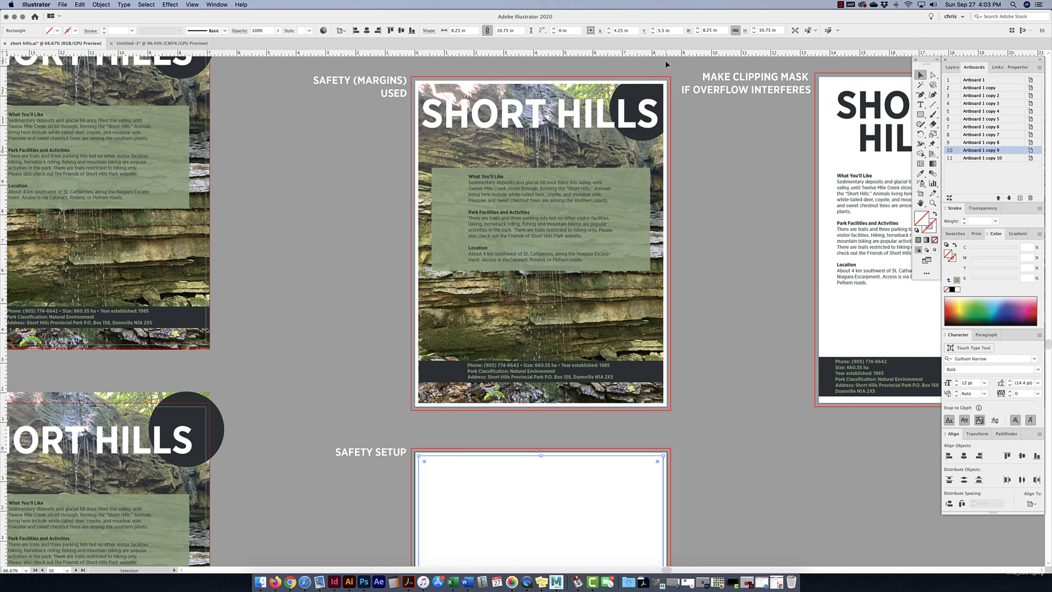
left_click_drag(668, 63, 415, 405)
left_click(488, 510)
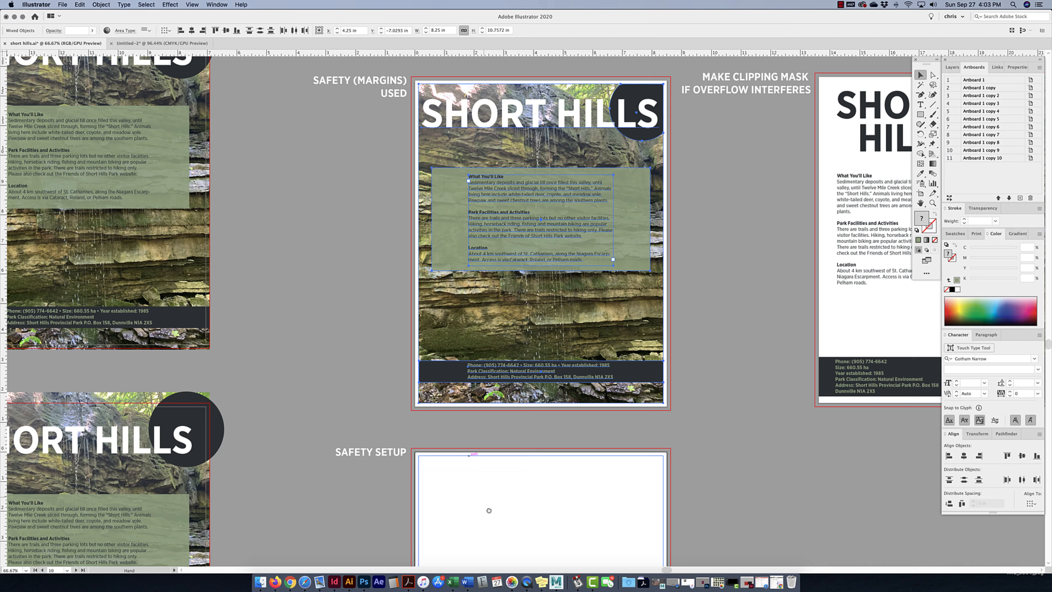
scroll(505, 319, "down", 12)
key("super+v")
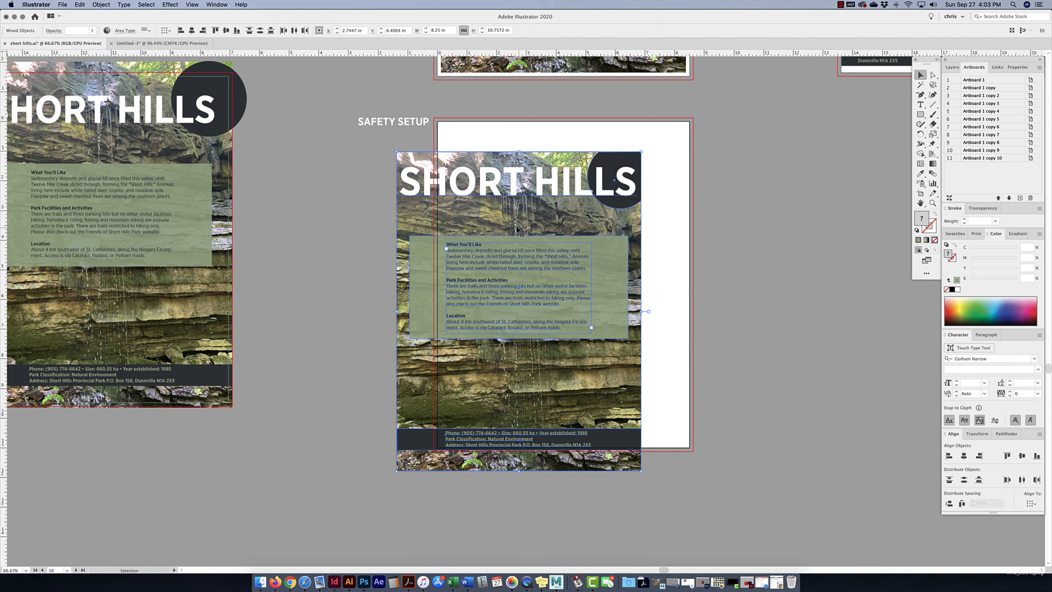
left_click_drag(515, 231, 560, 204)
left_click(753, 225)
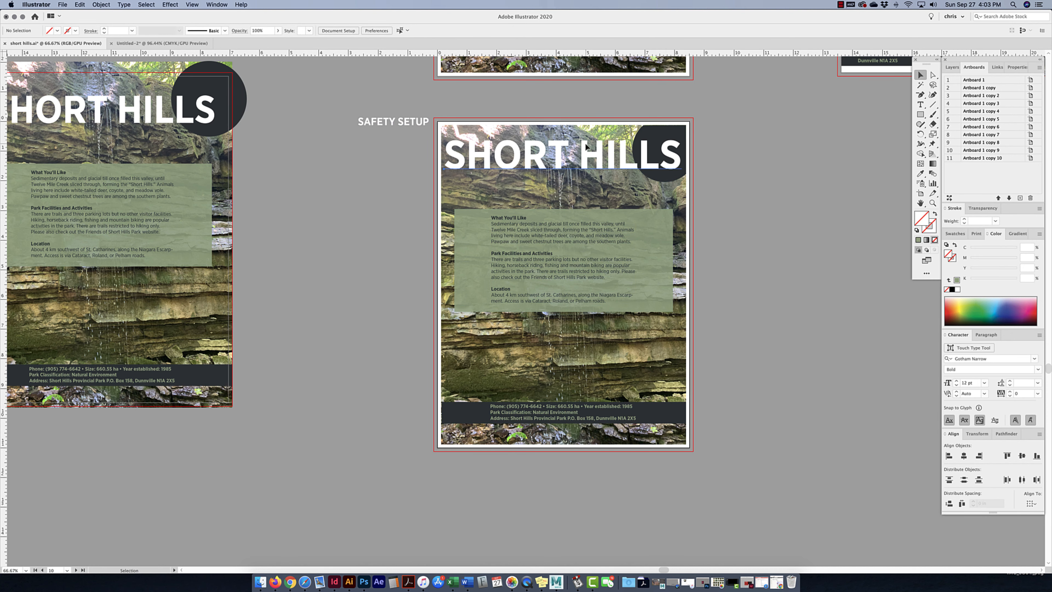
Select the SHORT HILLS title on the Safety Setup flyer to check its placement within the safety margins
left_click(663, 155)
scroll(732, 135, "up", 2)
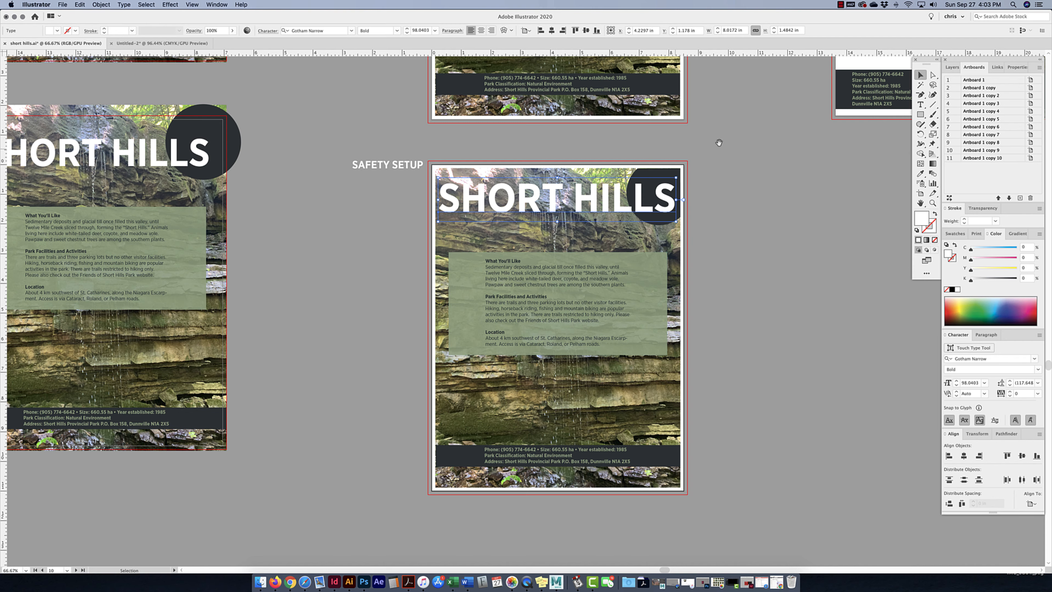
left_click_drag(718, 142, 684, 180)
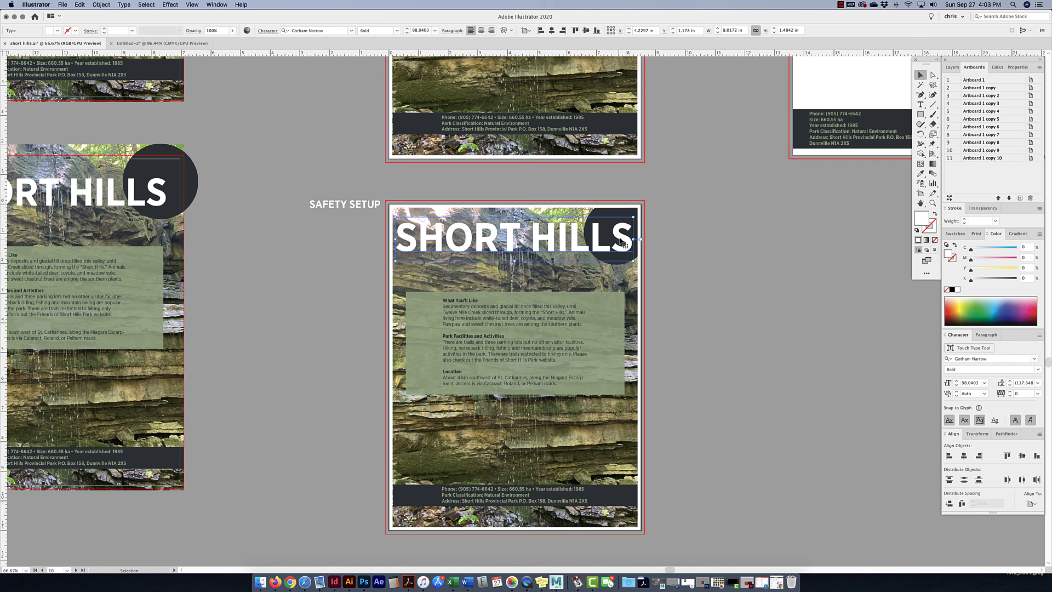
Preview the Goes Over Bleed flyer in Trim View, then return to the normal view
left_click_drag(707, 169, 461, 293)
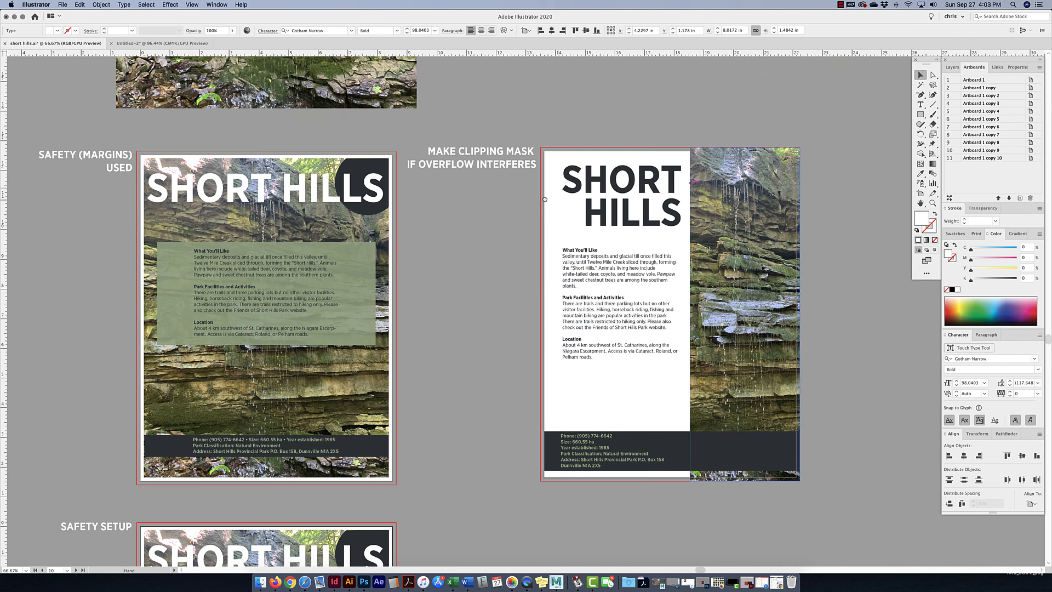
left_click_drag(576, 166, 456, 283)
left_click_drag(547, 120, 502, 292)
left_click_drag(539, 169, 522, 270)
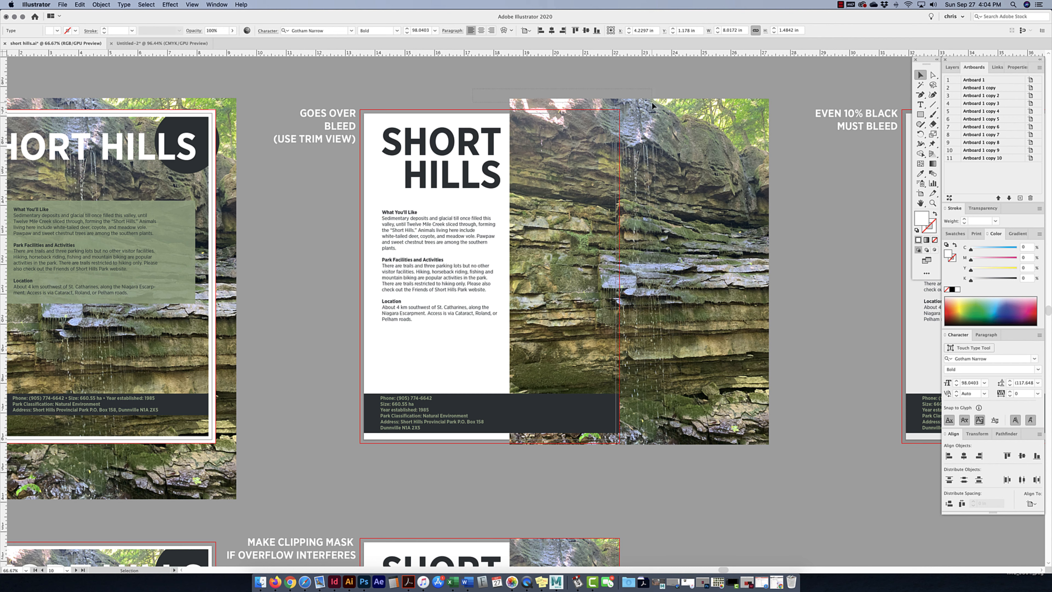
left_click_drag(652, 101, 645, 87)
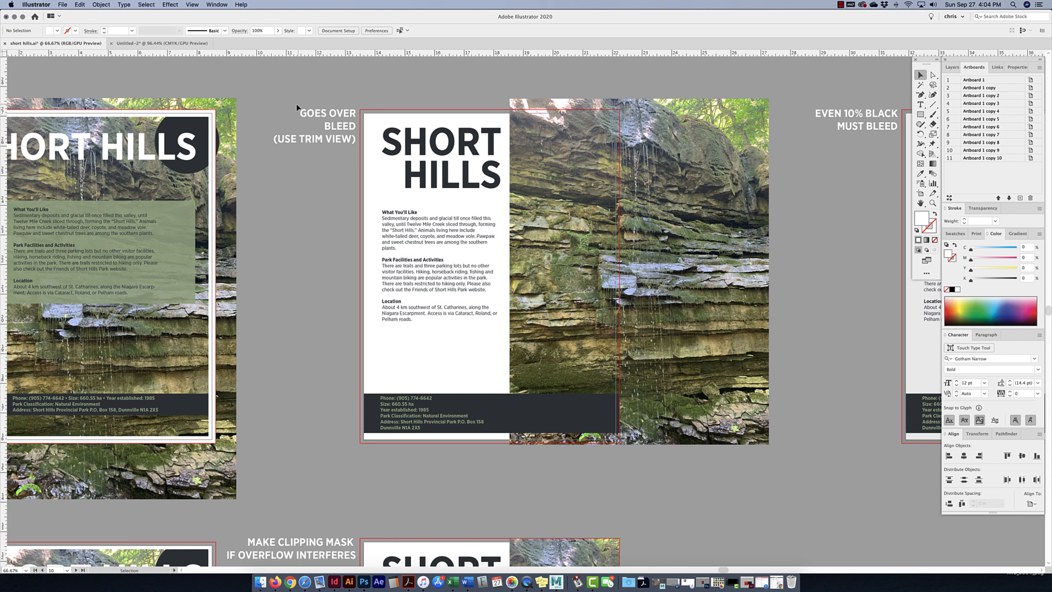
left_click(198, 6)
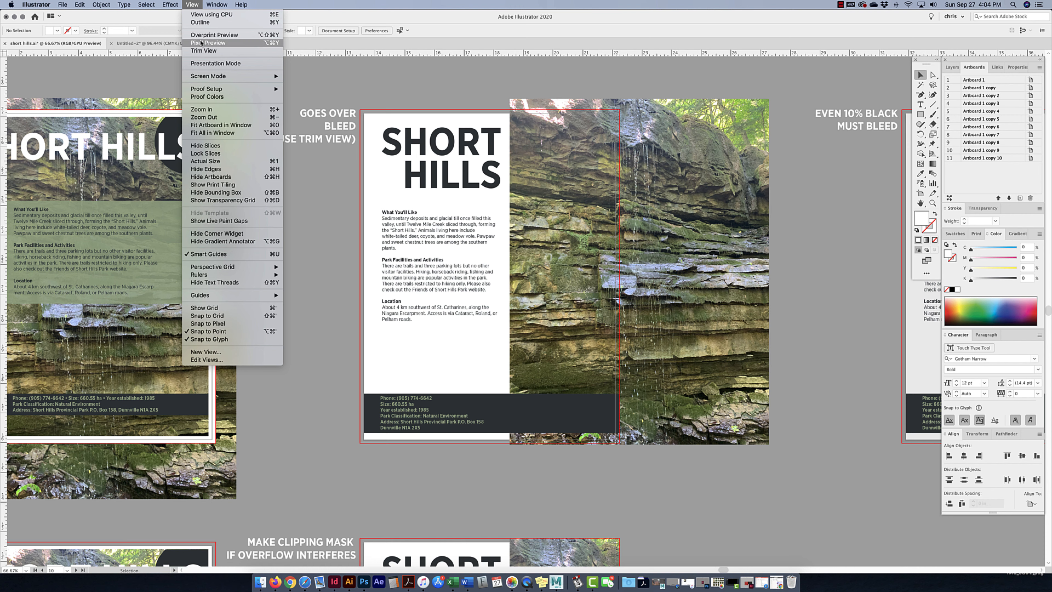
left_click(203, 51)
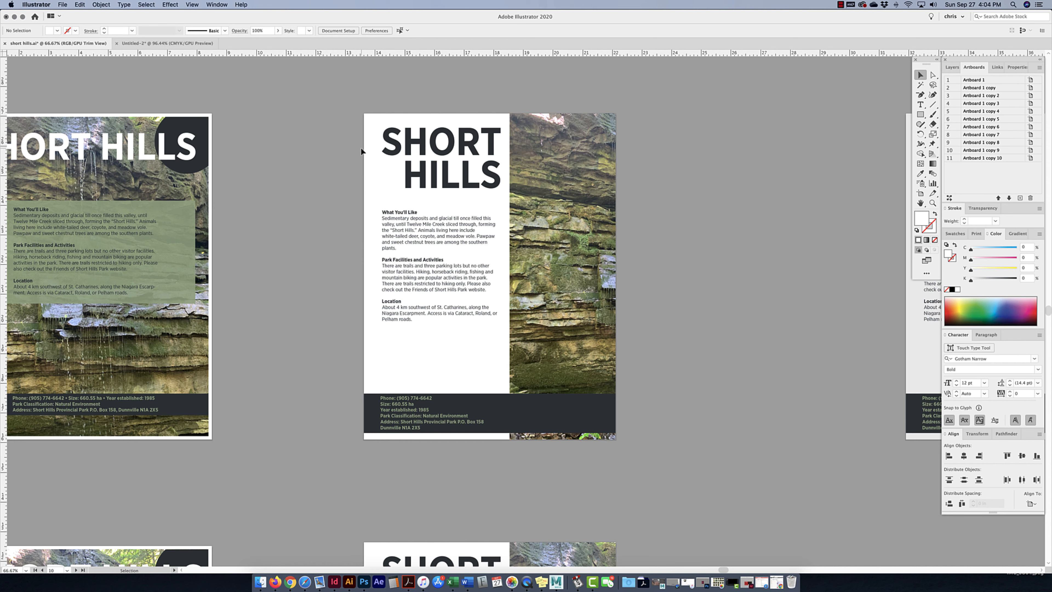
scroll(356, 145, "up", 1)
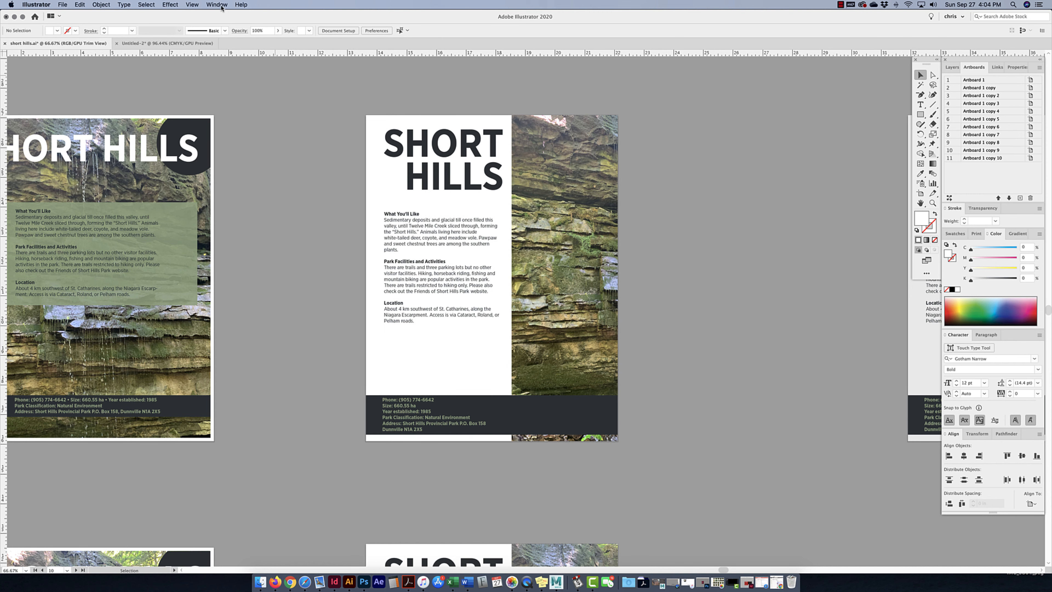
left_click(199, 5)
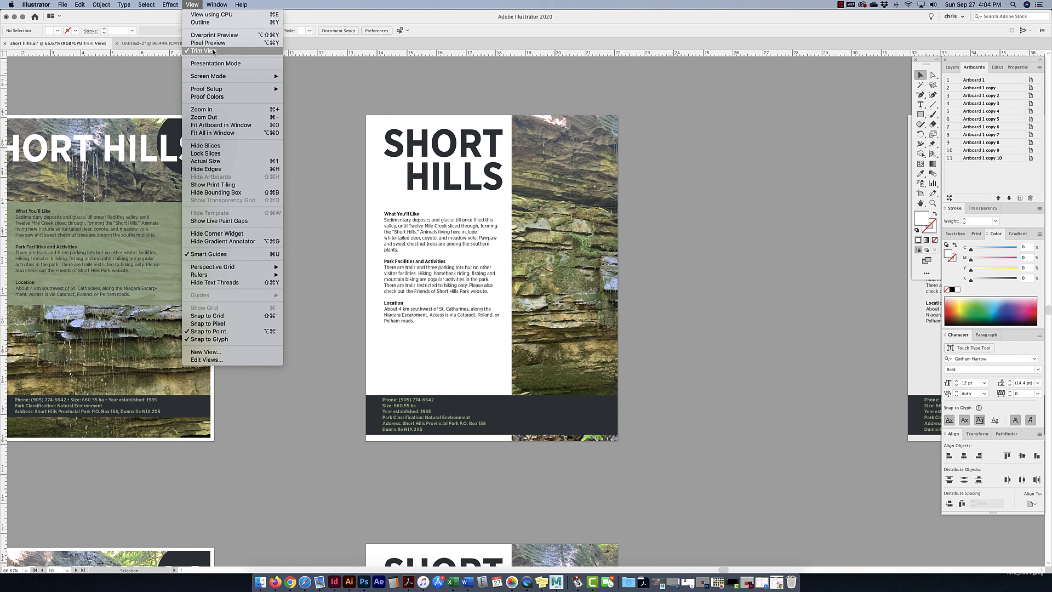
left_click(203, 51)
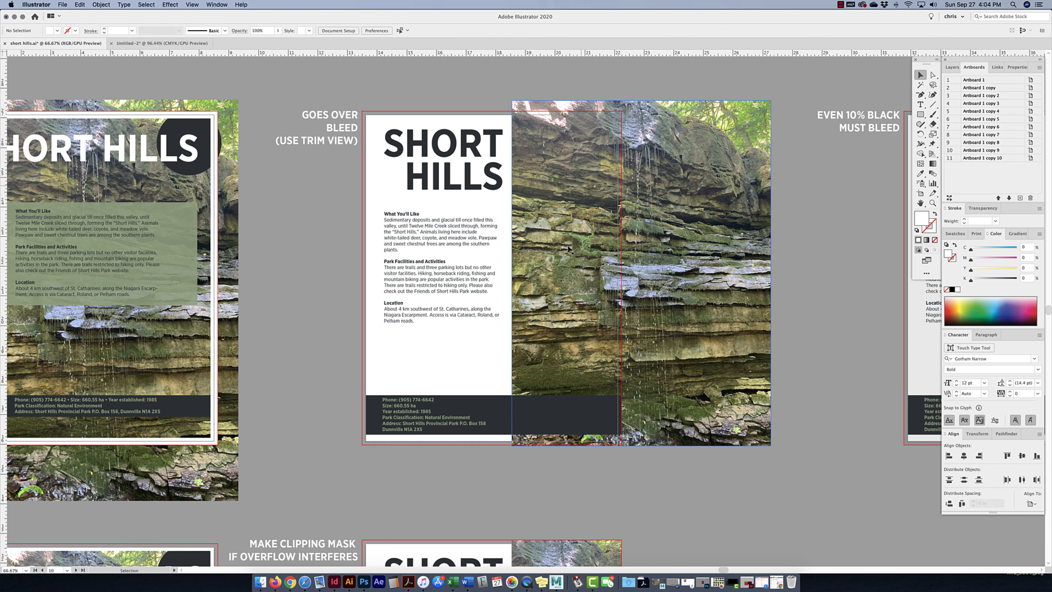
Toggle Trim View on and off once more to compare the overflowing waterfall image with its trimmed edge
left_click(192, 4)
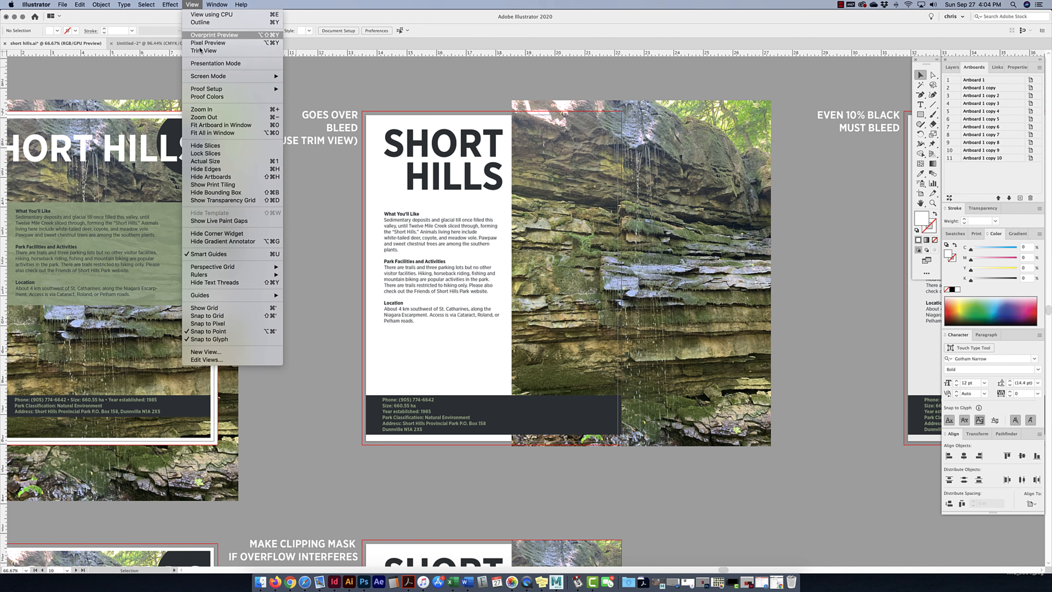
left_click(200, 50)
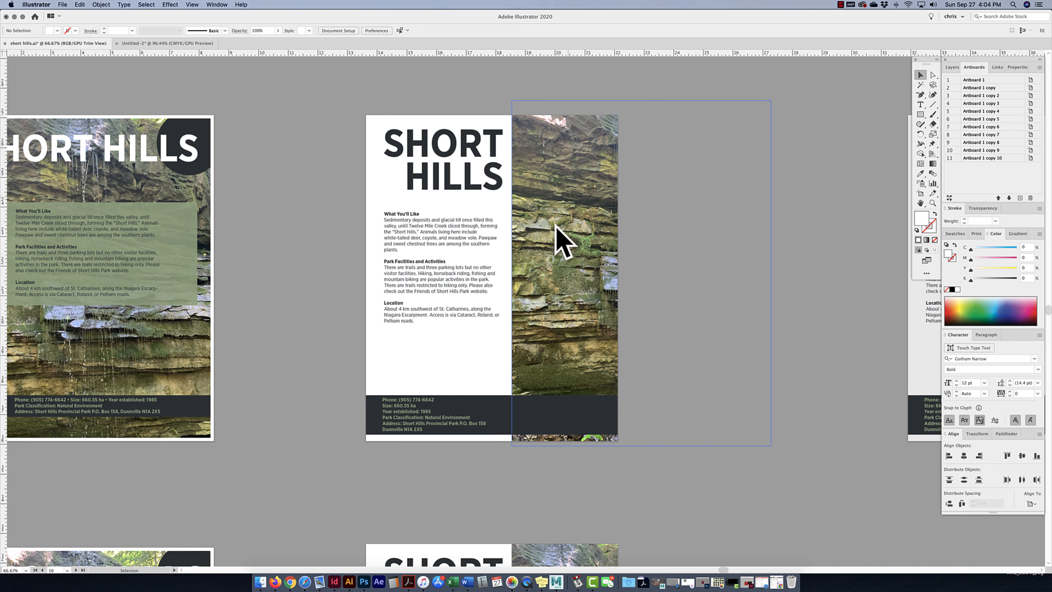
left_click(191, 5)
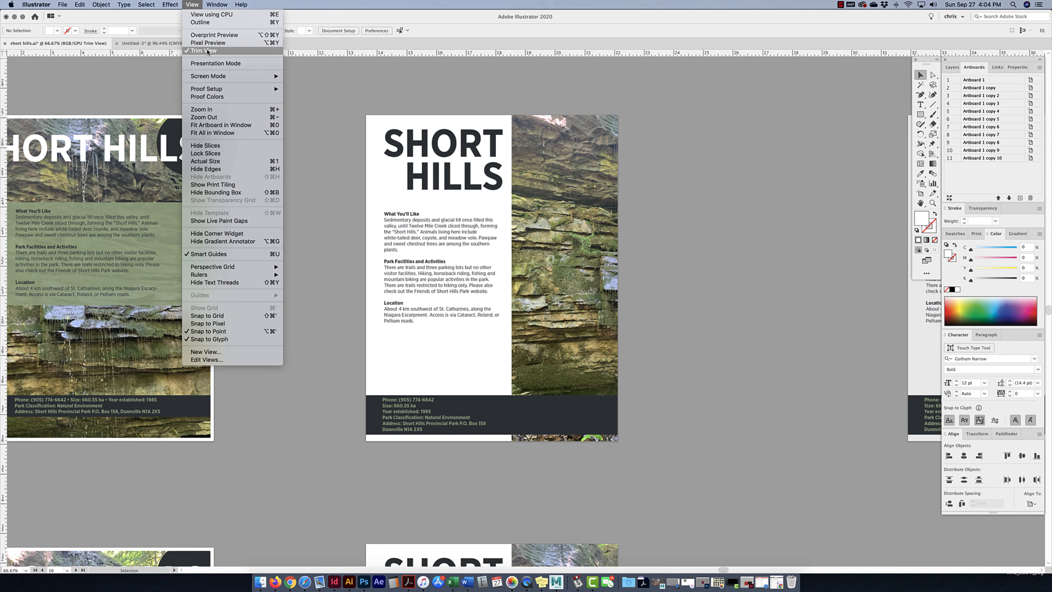
left_click(215, 53)
Duplicate the Goes Over Bleed artboard with its artwork into the space below the Make Clipping Mask artboard
scroll(357, 299, "down", 10)
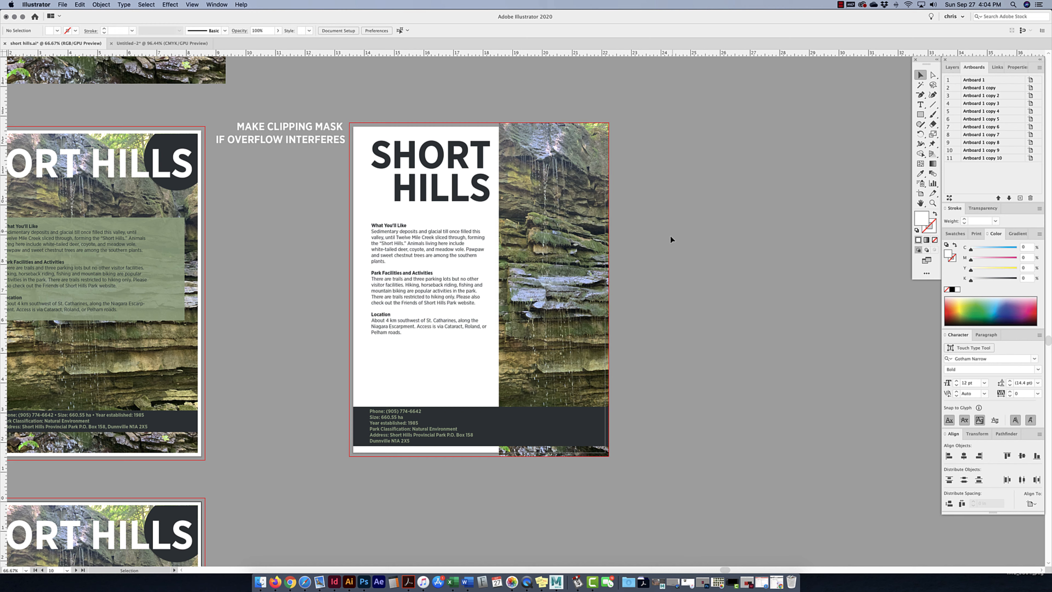
scroll(658, 292, "down", 3)
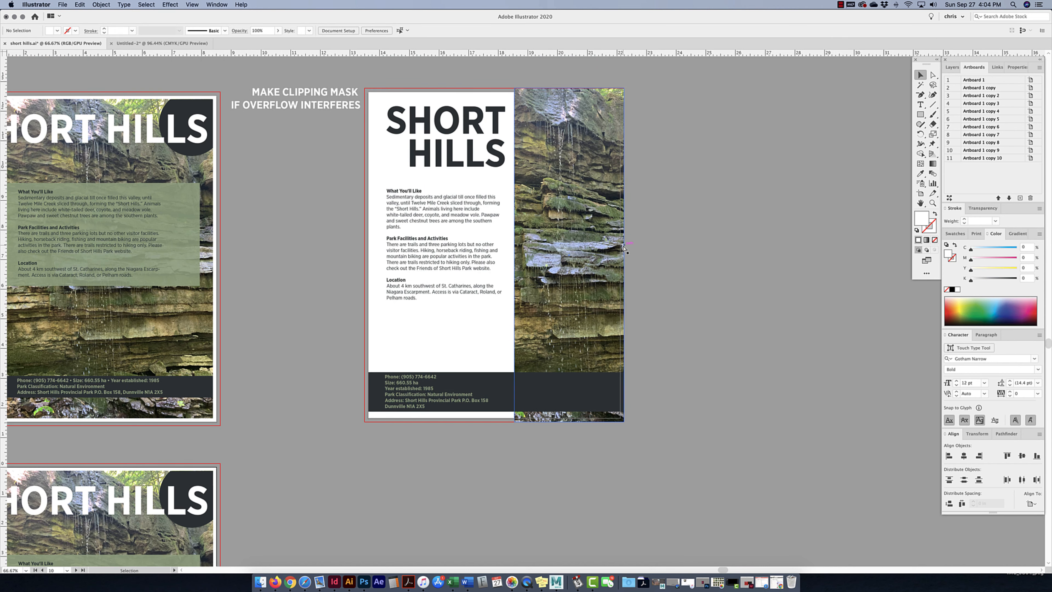
key("super+minus")
key("super+minus")
scroll(614, 138, "up", 5)
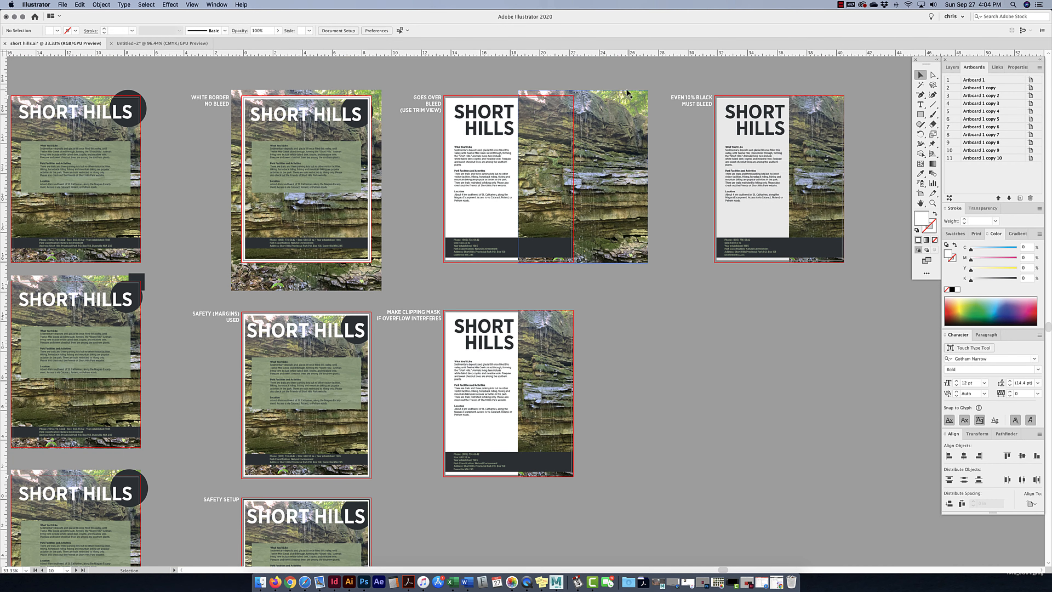
left_click_drag(476, 241, 453, 261)
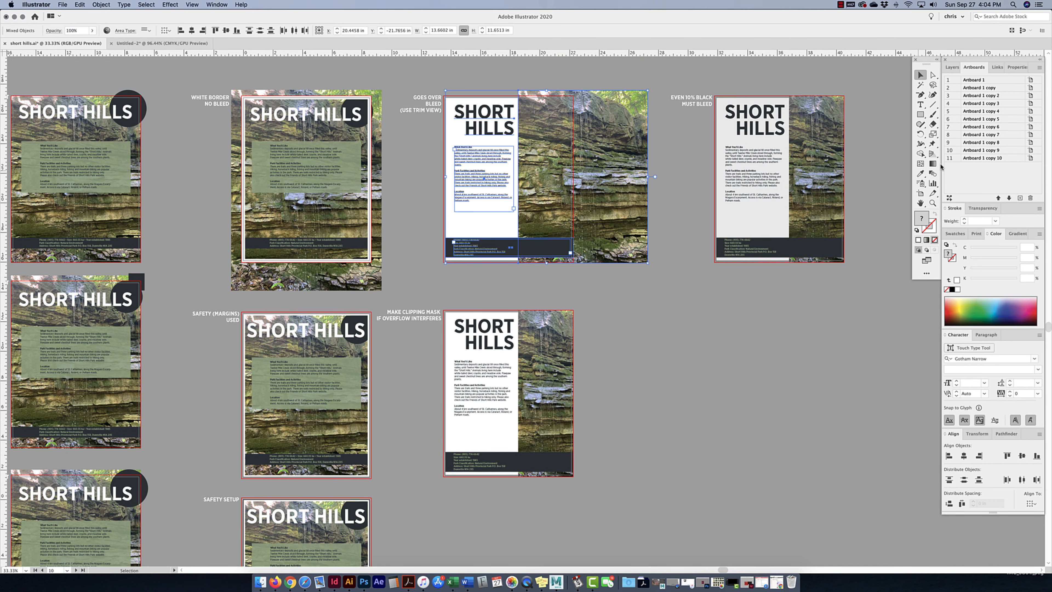
left_click(920, 194)
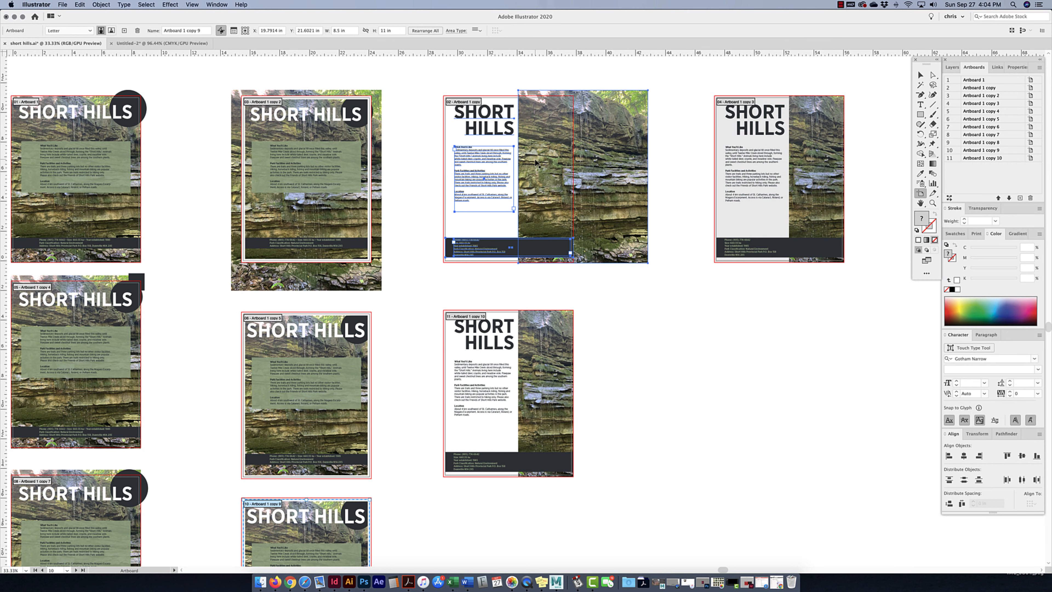
left_click_drag(534, 159, 543, 117)
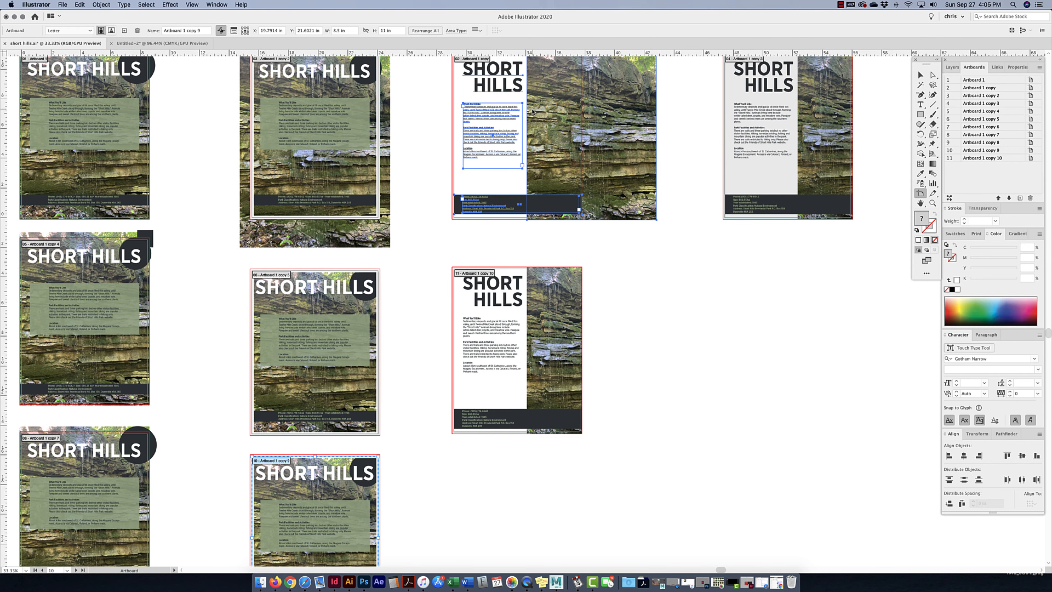
left_click_drag(533, 111, 534, 508)
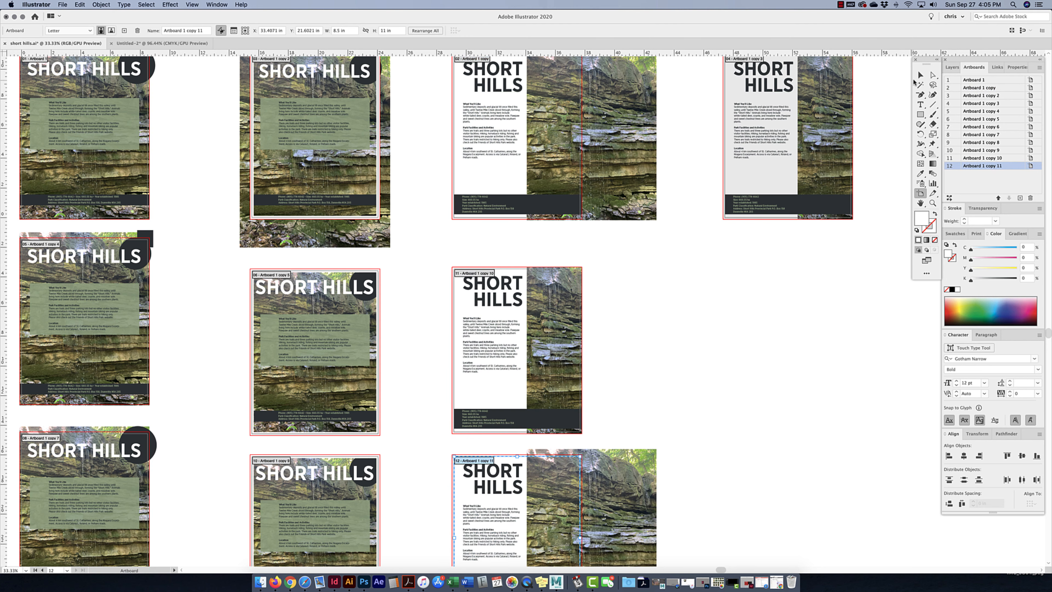
left_click(921, 75)
Draw a 3.7932 by 11.25 in rectangle over the duplicated flyer's waterfall image, from its inner edge out to the bleed lines
scroll(763, 277, "down", 5)
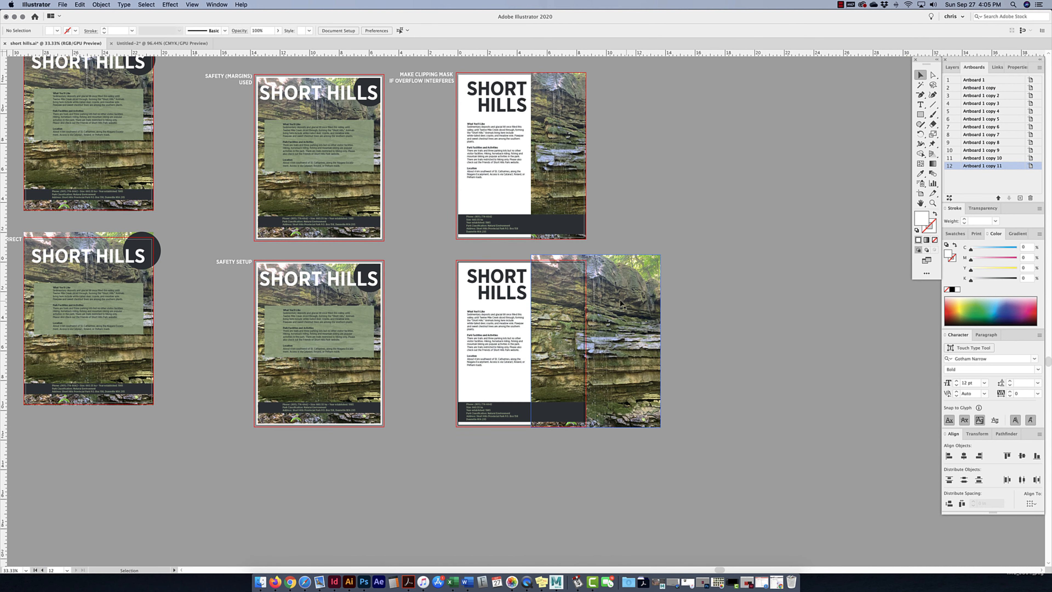
key("super+equal")
scroll(657, 317, "down", 2)
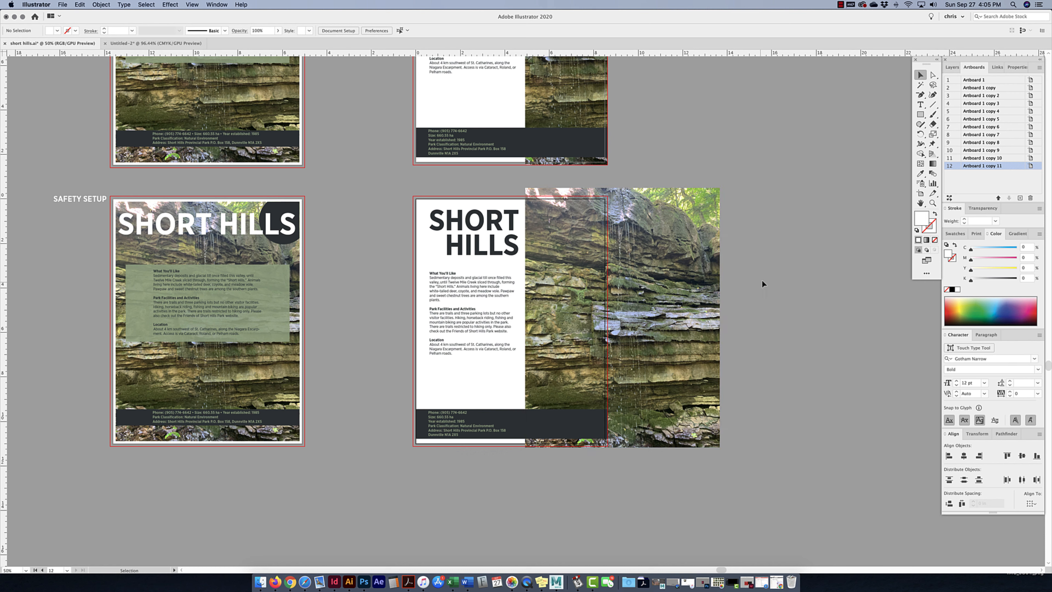
left_click(920, 115)
key("super+equal")
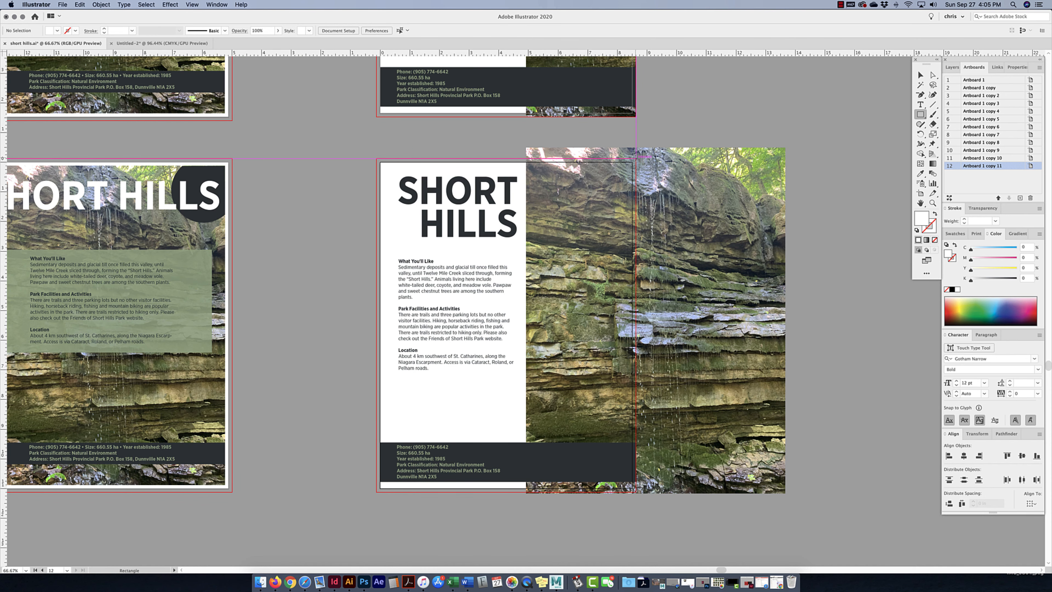
left_click_drag(636, 157, 526, 493)
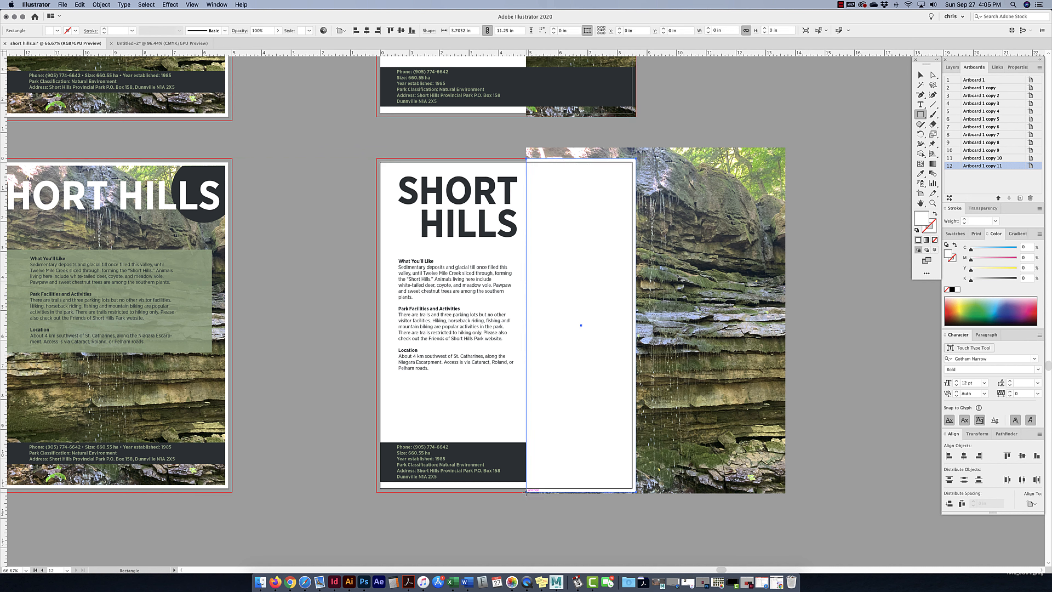
key("v")
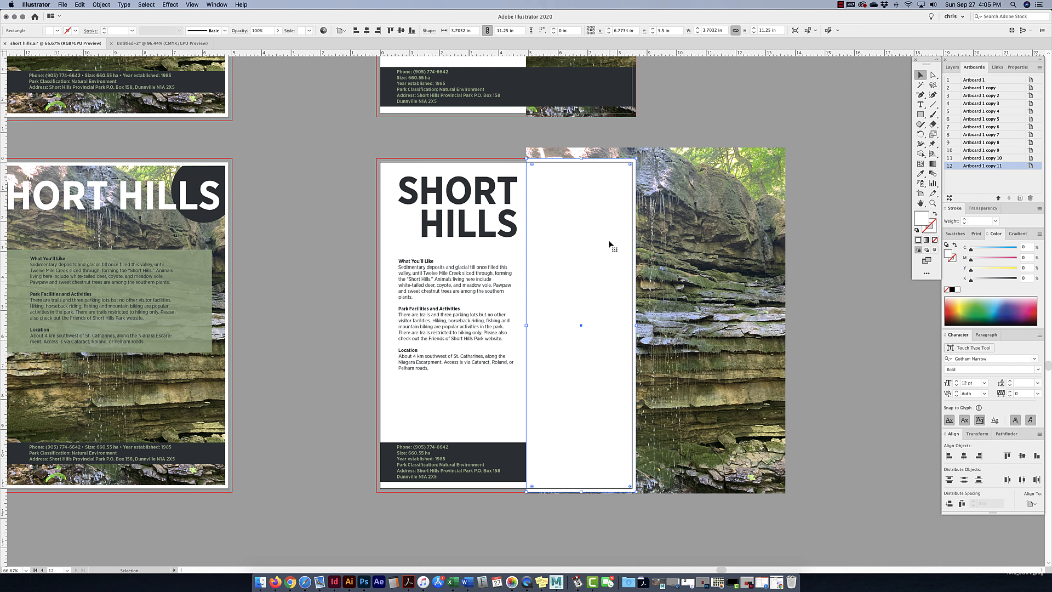
Review the Arrange stacking options for the new rectangle and the waterfall image on the duplicated flyer
scroll(610, 228, "right", 1)
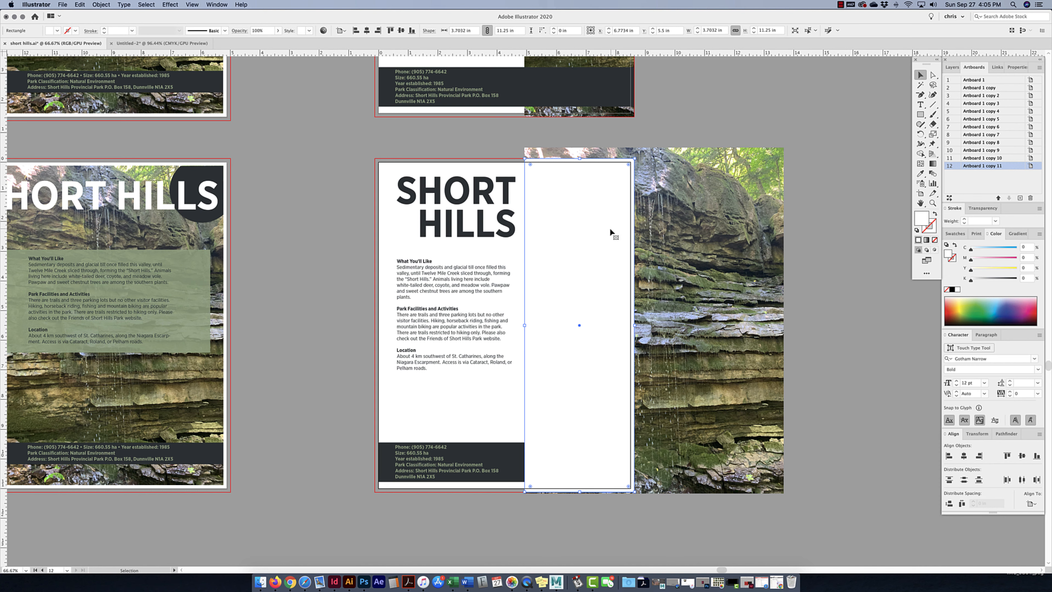
left_click(102, 5)
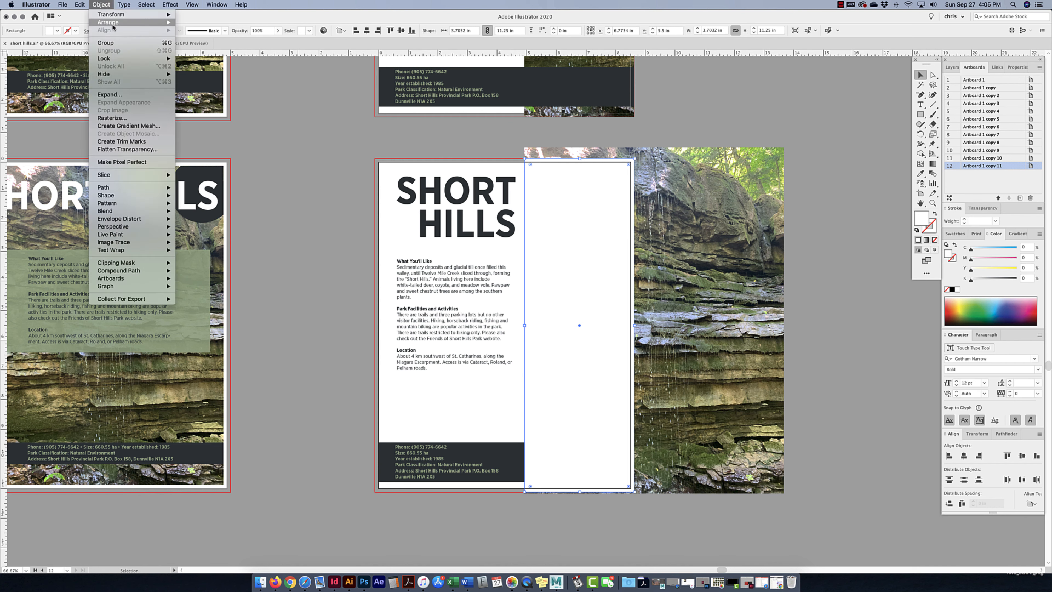
mouse_move(113, 23)
left_click(205, 22)
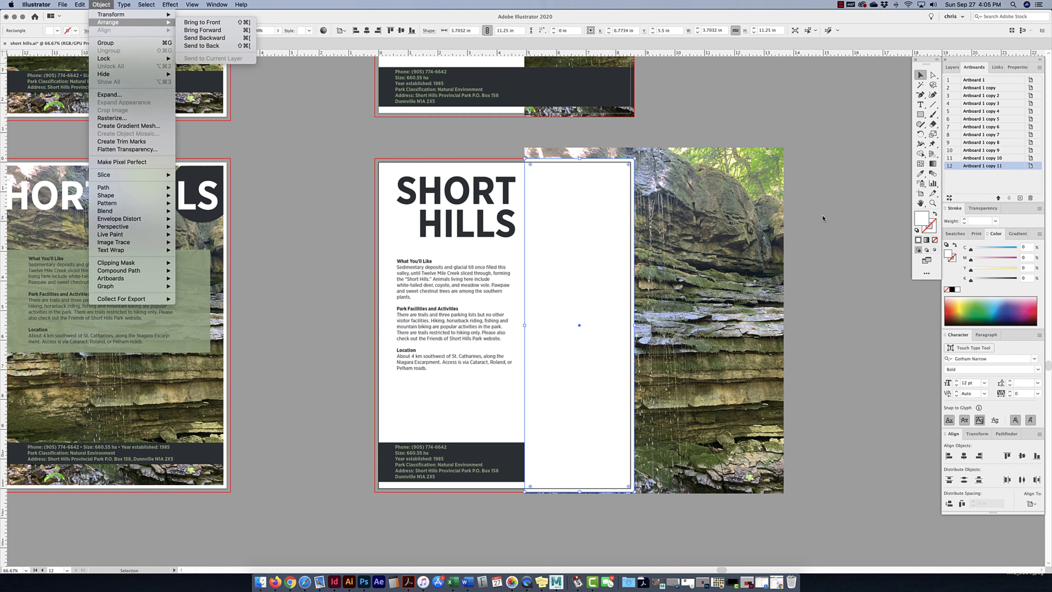
left_click(622, 183)
left_click(102, 4)
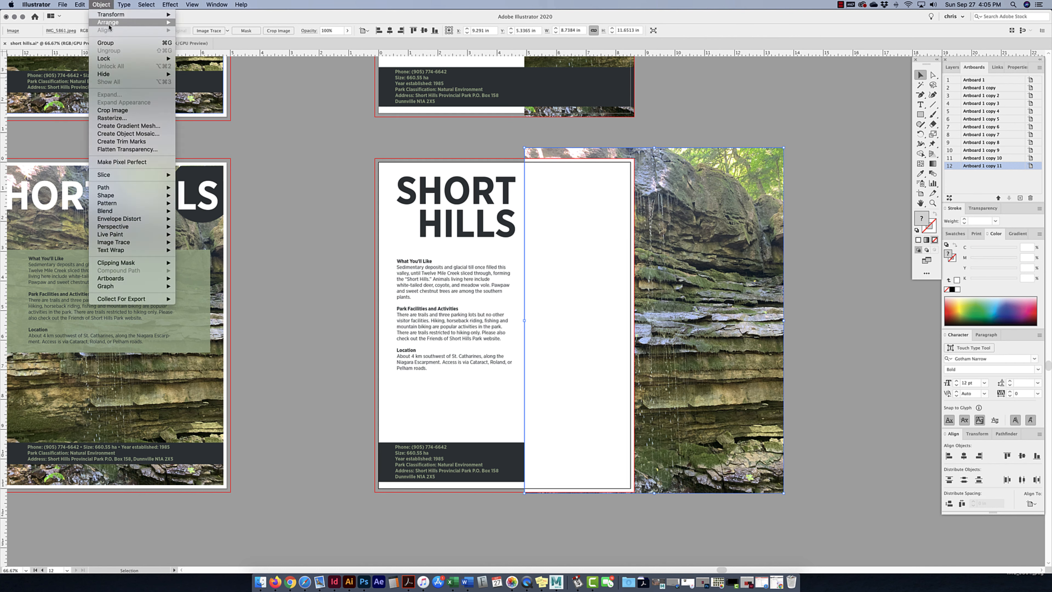
mouse_move(110, 23)
left_click(216, 45)
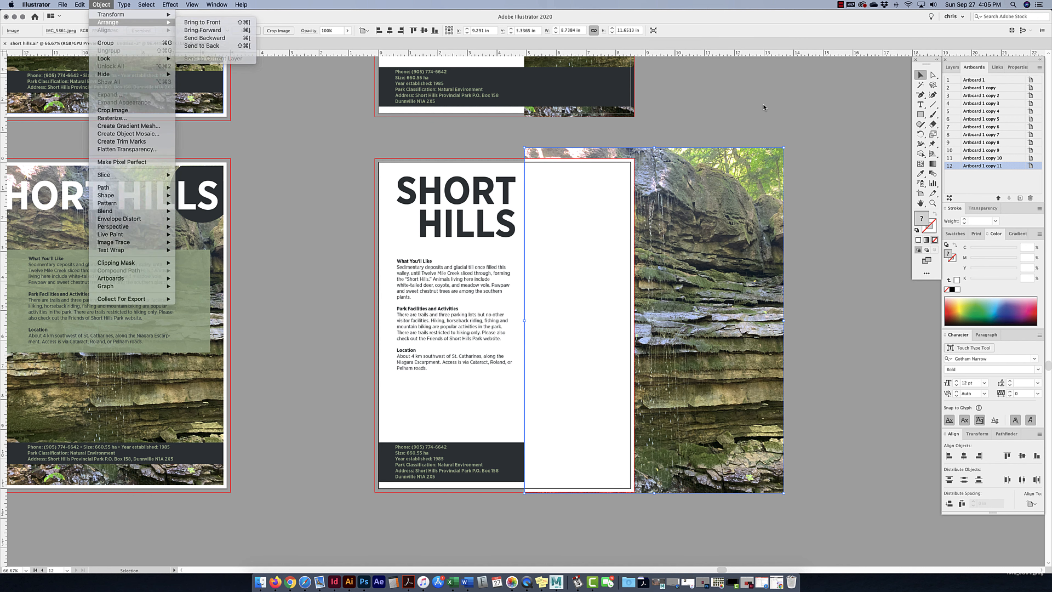
Select the new rectangle together with the waterfall image and make a clipping mask from them
left_click(606, 206, "shift")
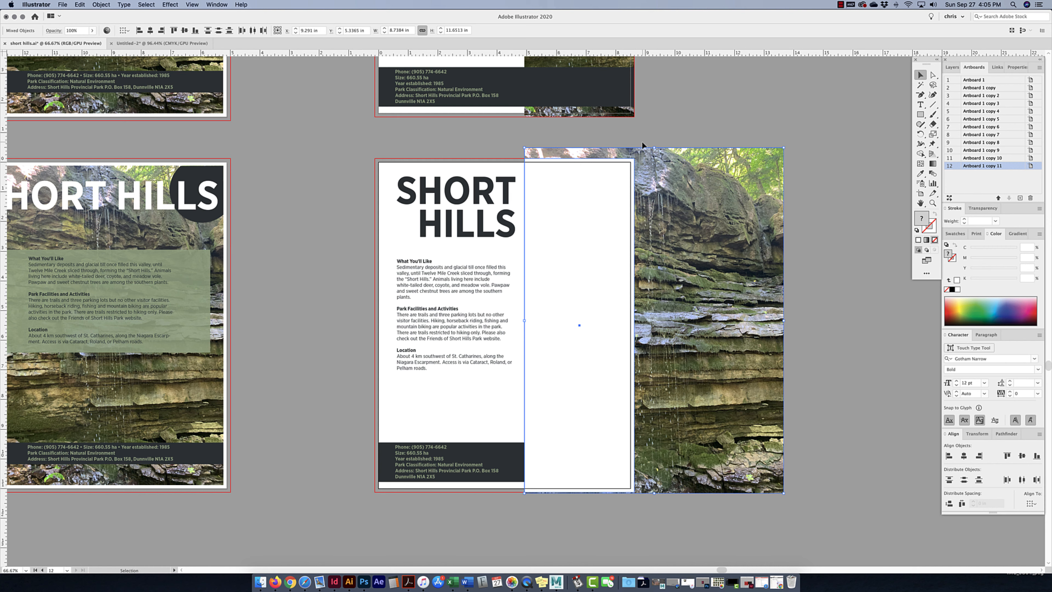
left_click(642, 153, "shift")
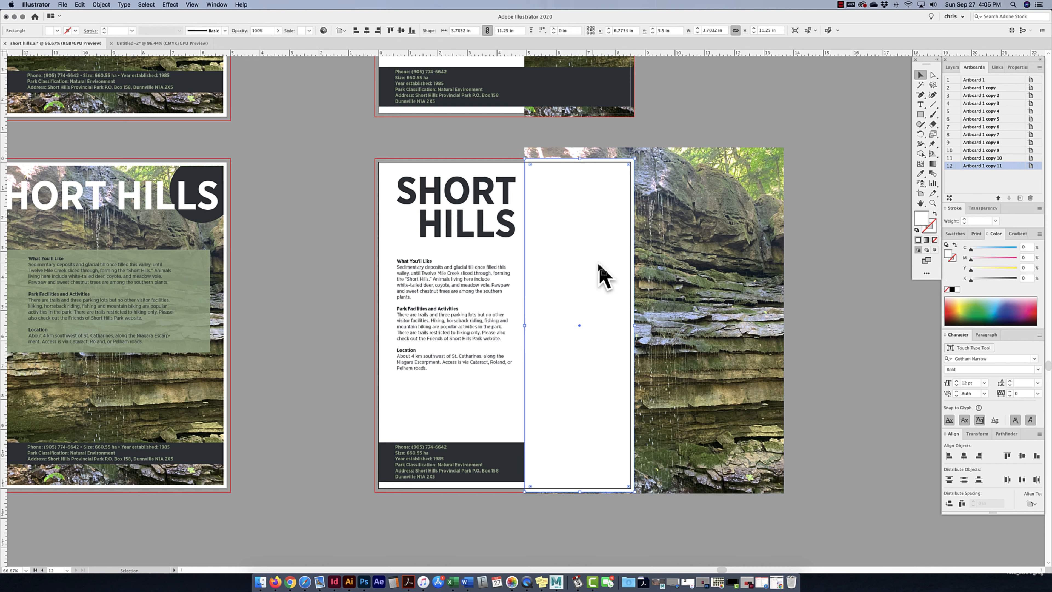
left_click(675, 248, "shift")
right_click(686, 230)
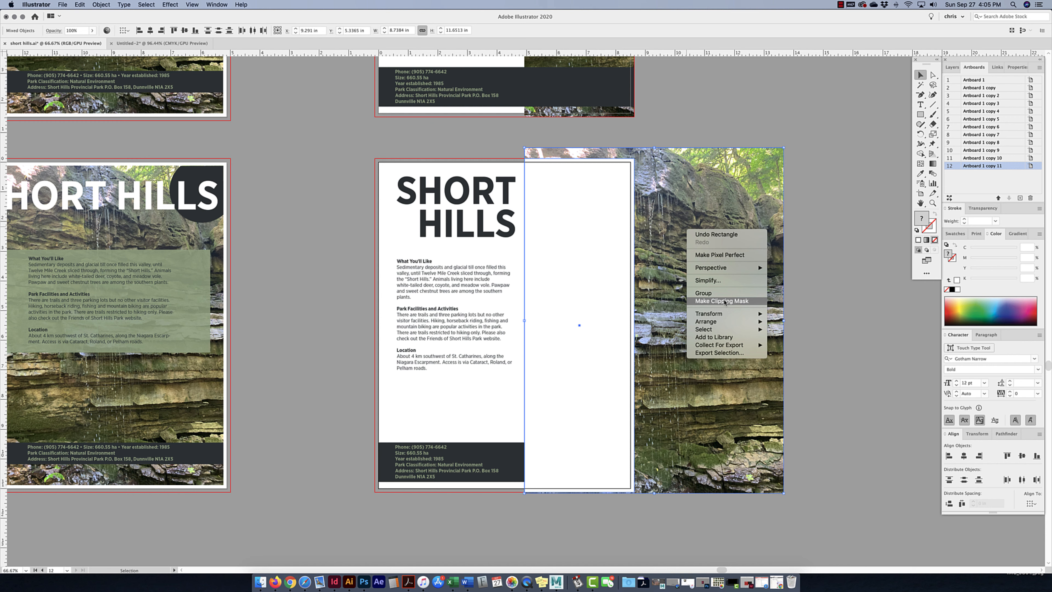
left_click(725, 302)
left_click(101, 5)
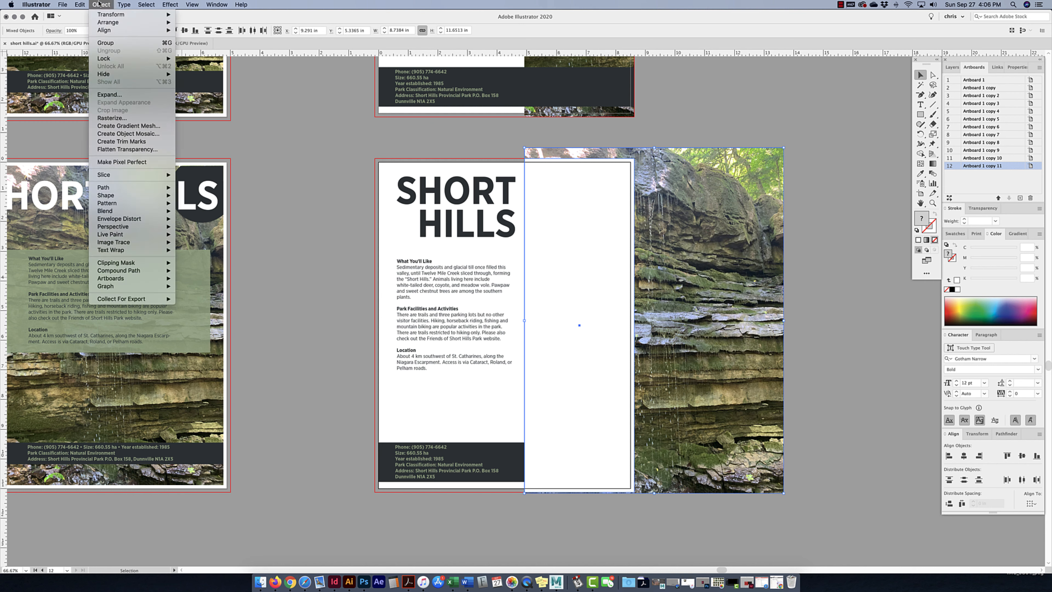
mouse_move(112, 265)
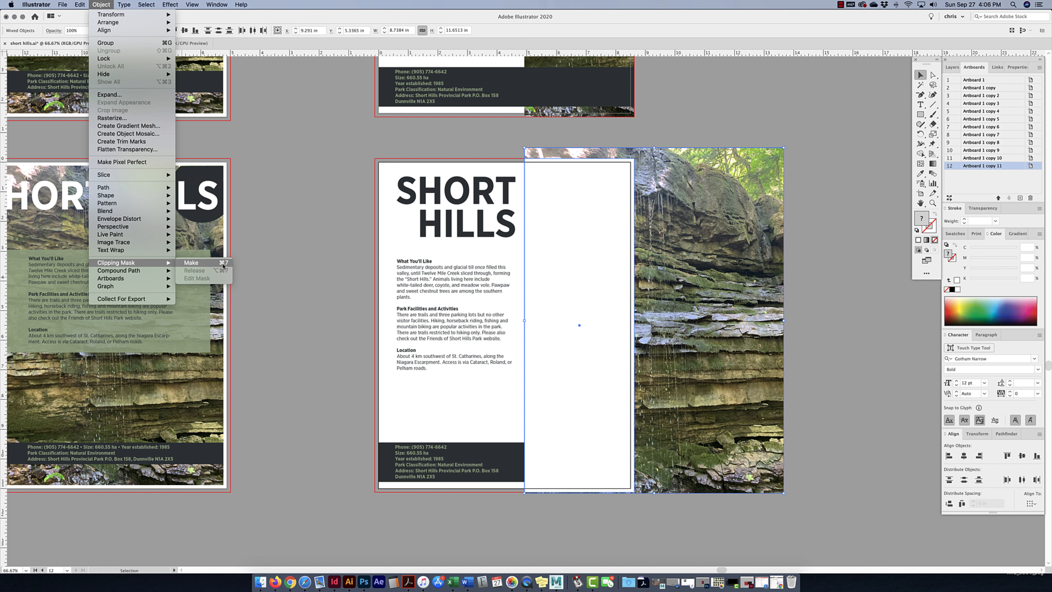
left_click(688, 131)
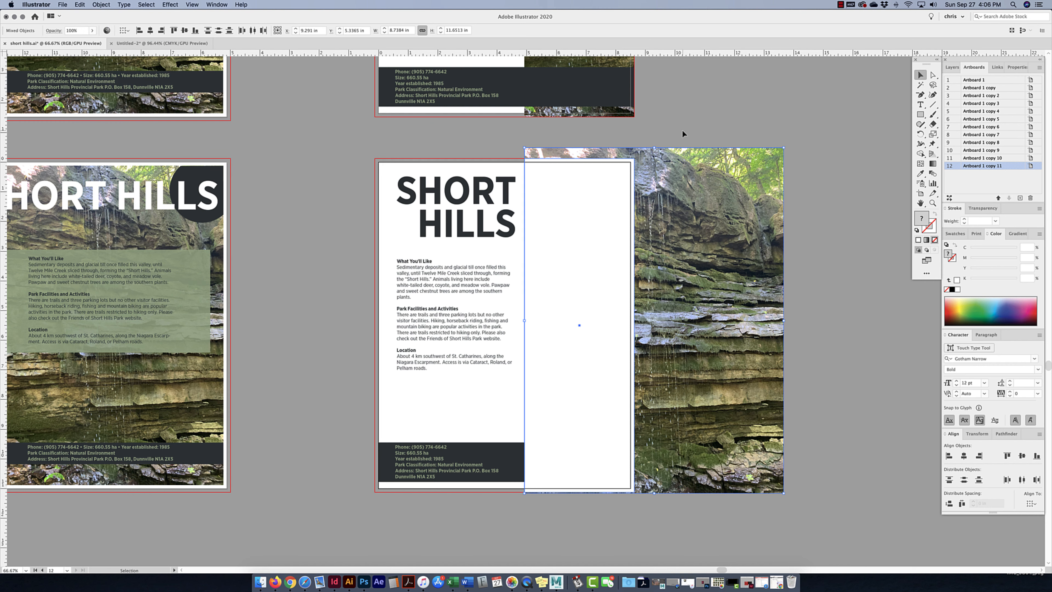
key("a")
key("super+7")
key("v")
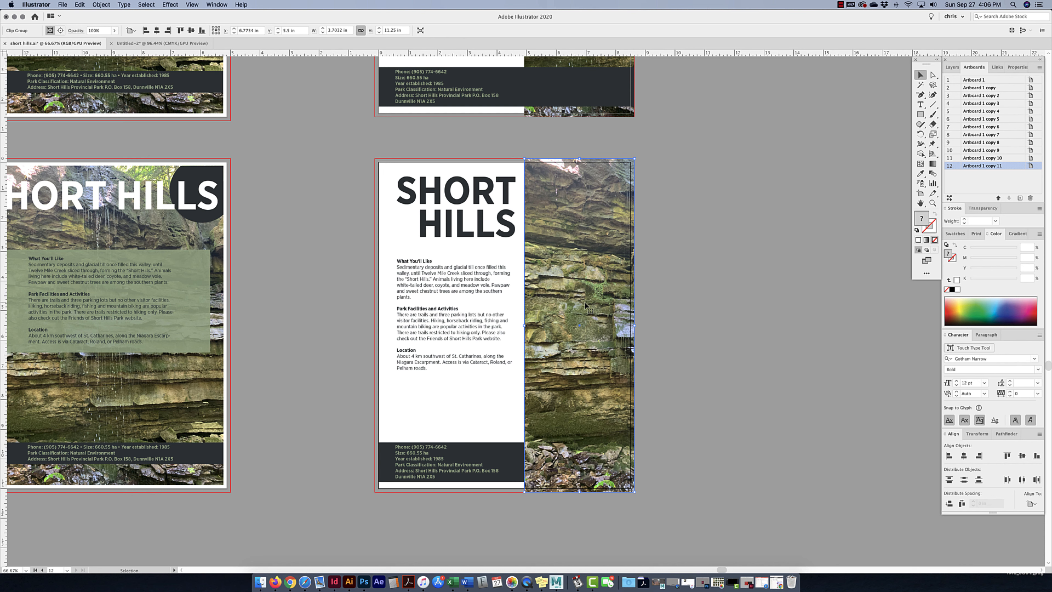
Isolate the clip group, shift the waterfall image horizontally inside the mask to X 6.7734 in, and exit isolation
left_click(708, 275)
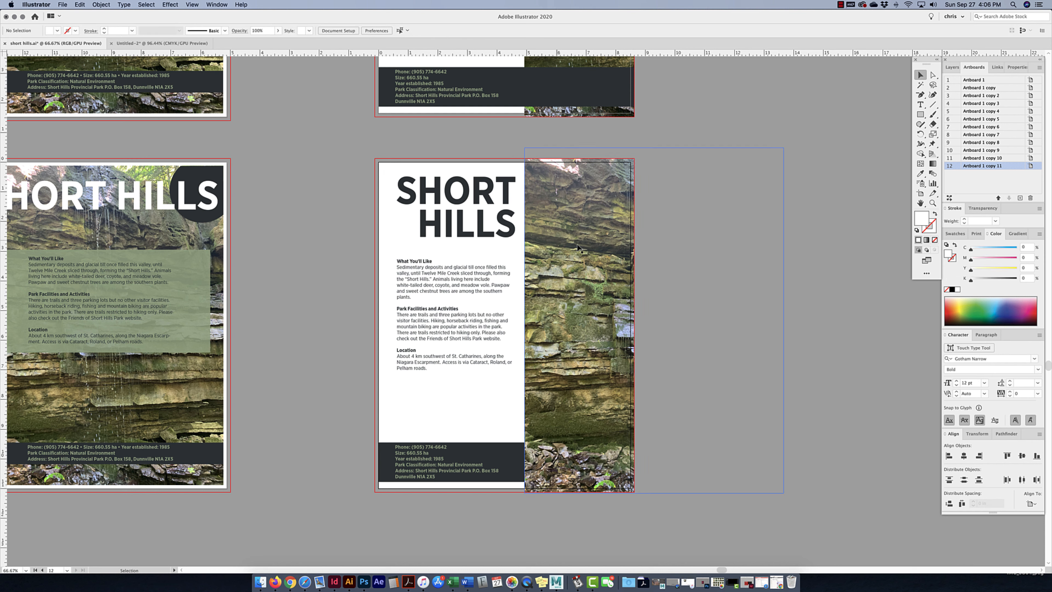
double_click(585, 296)
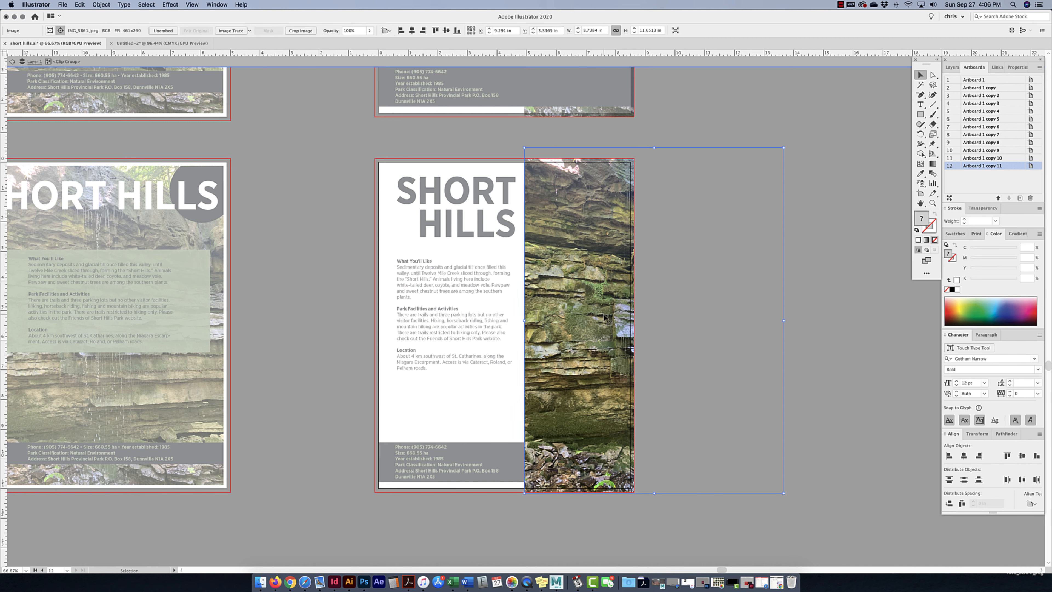
left_click_drag(606, 317, 584, 320)
left_click(613, 322, "shift")
left_click(585, 320, "shift")
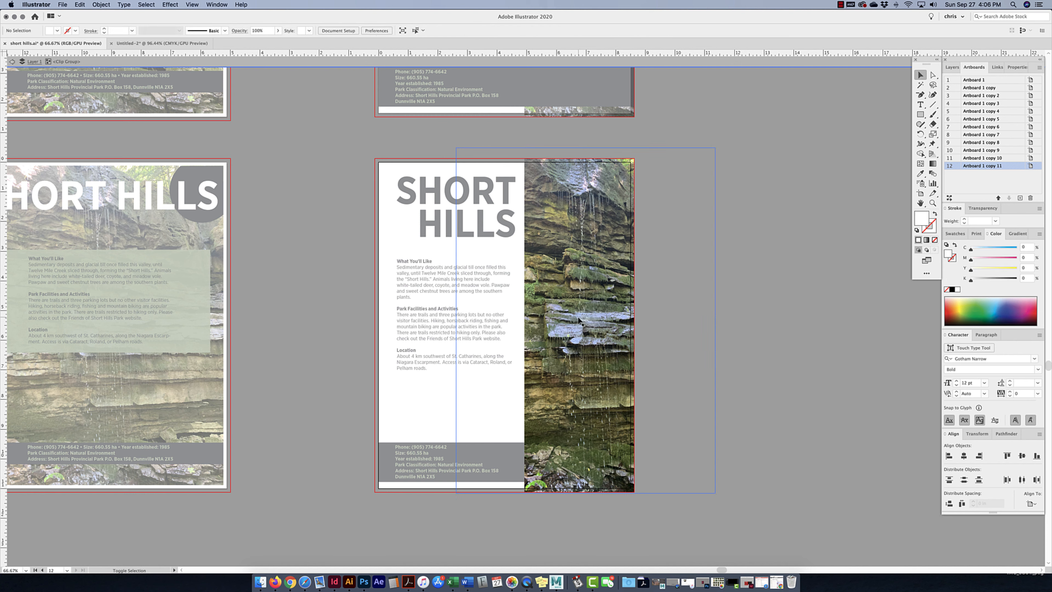
left_click_drag(593, 318, 587, 318)
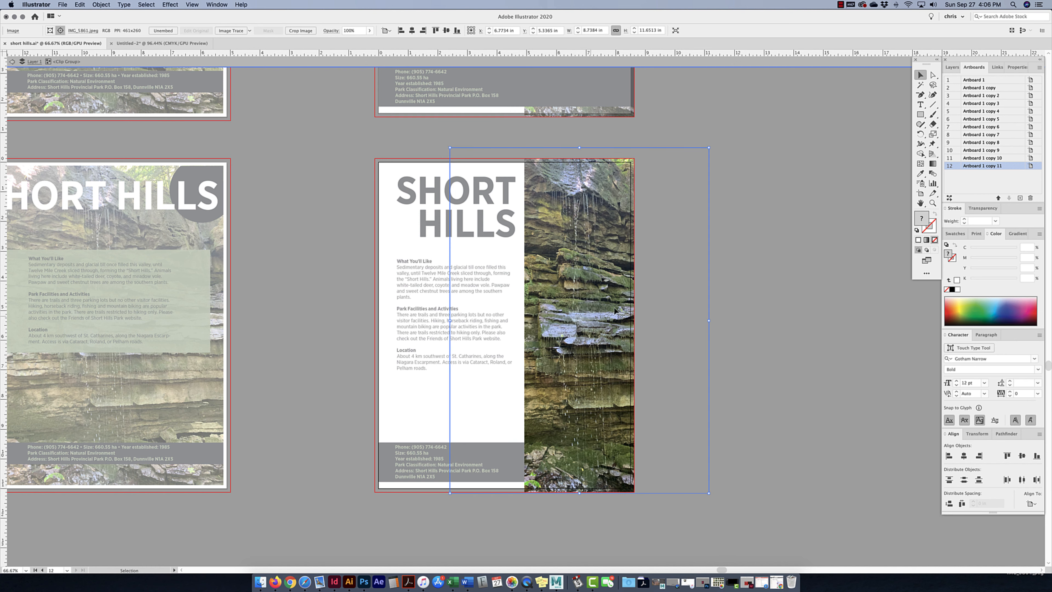
double_click(786, 240)
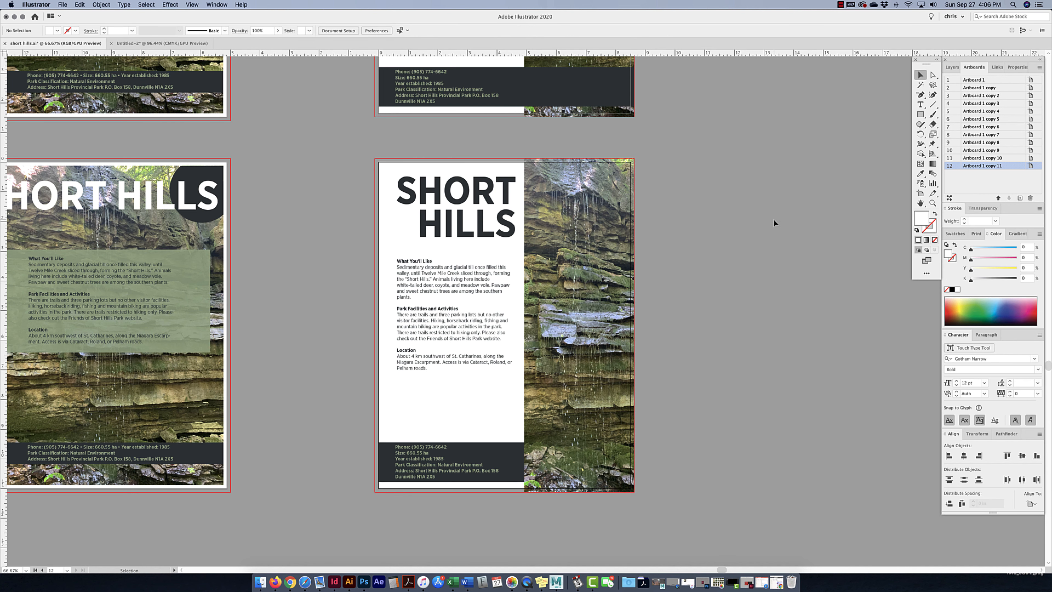
Enter isolation mode on the clip group again, examine it in the layer structure, and exit isolation
double_click(600, 240)
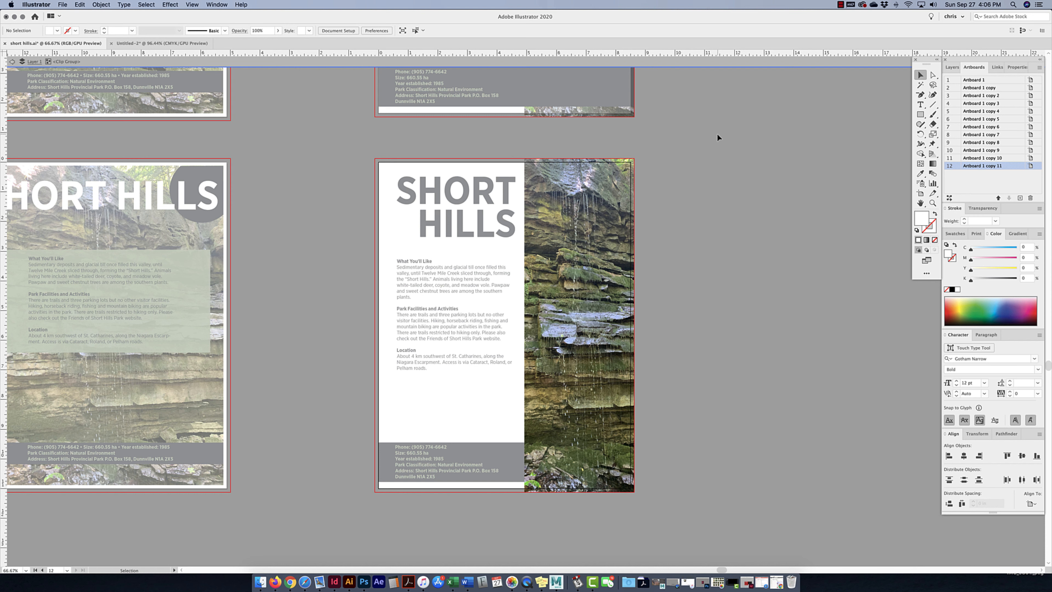
left_click(952, 67)
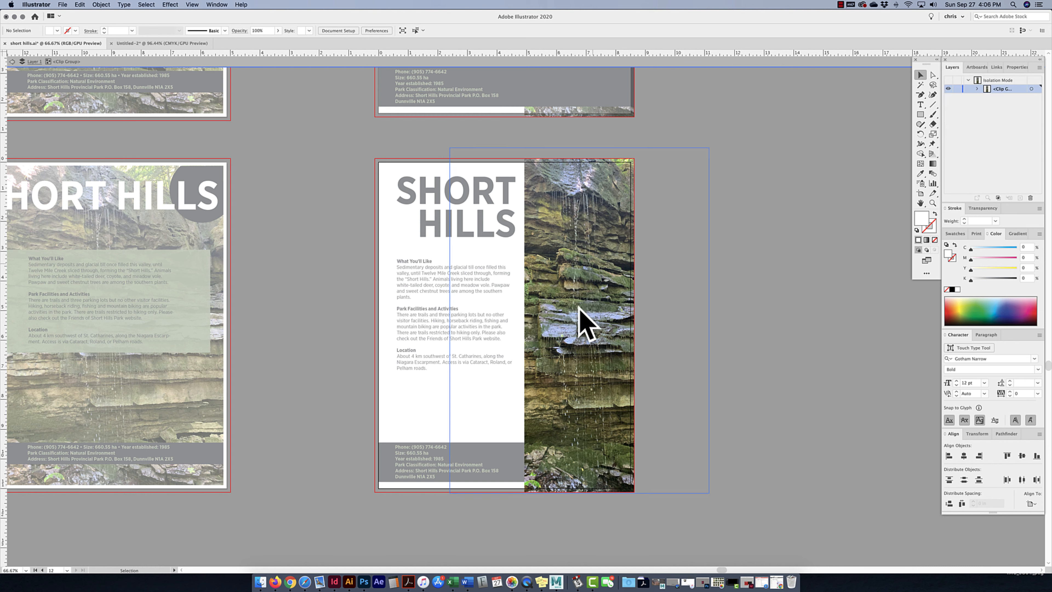
left_click(112, 255)
left_click(170, 104)
left_click(532, 99)
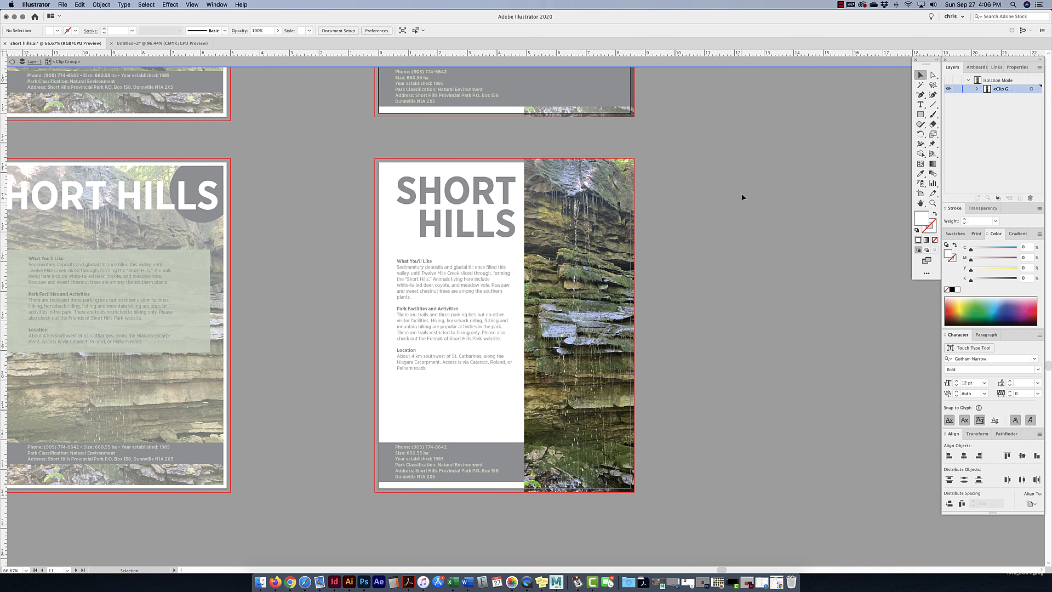
double_click(751, 210)
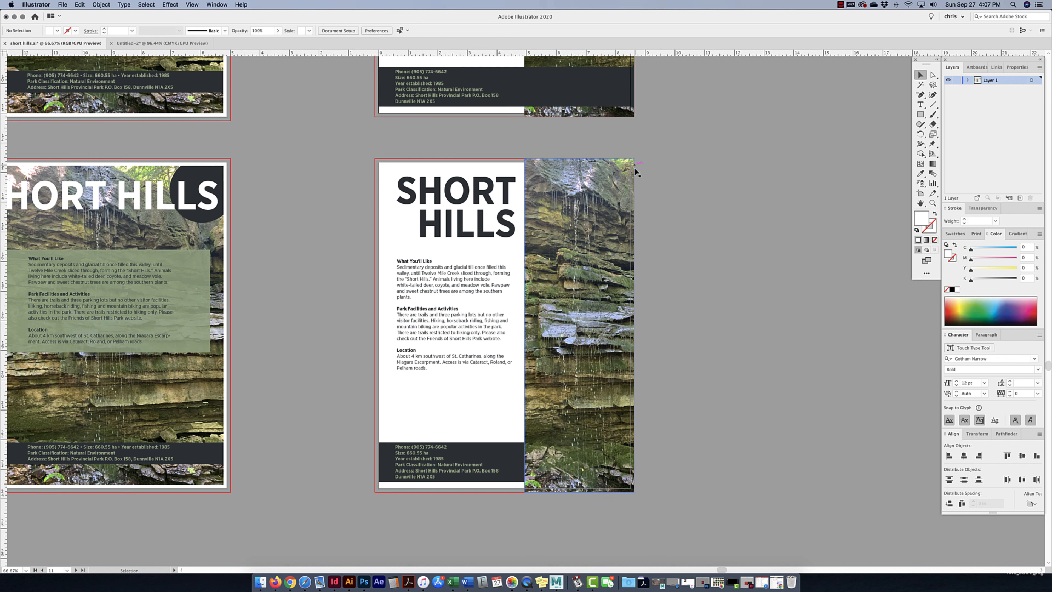
Extend the dark footer bars on both clipping mask flyers to the left bleed line, making the upper bar 8.7545 in wide
left_click(383, 459)
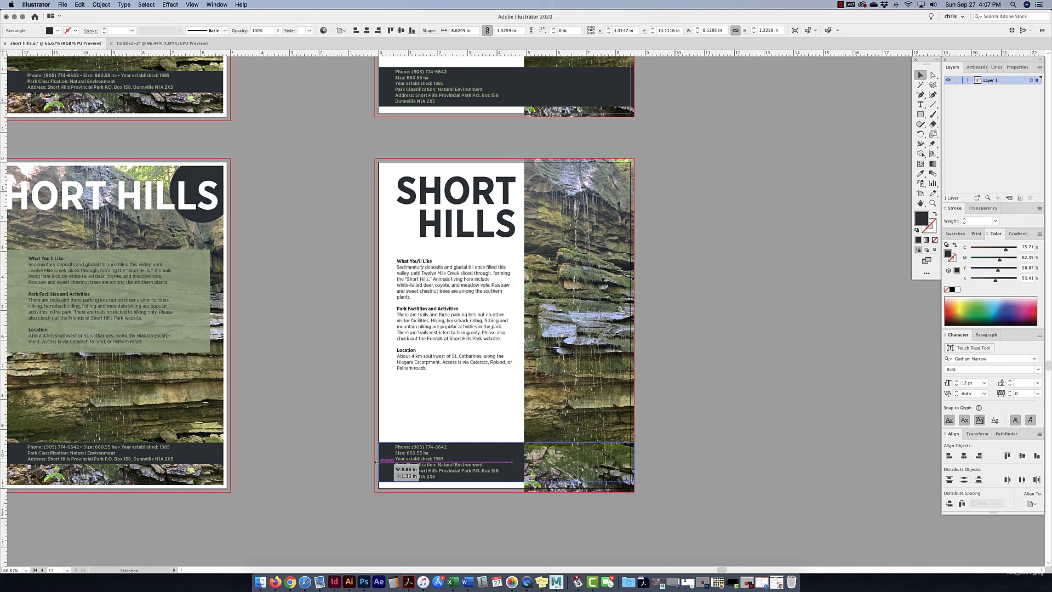
left_click_drag(377, 462, 400, 347)
left_click(380, 542)
left_click(395, 346)
left_click(354, 391)
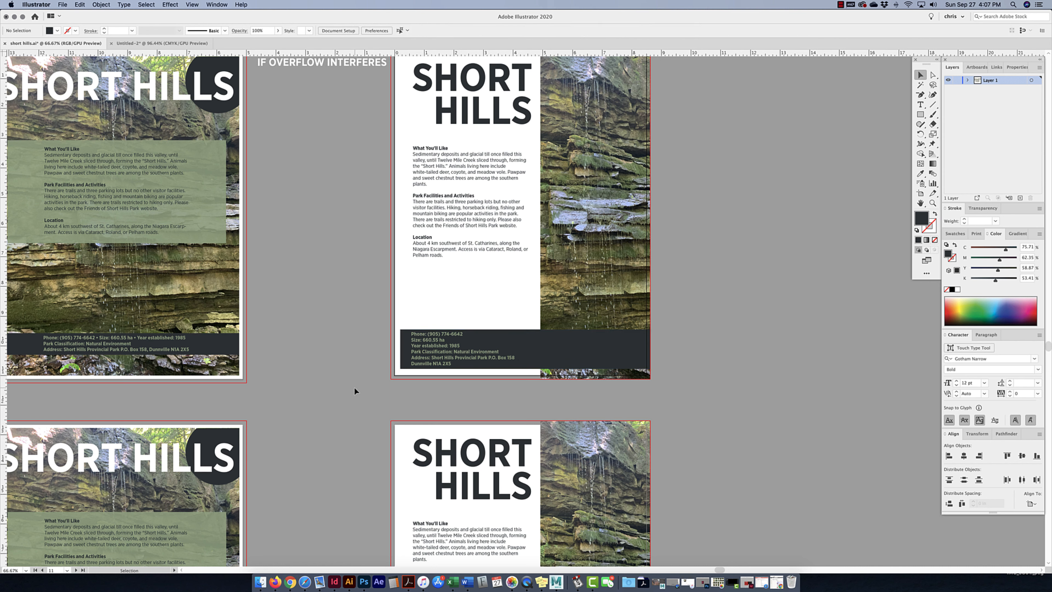
left_click(402, 349)
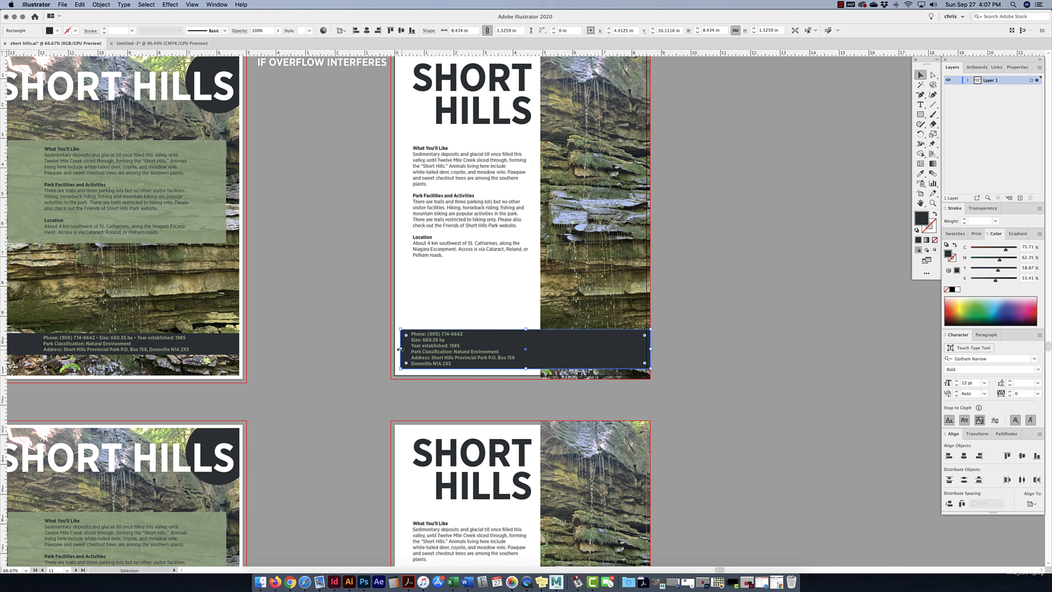
left_click_drag(401, 349, 390, 349)
Shorten the clipped waterfall image on the duplicated flyer to 11.125 in, then stretch its top edge back to the bleed line at 11.25 in
scroll(674, 366, "down", 10)
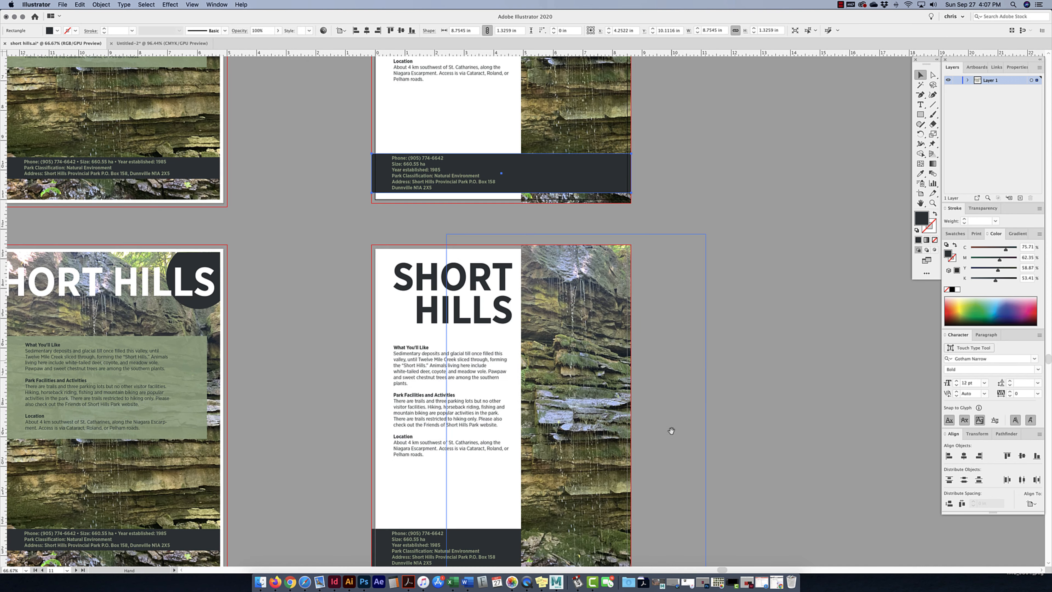
scroll(674, 365, "right", 1)
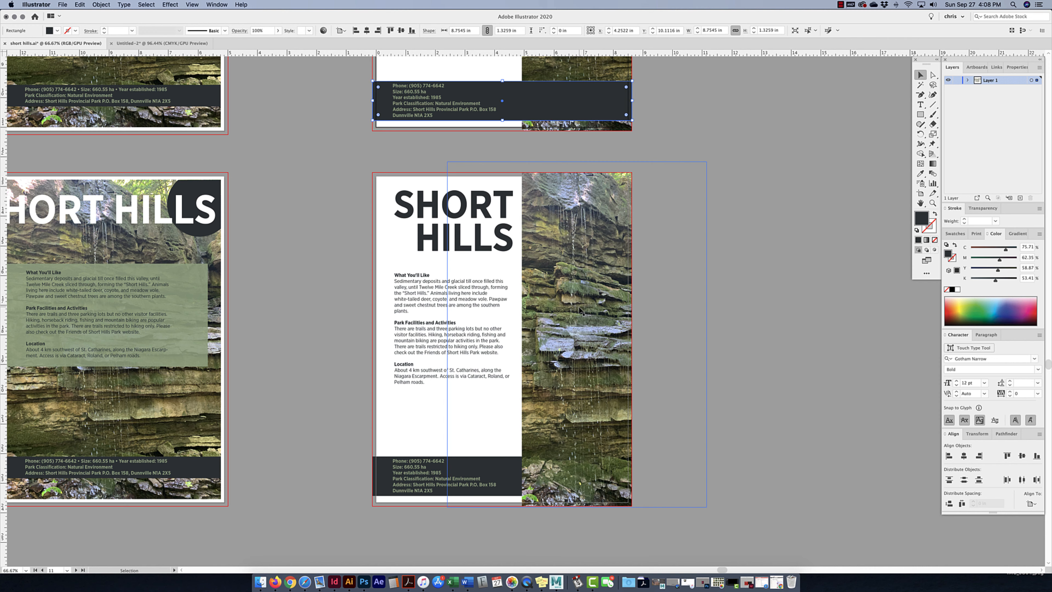
scroll(580, 310, "left", 2)
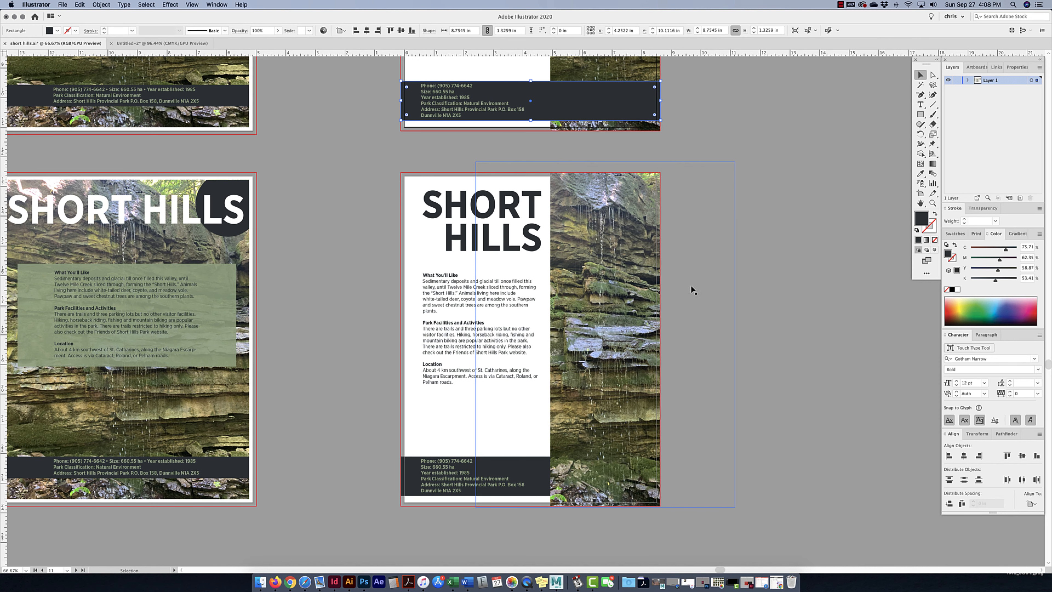
left_click(760, 291)
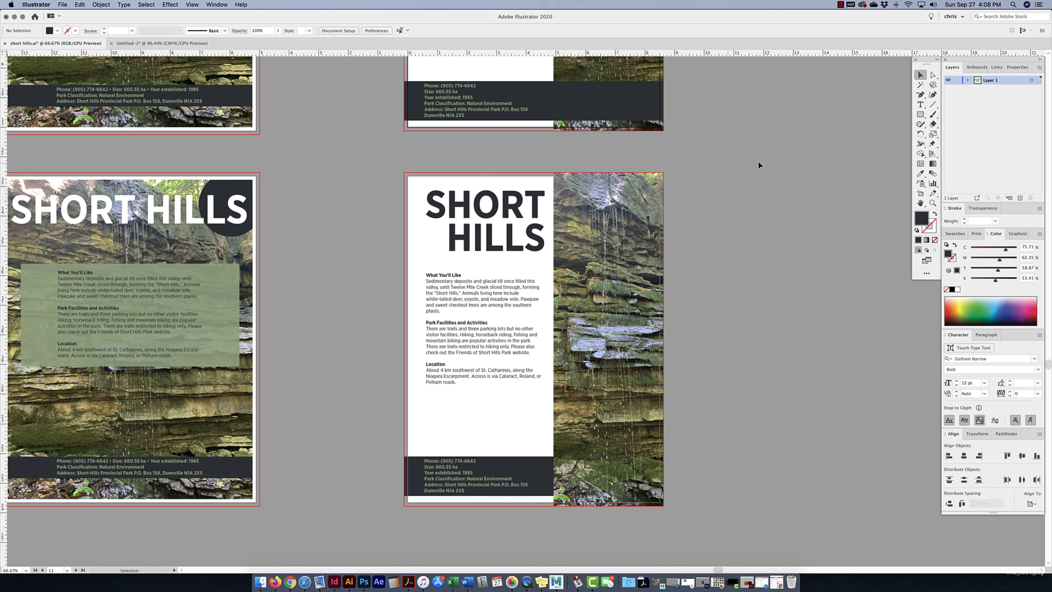
left_click(661, 175)
left_click_drag(662, 176, 660, 176)
left_click_drag(605, 507, 664, 506)
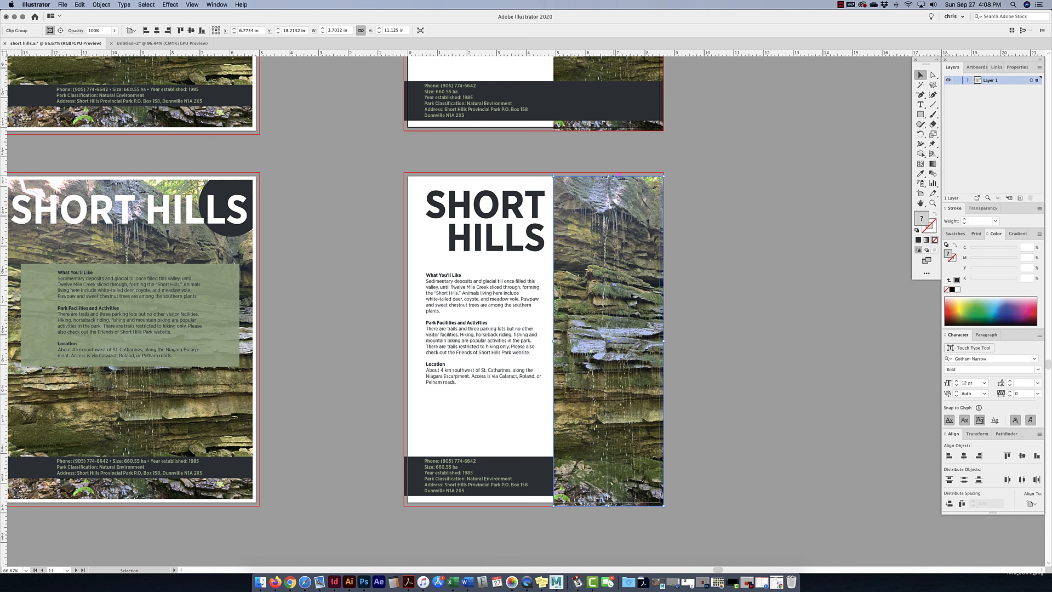
left_click_drag(608, 176, 609, 174)
left_click_drag(870, 191, 467, 279)
scroll(467, 279, "down", 15)
scroll(468, 278, "left", 5)
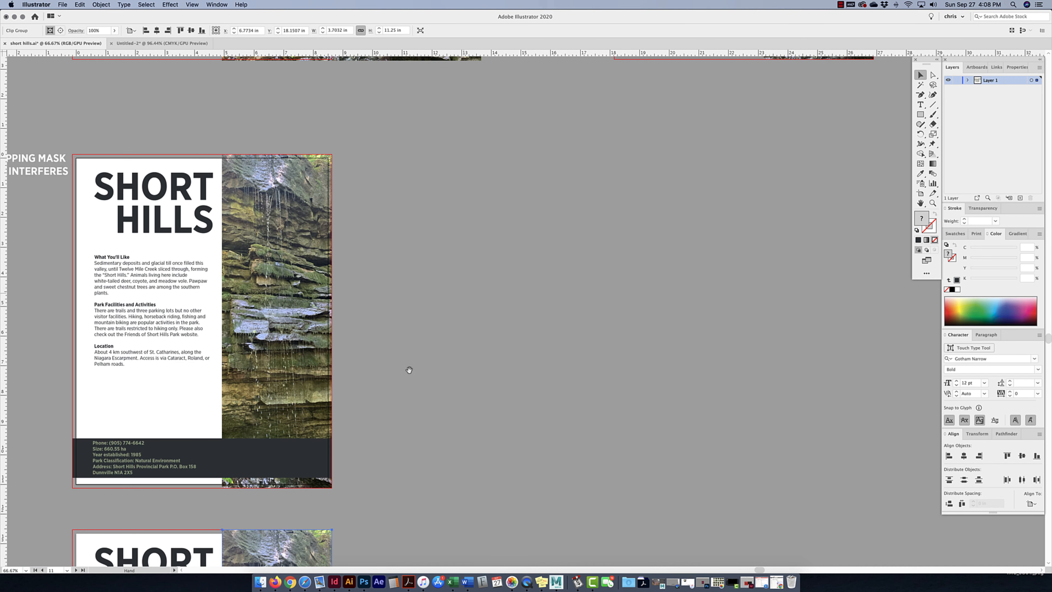
Set the opacity of the tinted background rectangle on the "Even 10% black must bleed" flyer to 5%
scroll(486, 331, "right", 10)
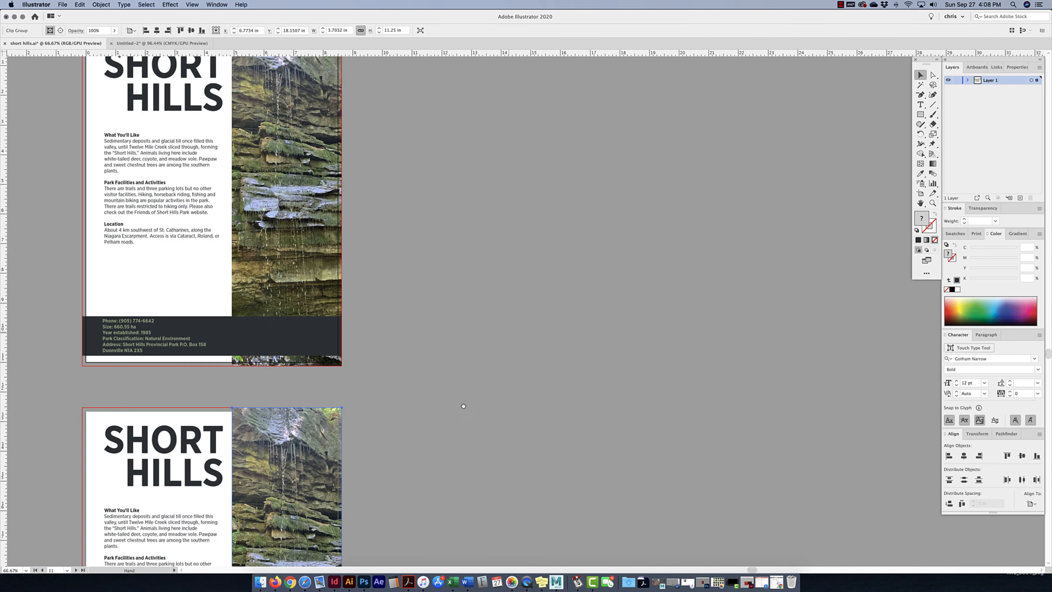
scroll(493, 163, "up", 2)
scroll(493, 163, "right", 1)
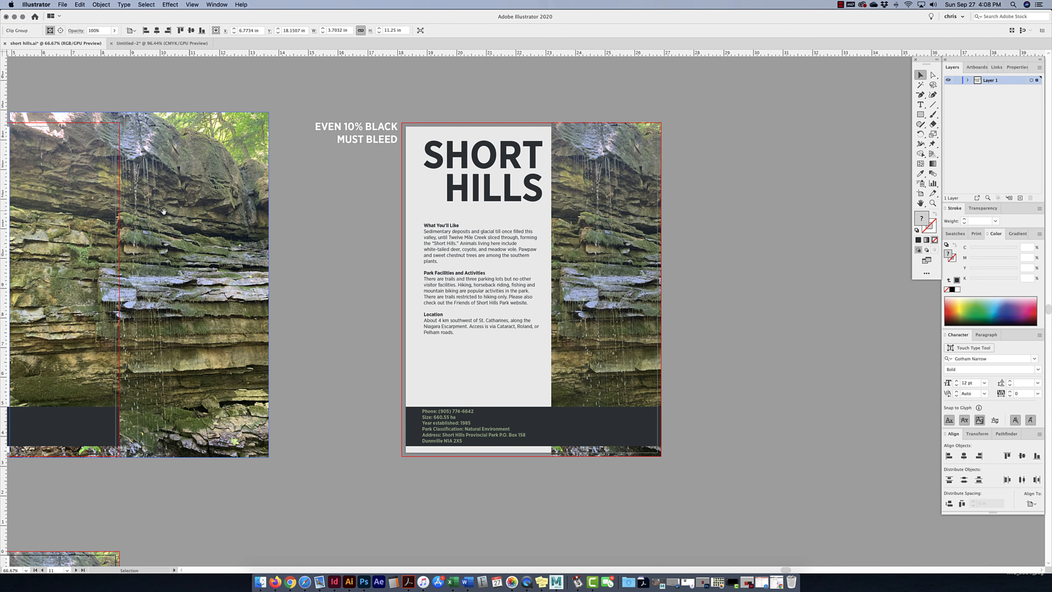
scroll(412, 138, "left", 15)
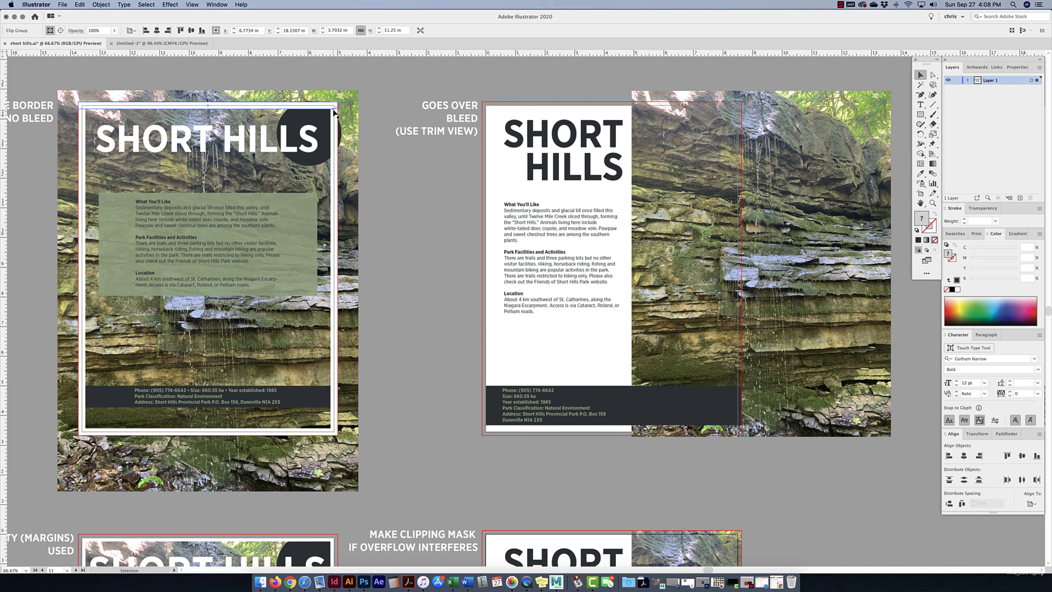
scroll(336, 107, "right", 8)
scroll(336, 106, "up", 1)
scroll(520, 137, "right", 10)
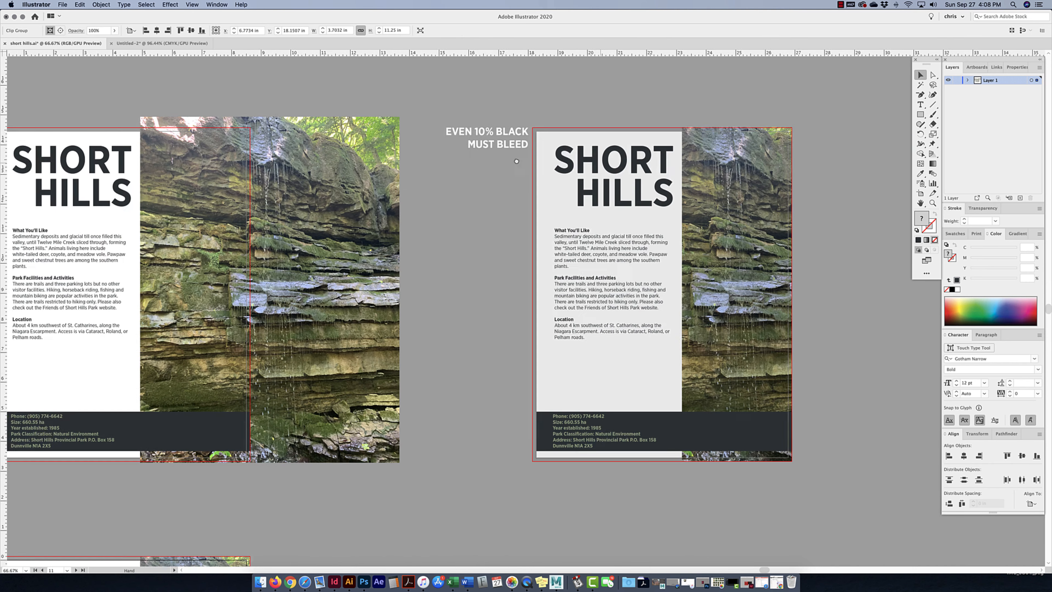
left_click(520, 136)
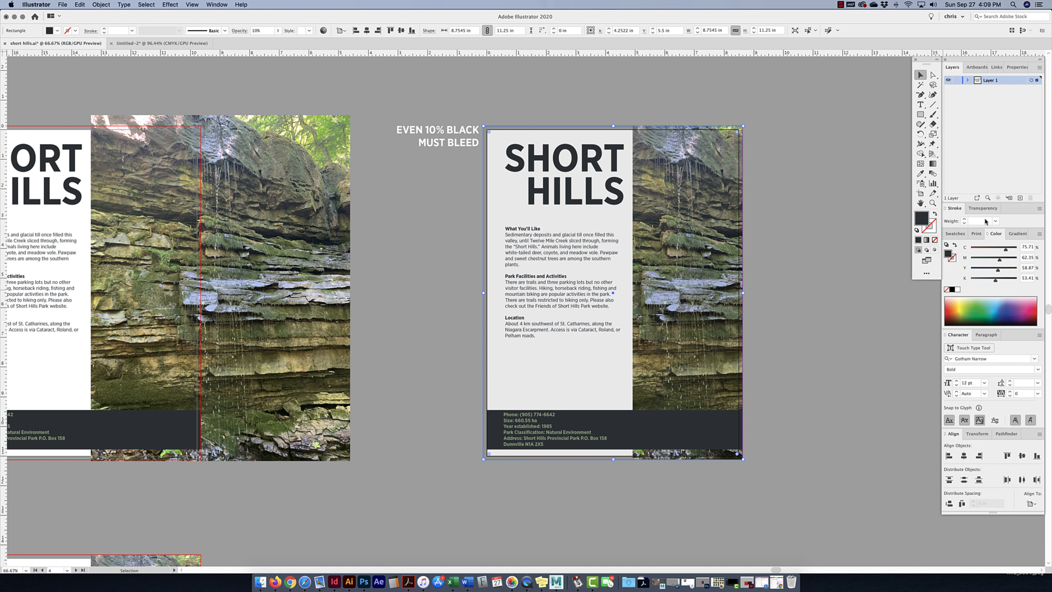
left_click(983, 208)
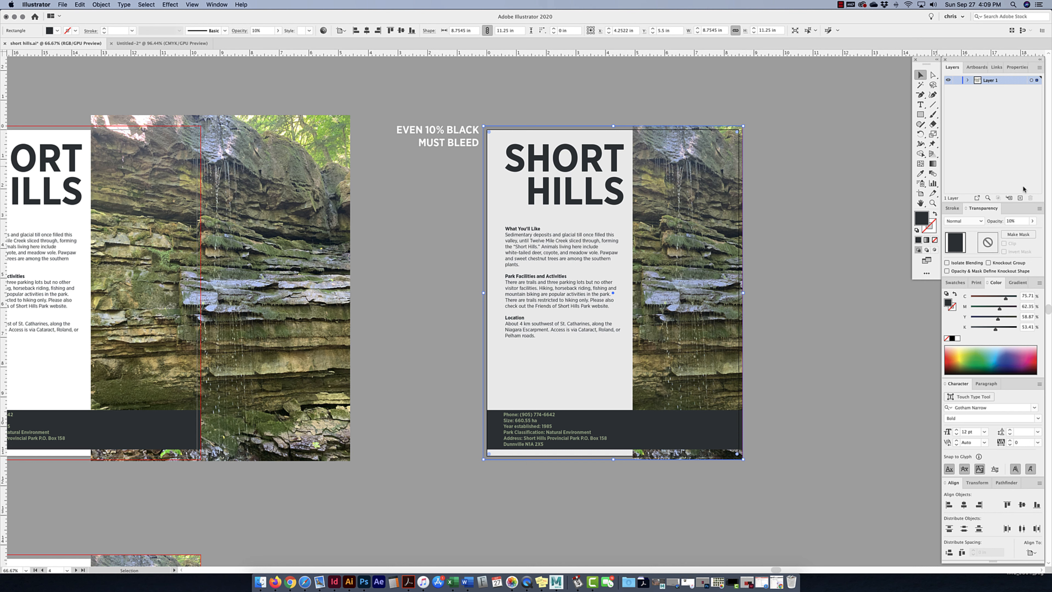
double_click(1014, 221)
type("5")
key("Return")
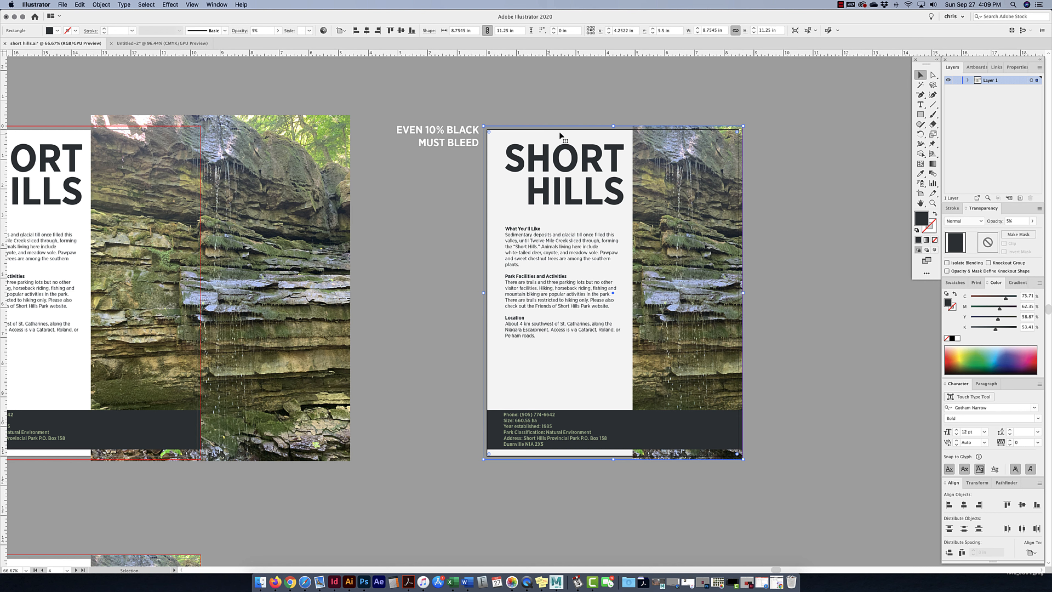
Pull the tinted rectangle's upper-left corner inside the trim edge, deselect it, and stretch the corner back to the bleed line
left_click_drag(483, 126, 496, 137)
left_click(608, 101)
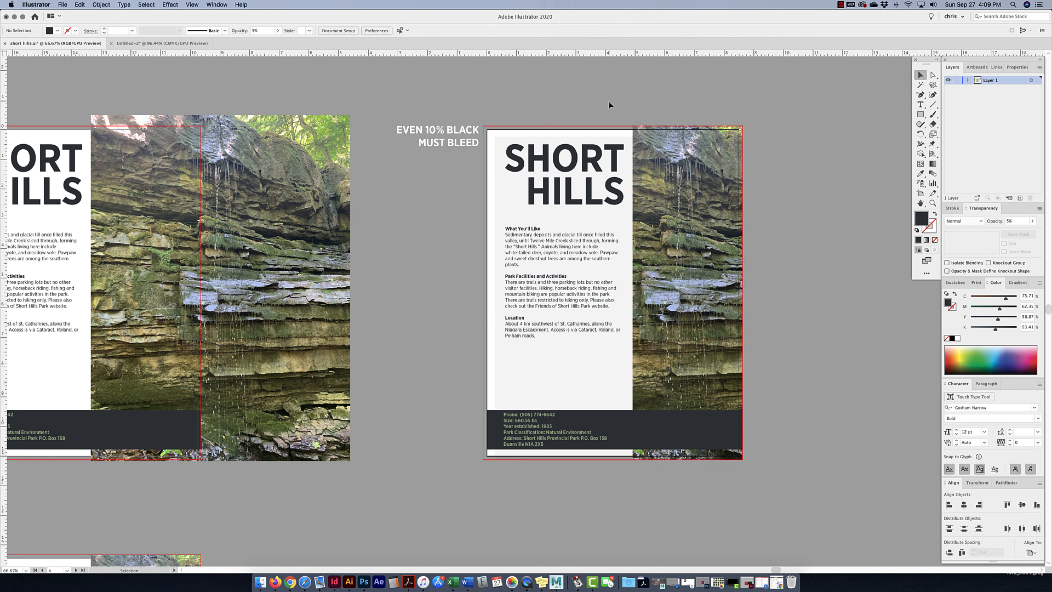
left_click(500, 142)
left_click_drag(496, 137, 483, 126)
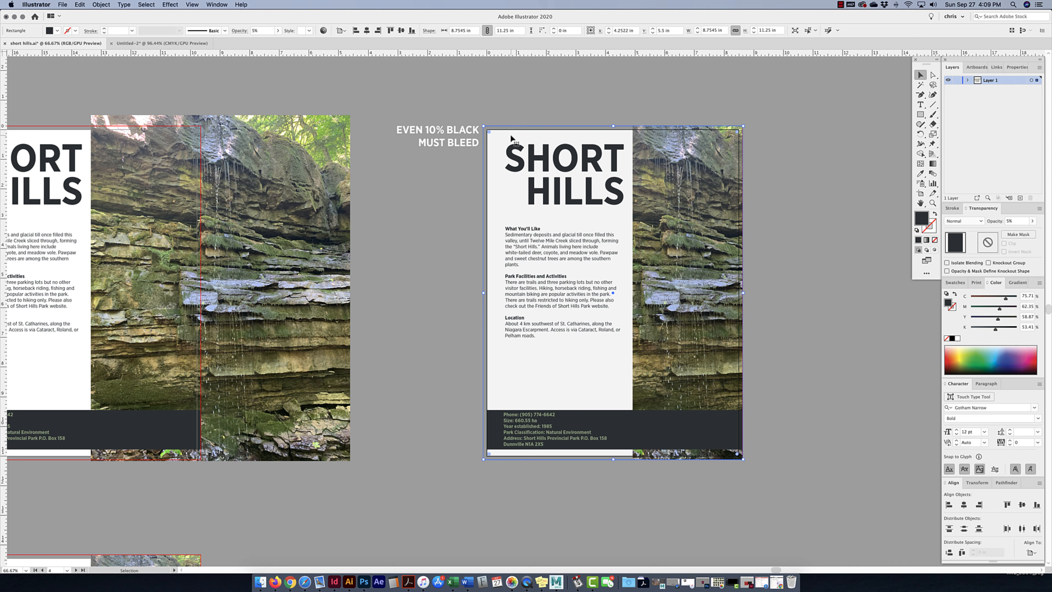
Display the artboard list and select the background image of the upper "Correct" flyer to identify its artboard number
left_click_drag(560, 389, 575, 427)
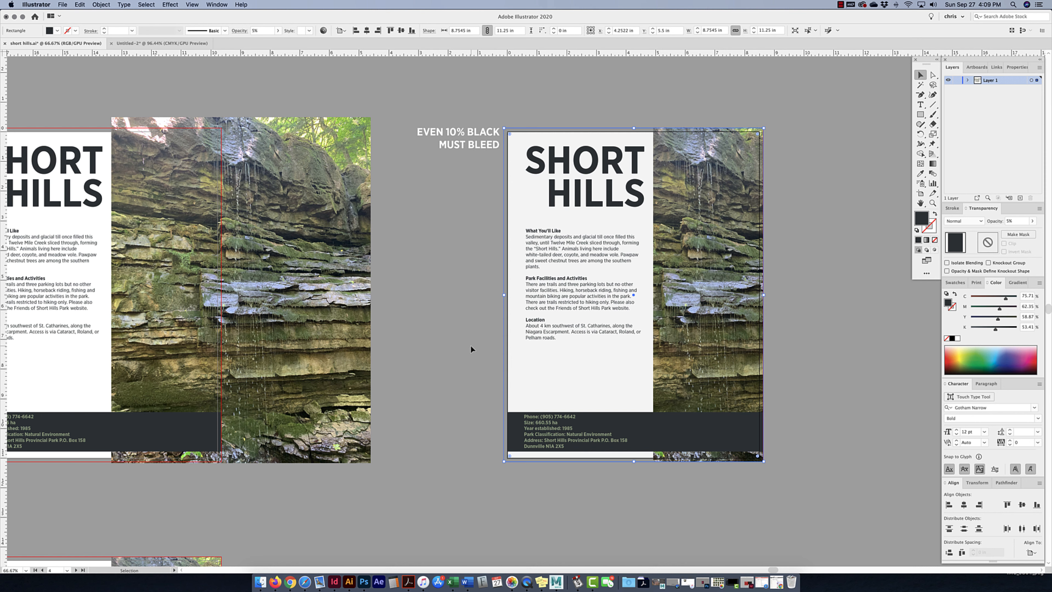
scroll(470, 345, "left", 5)
left_click(977, 68)
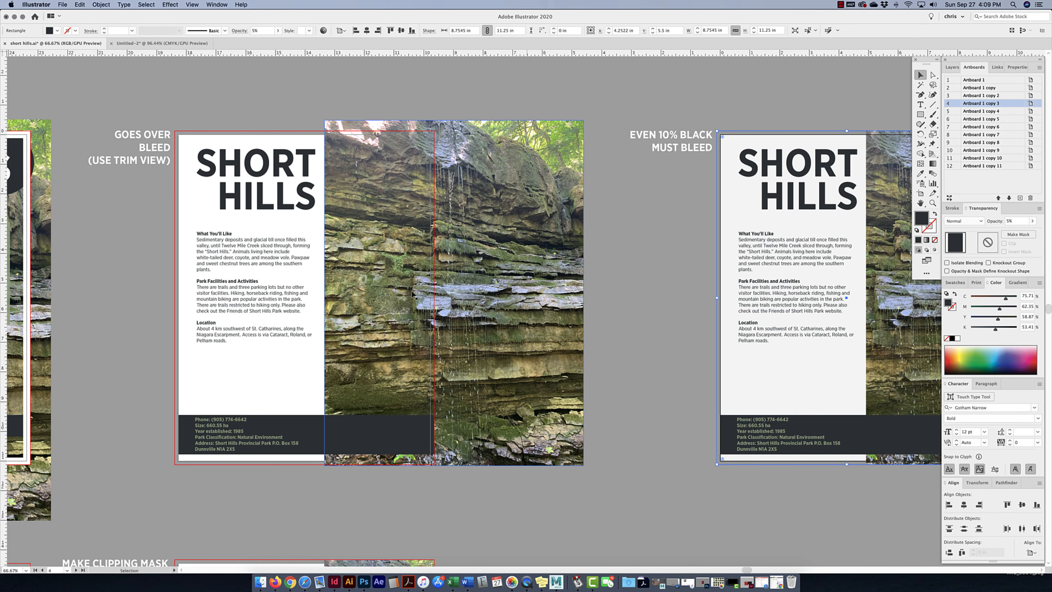
key("super+minus")
left_click_drag(221, 355, 420, 328)
scroll(419, 329, "left", 10)
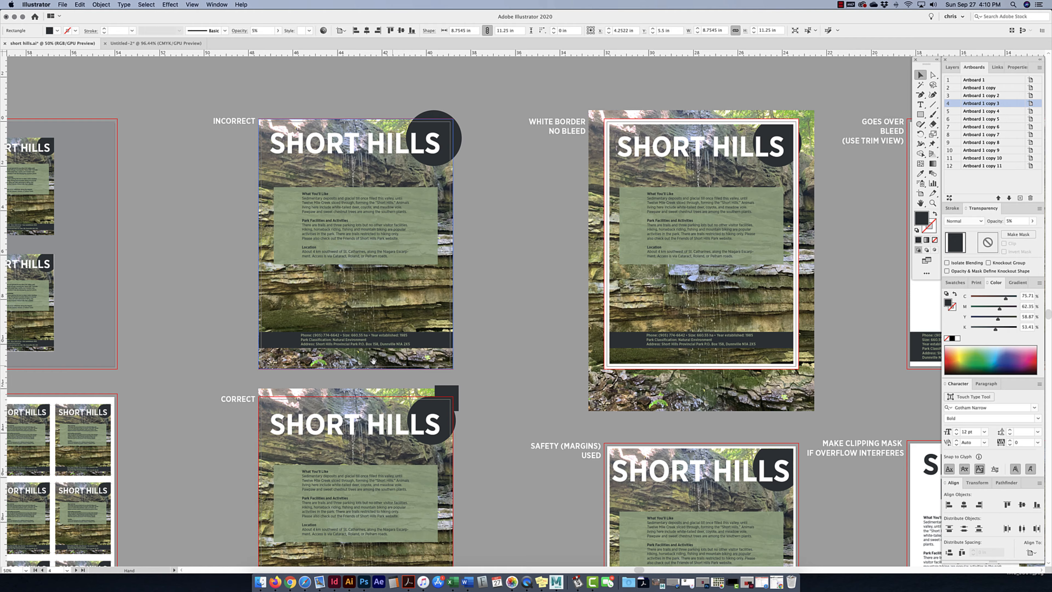
left_click_drag(360, 392, 417, 252)
left_click(497, 320)
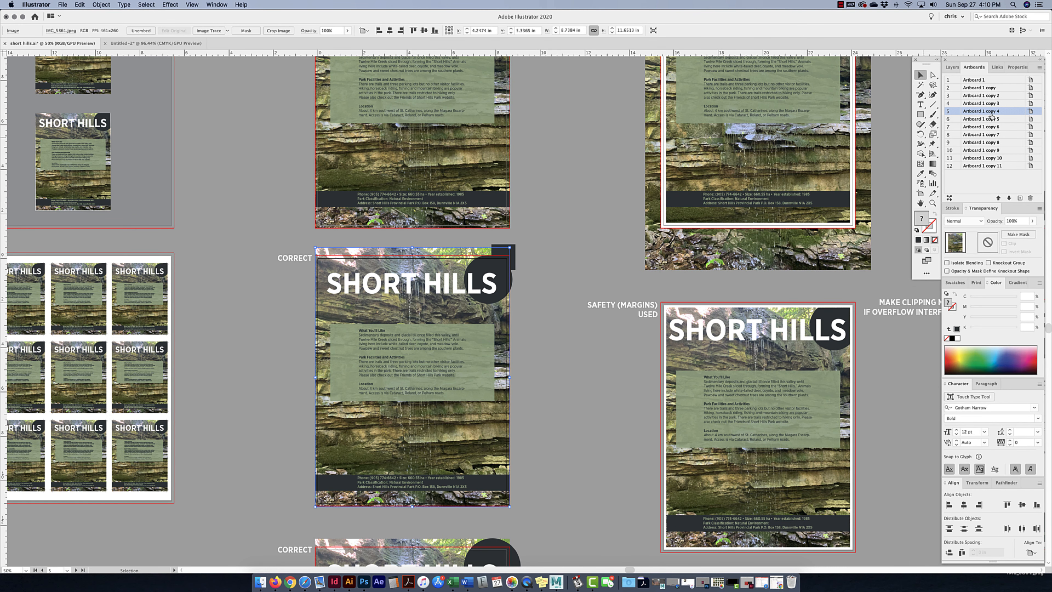
scroll(519, 204, "down", 3)
scroll(519, 203, "left", 2)
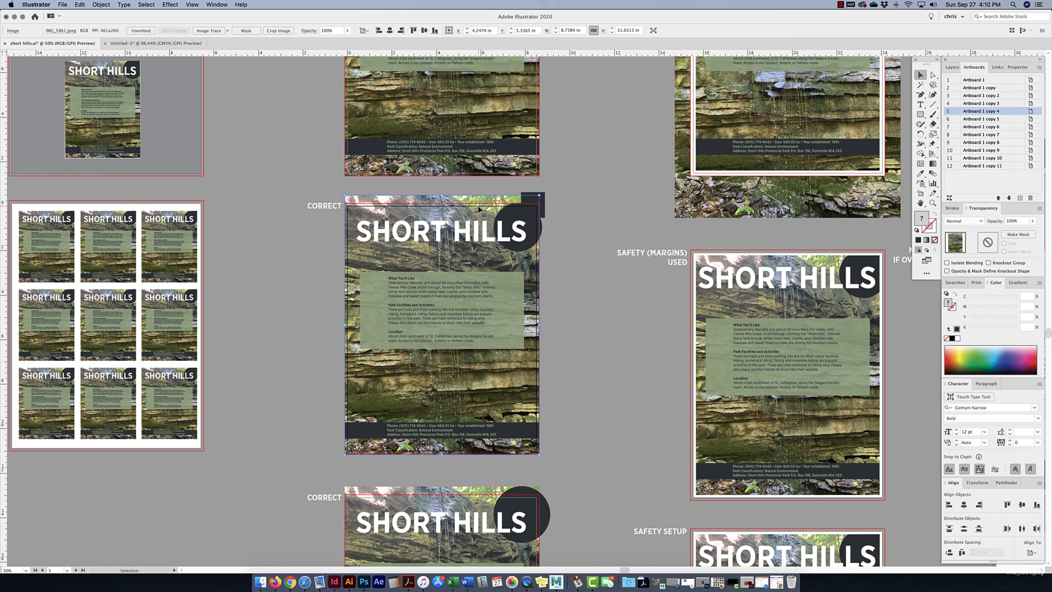
Save a copy of the document to the Desktop as short hills copy.pdf in Adobe PDF format, limited to artboard range 5
left_click(62, 5)
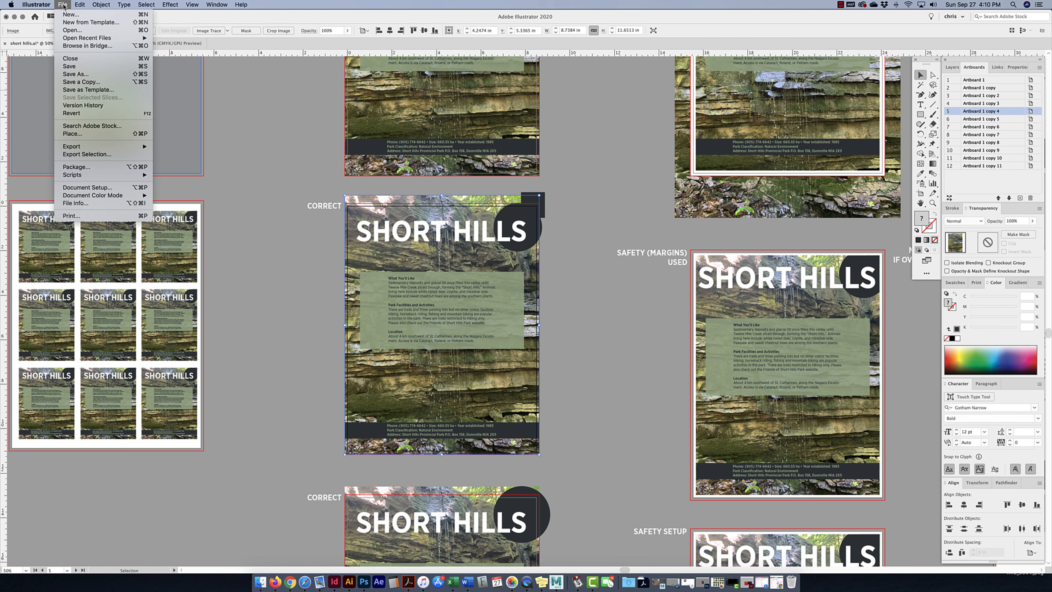
left_click(83, 82)
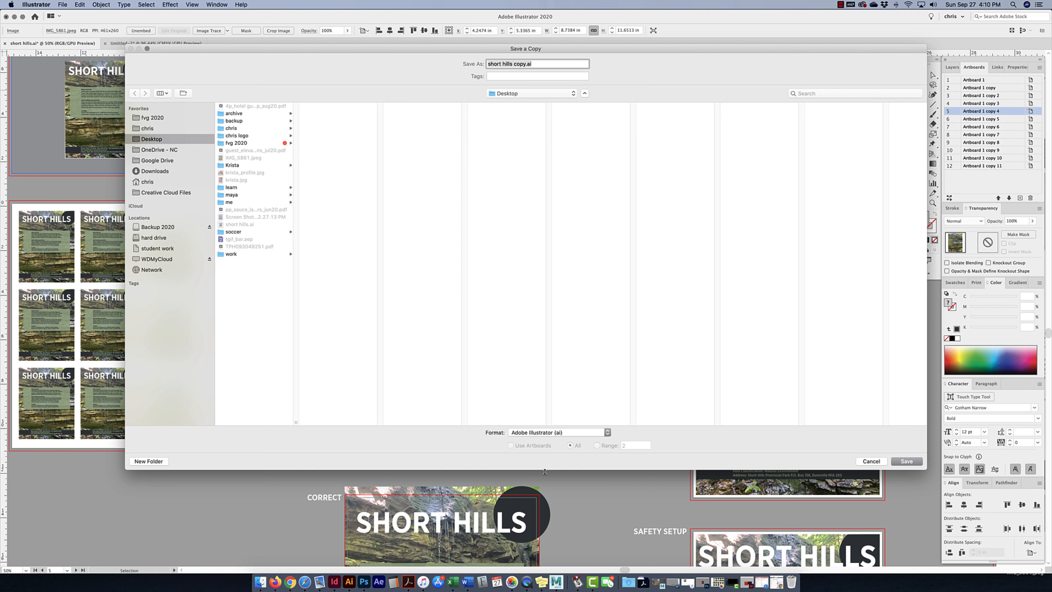
left_click(561, 434)
left_click(552, 456)
left_click(597, 446)
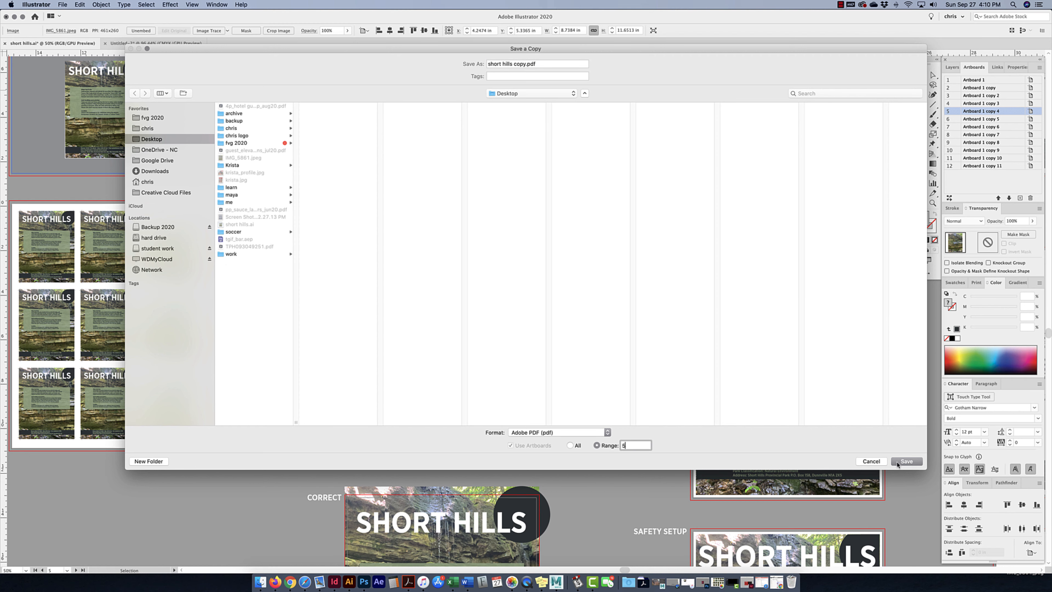
type("5")
left_click(898, 463)
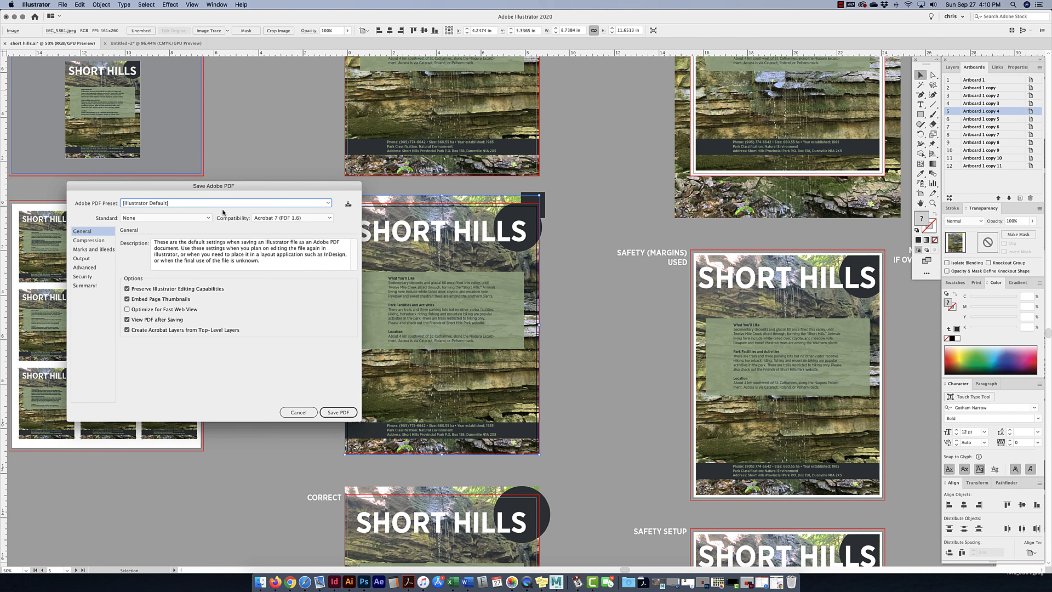
Choose the Press Quality PDF preset and set its compatibility to Acrobat 6 (PDF 1.5)
left_click(138, 206)
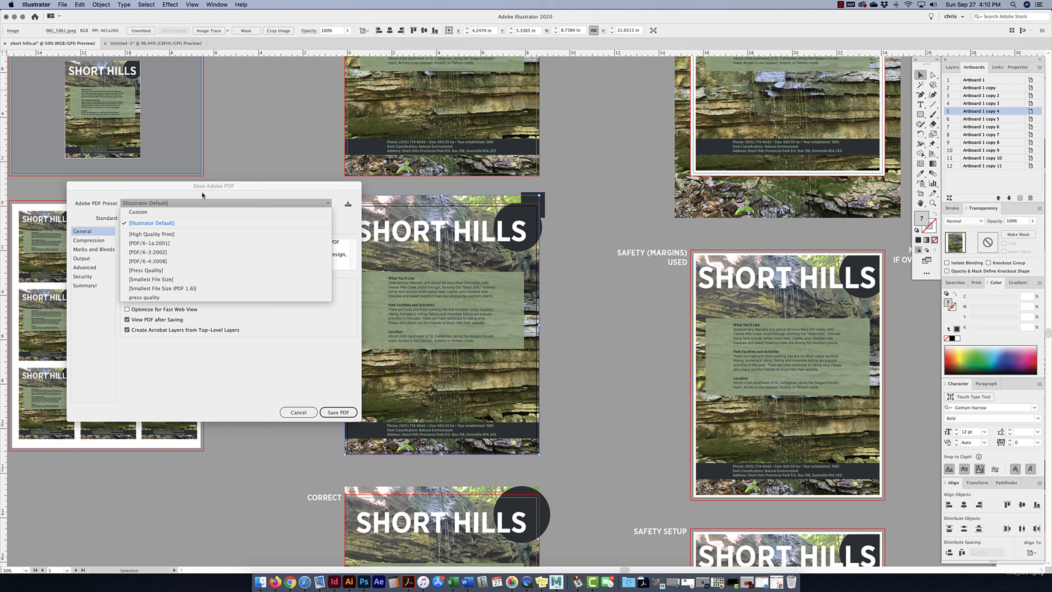
left_click(202, 195)
left_click(135, 206)
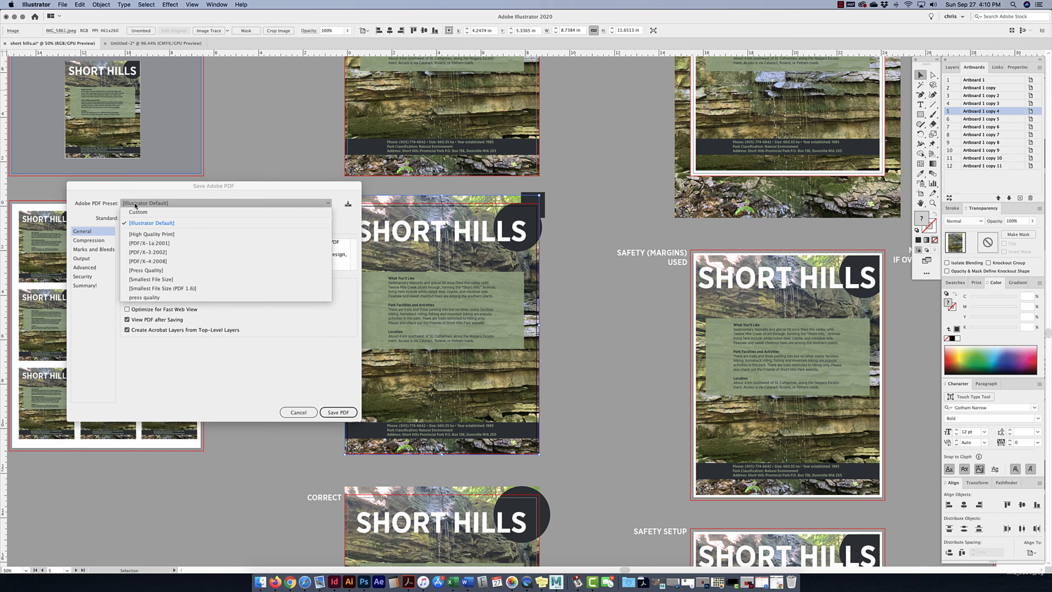
left_click(146, 270)
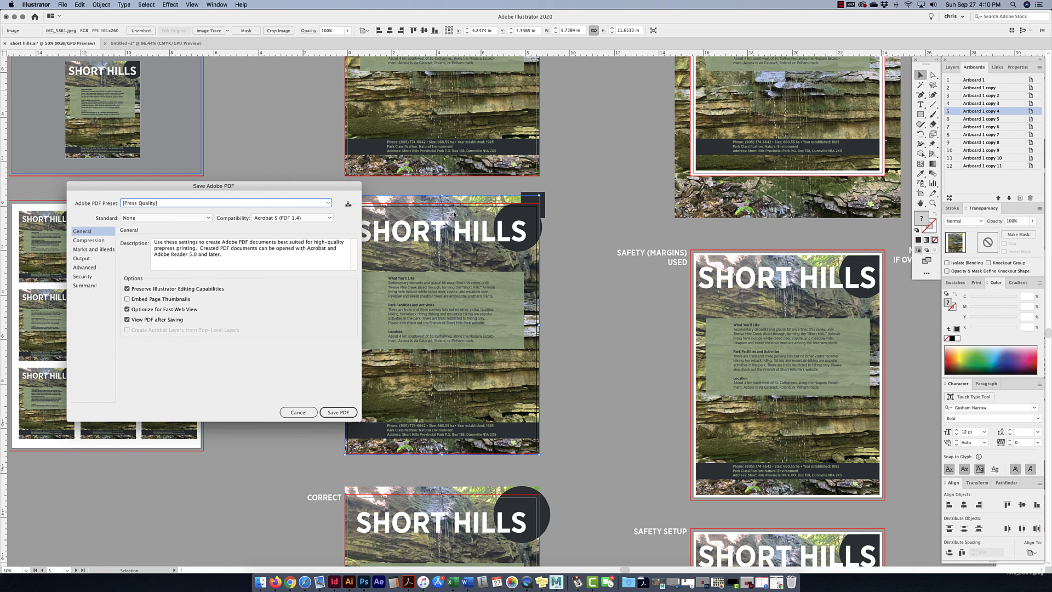
left_click_drag(283, 218, 285, 227)
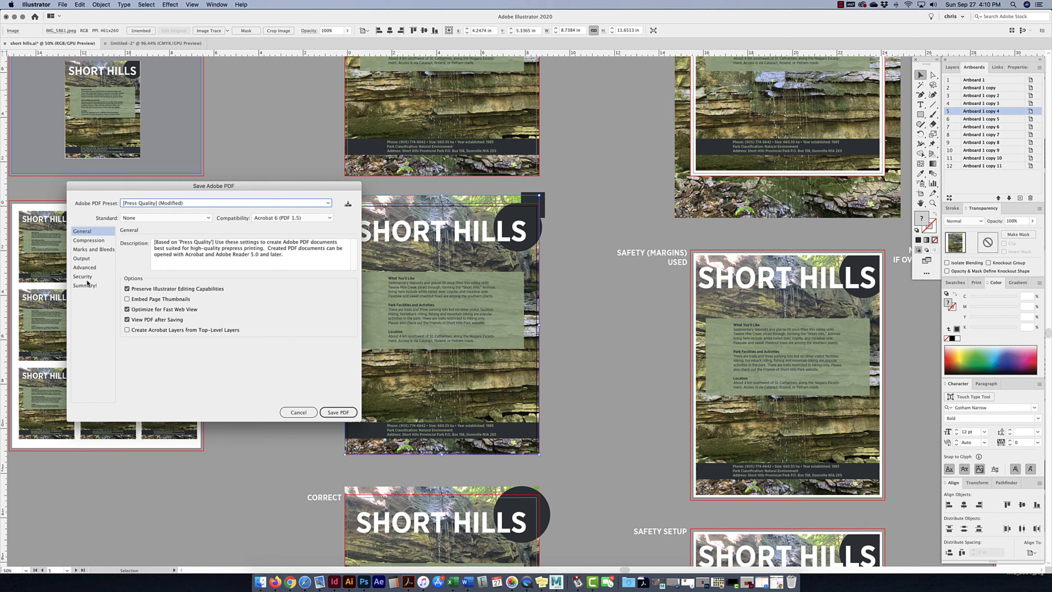
Enable printer's marks for the PDF, keeping trim marks only, without registration marks, color bars, or page information
left_click(94, 250)
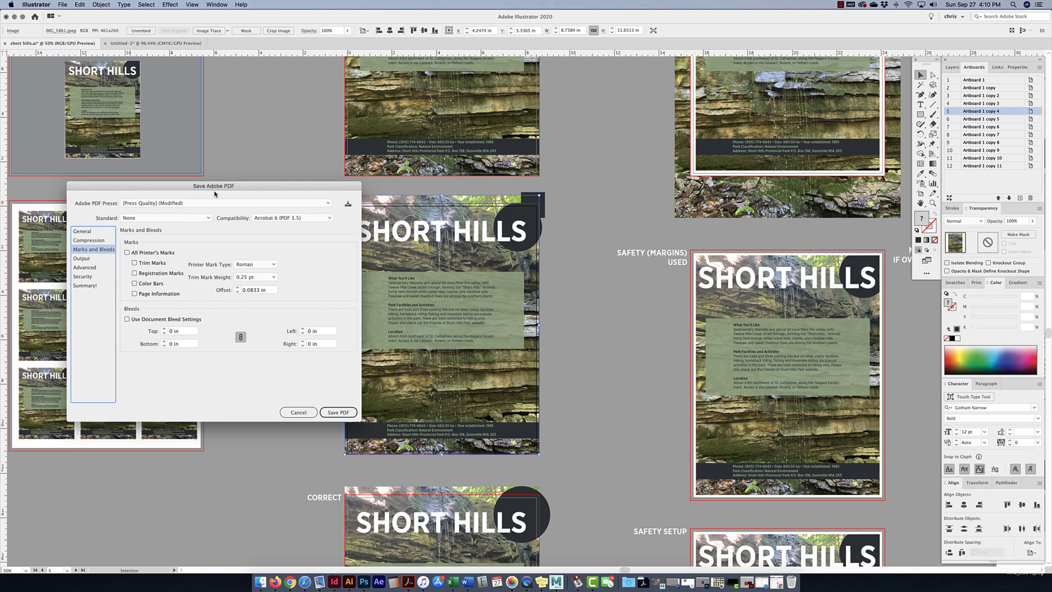
left_click_drag(215, 192, 164, 211)
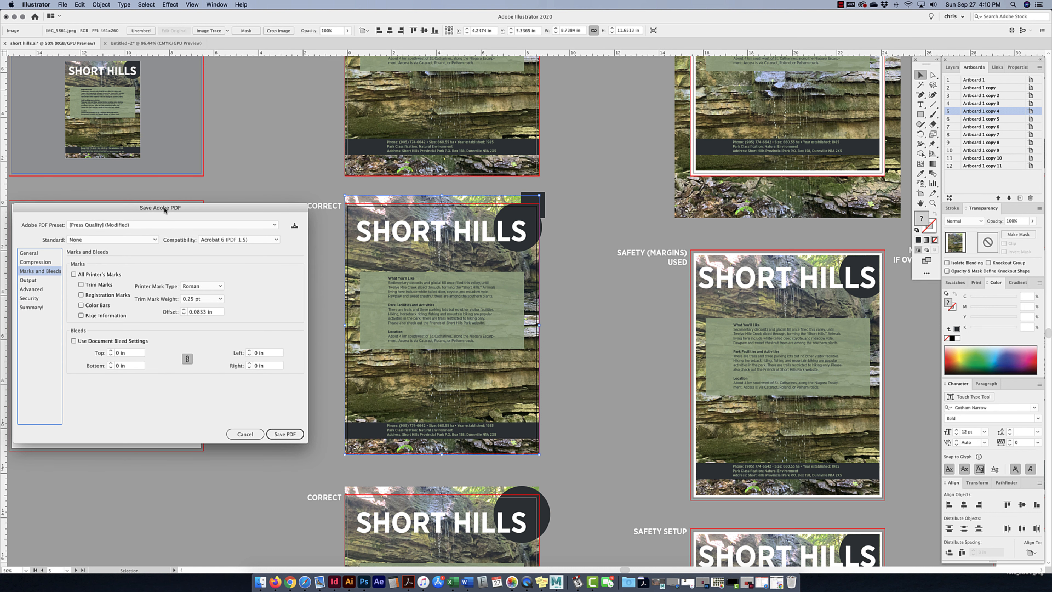
left_click(88, 274)
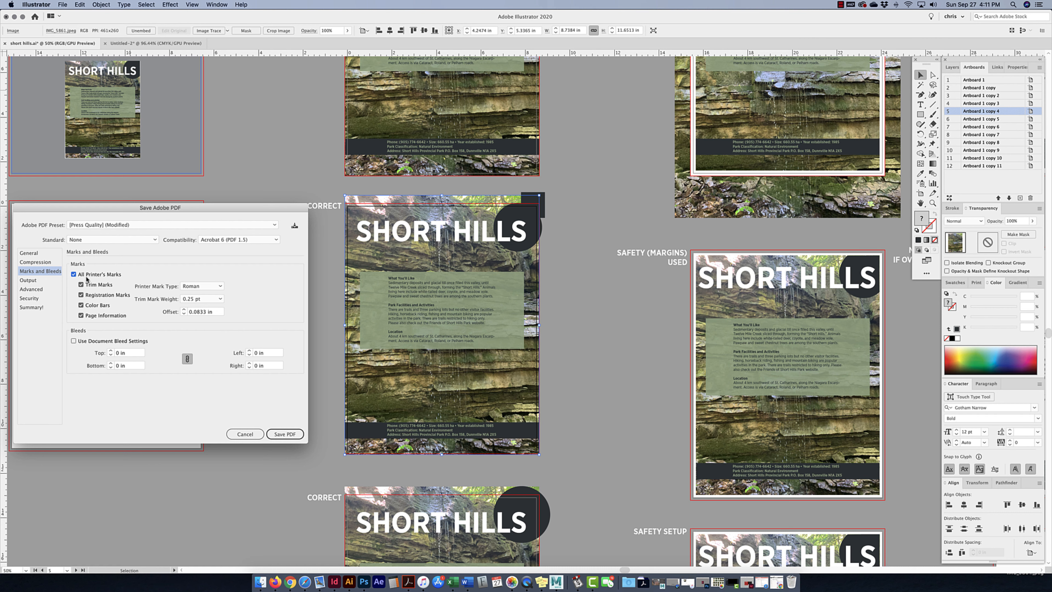
left_click(81, 295)
left_click(82, 305)
left_click(81, 315)
Set the PDF bleed to 0.125 in on all four sides without using the document bleed settings, and save the PDF
left_click(74, 341)
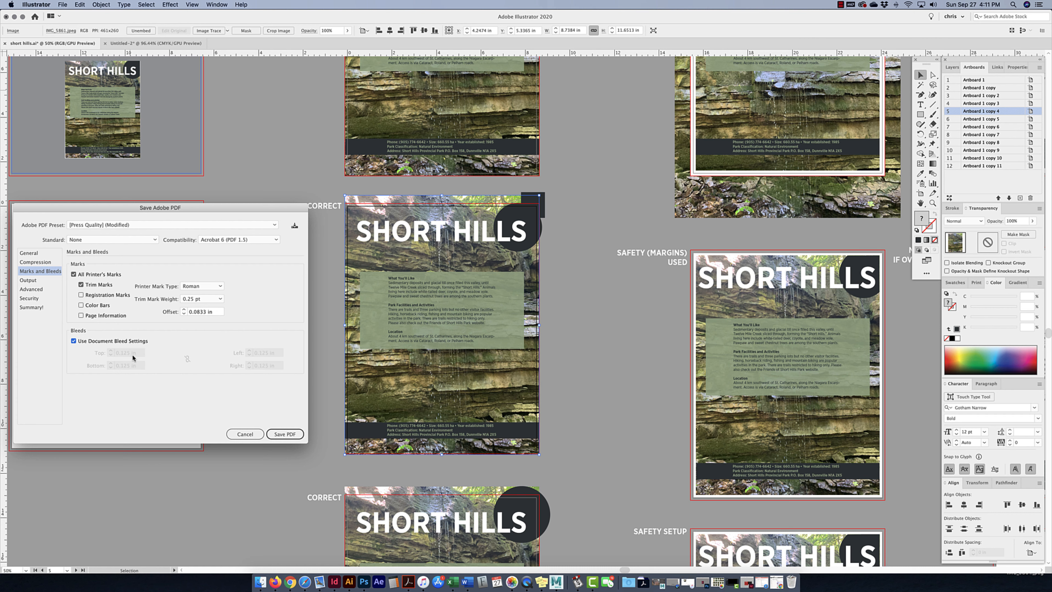
left_click(73, 342)
left_click(111, 355)
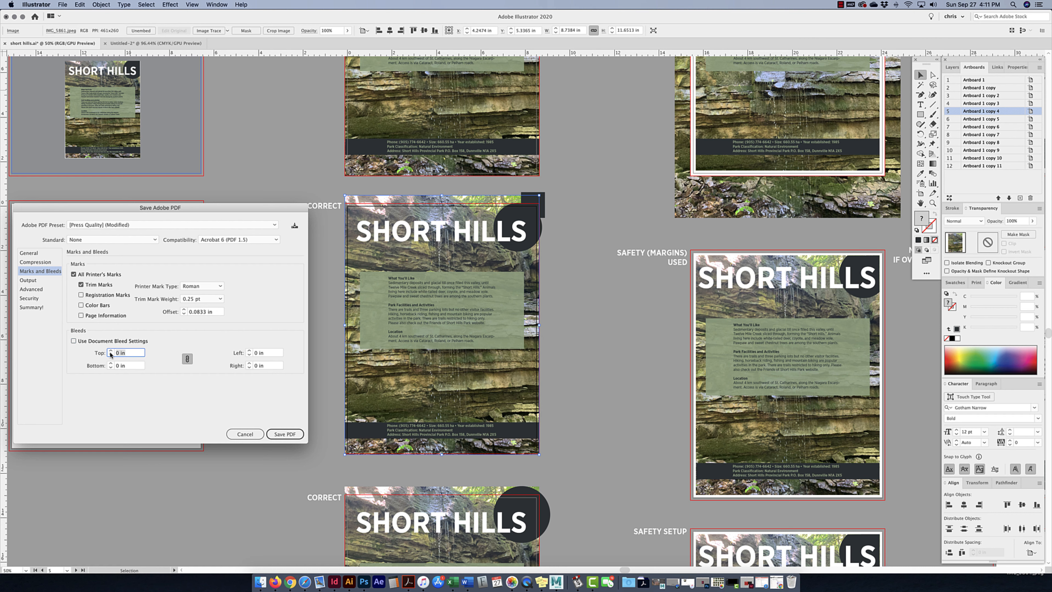
key("BackSpace")
type(".125")
key("Tab")
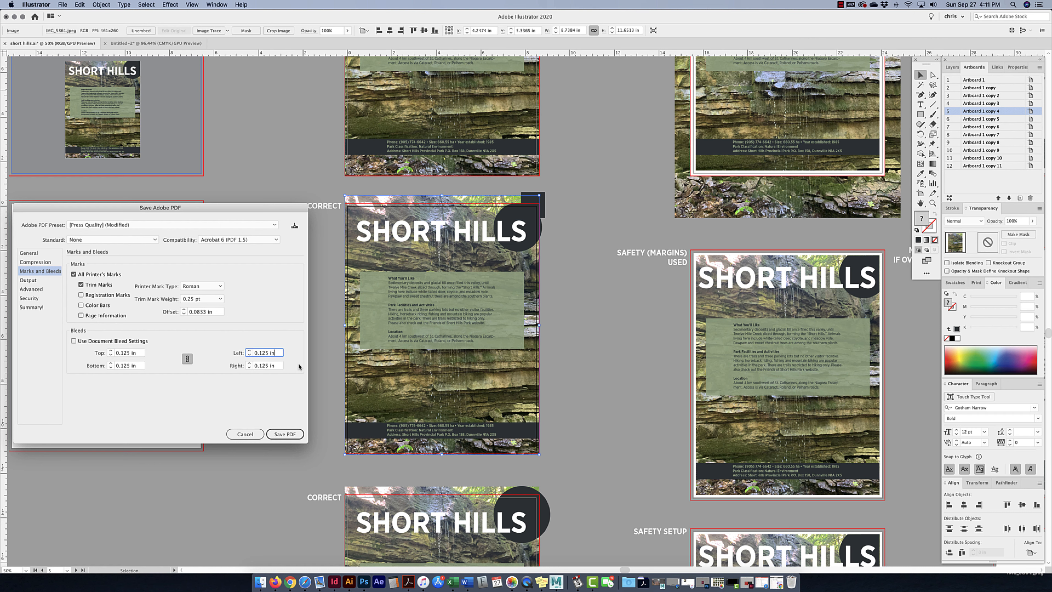
left_click(285, 434)
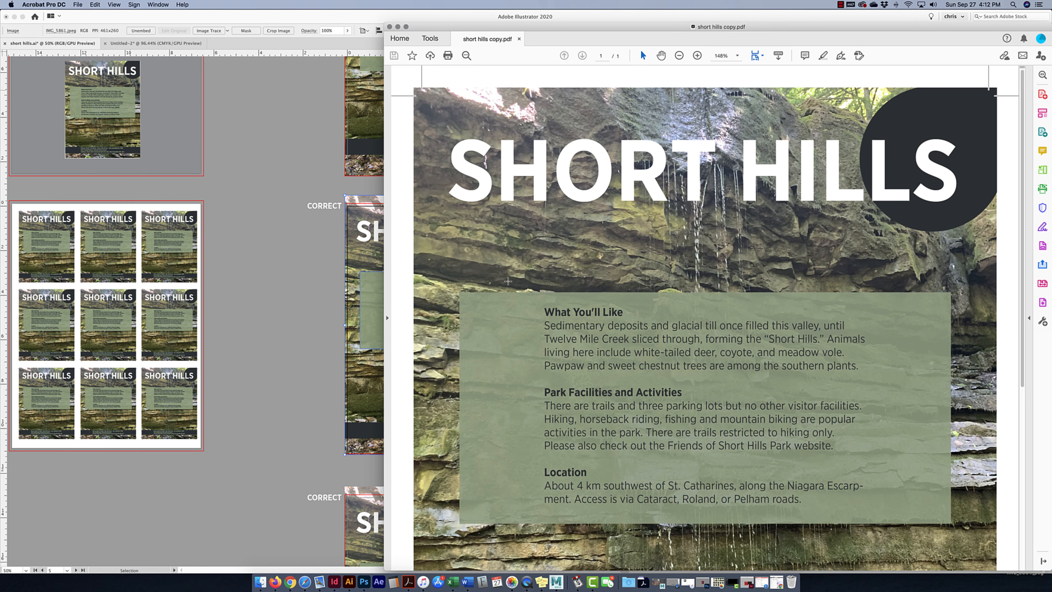
Examine the trim marks and bleed around the whole page of the exported PDF in Acrobat, and close it
left_click_drag(579, 28, 484, 15)
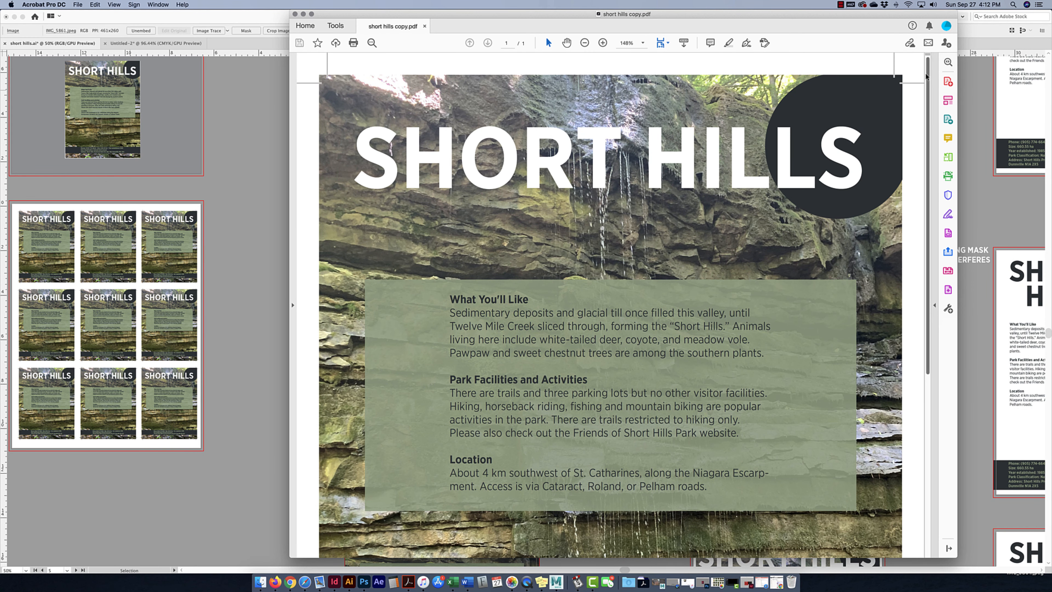
scroll(906, 427, "down", 10)
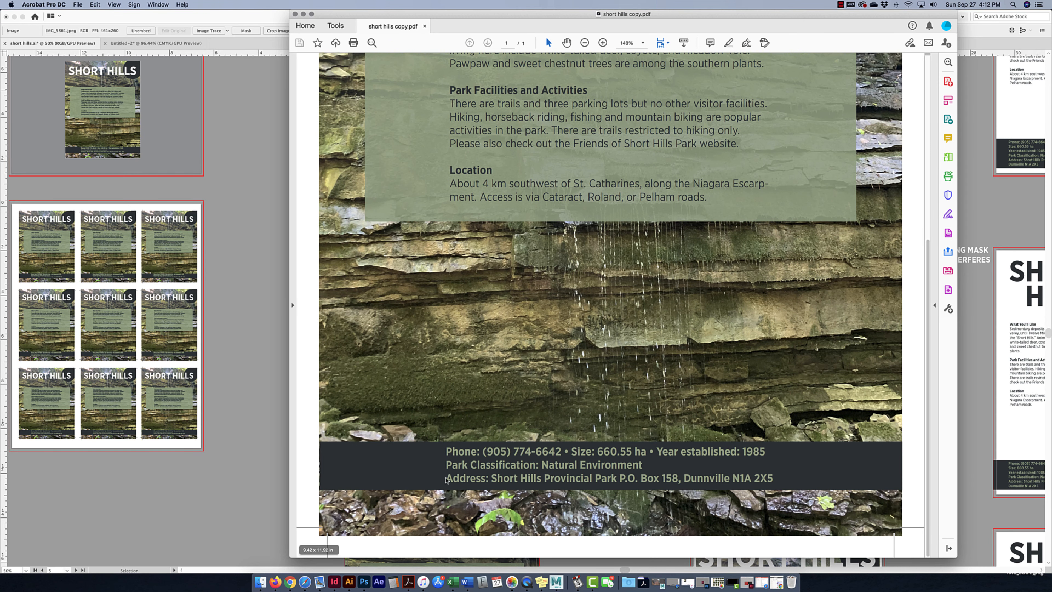
key("super+0")
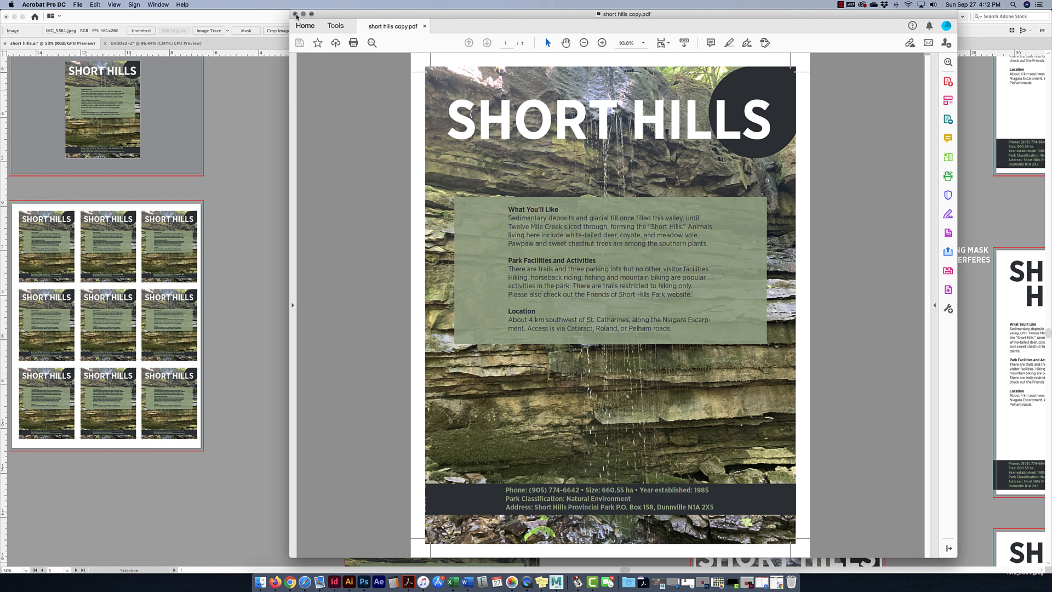
left_click(295, 14)
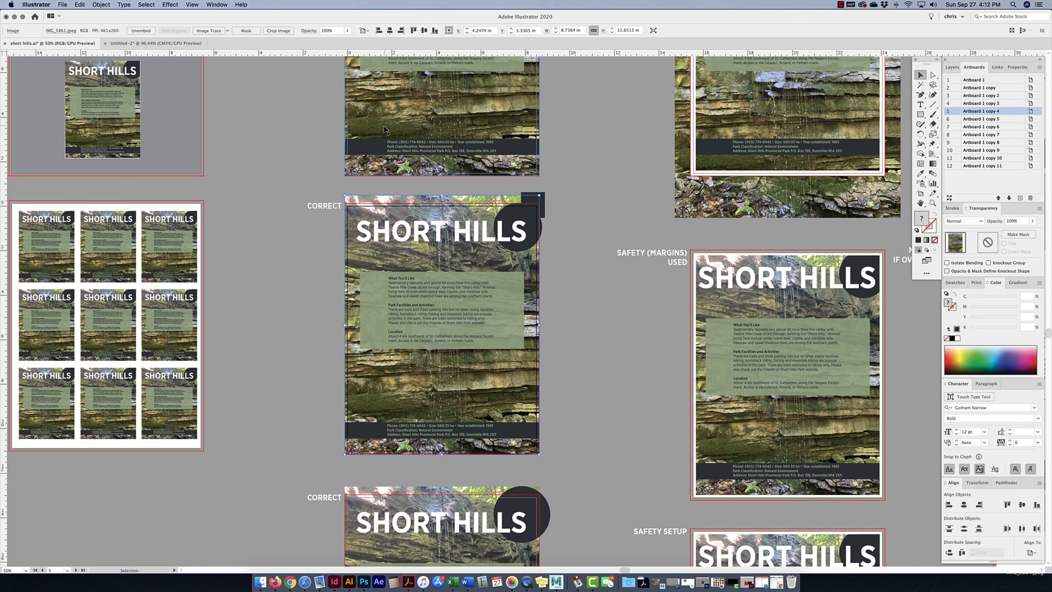
Save a copy of artboard 5 as the Adobe PDF short hills copy.pdf on the Desktop, replacing the existing file
left_click(62, 5)
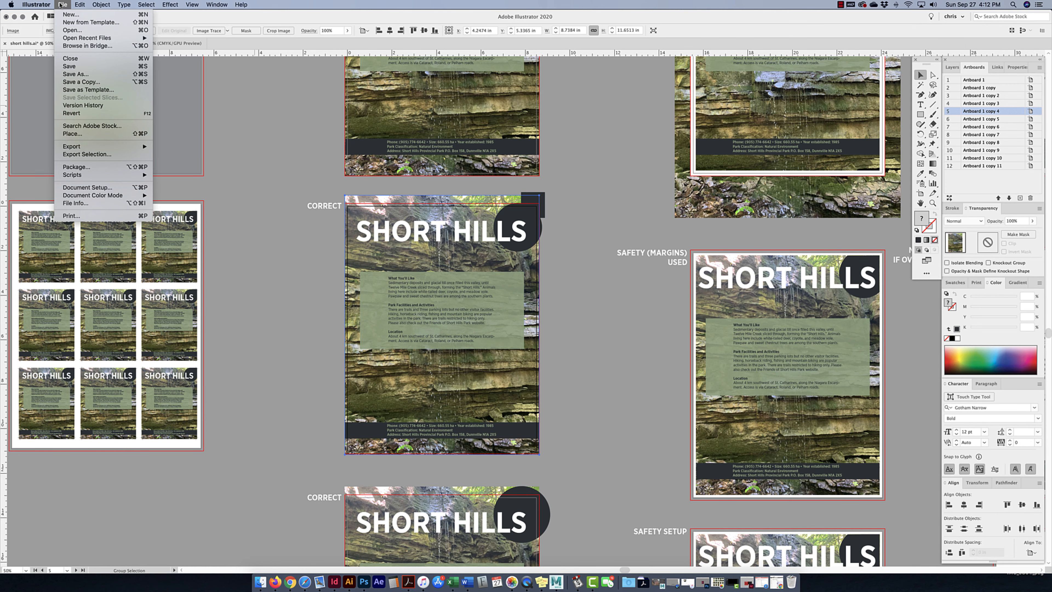
left_click(83, 84)
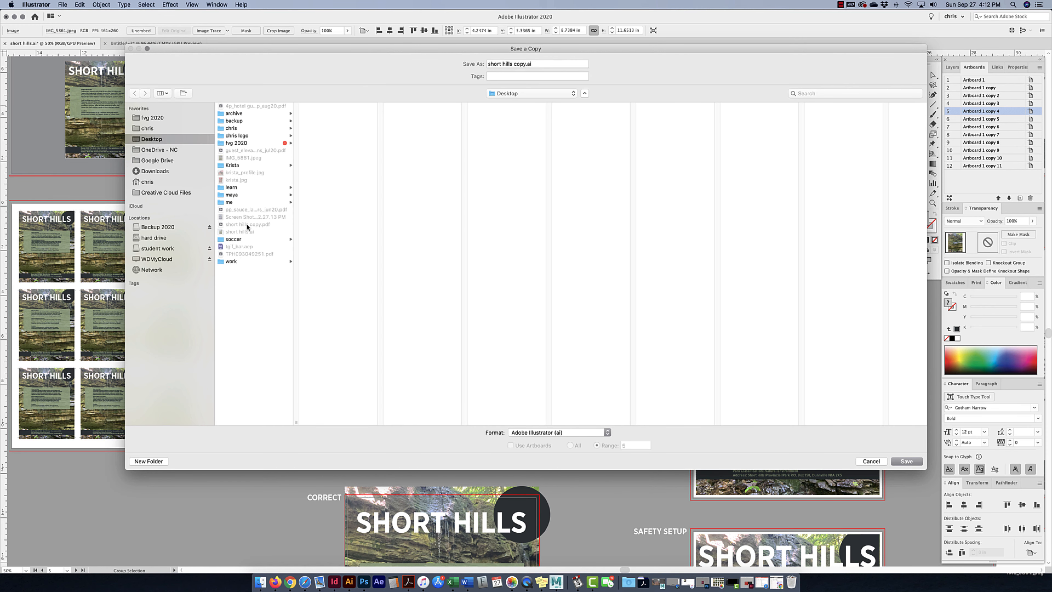
left_click(588, 432)
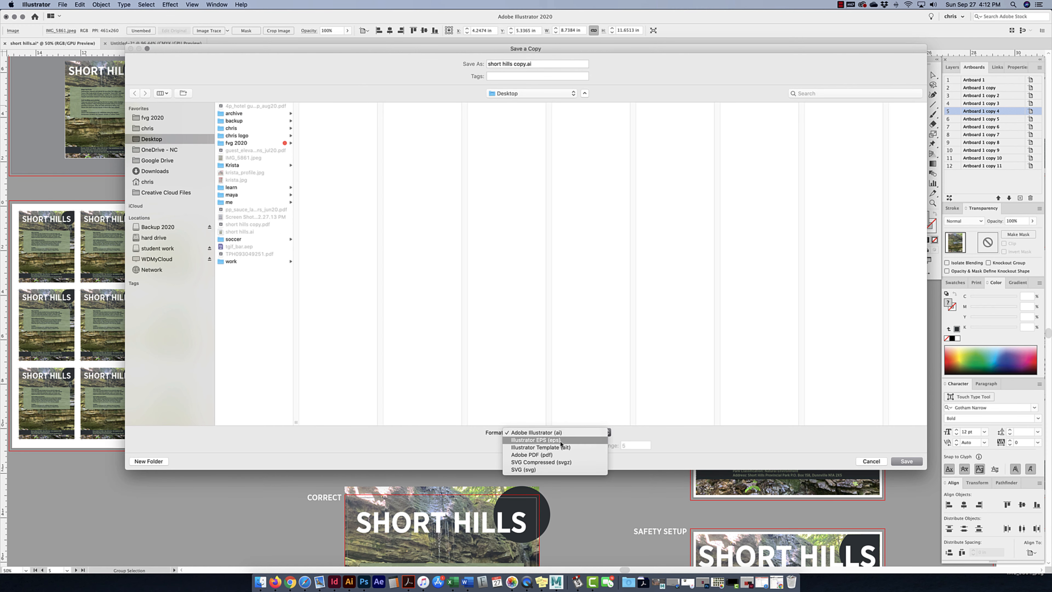
left_click(555, 455)
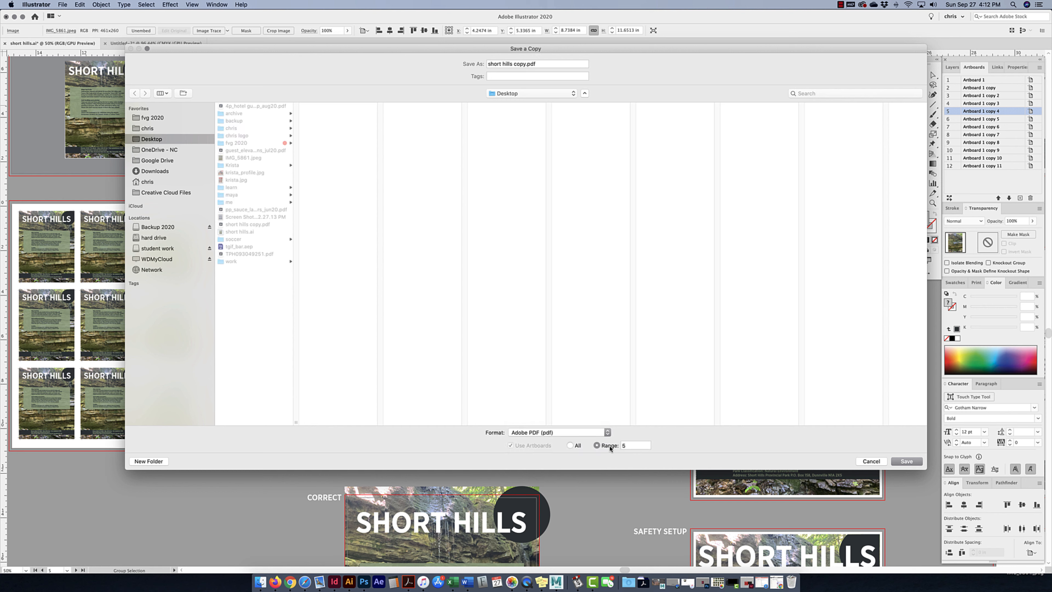
left_click(906, 462)
left_click(587, 100)
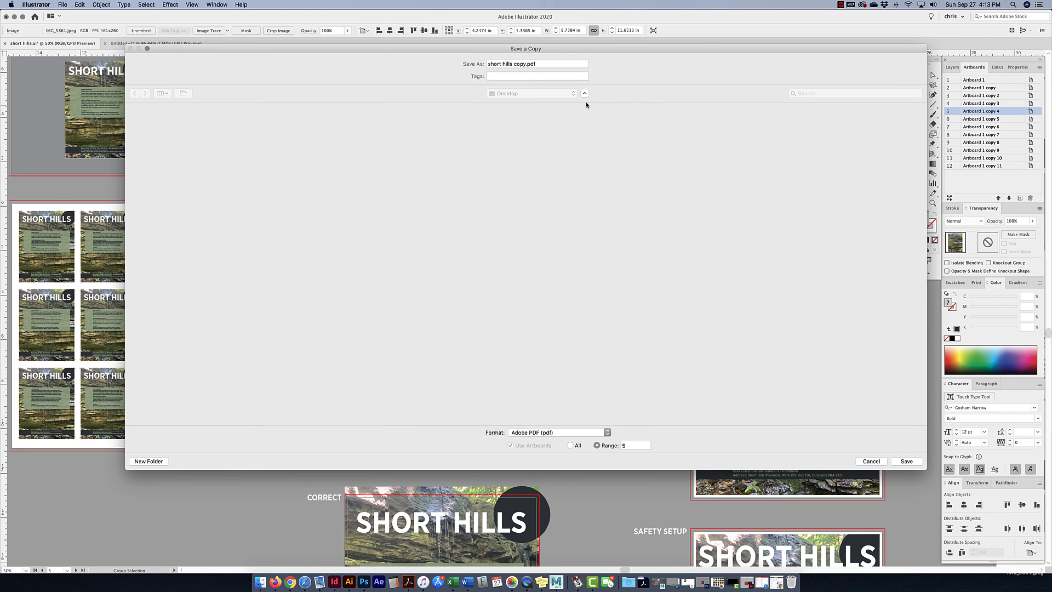
Export the PDF with the Press Quality preset and trim marks only, leaving the document bleed settings off
left_click_drag(169, 206, 346, 185)
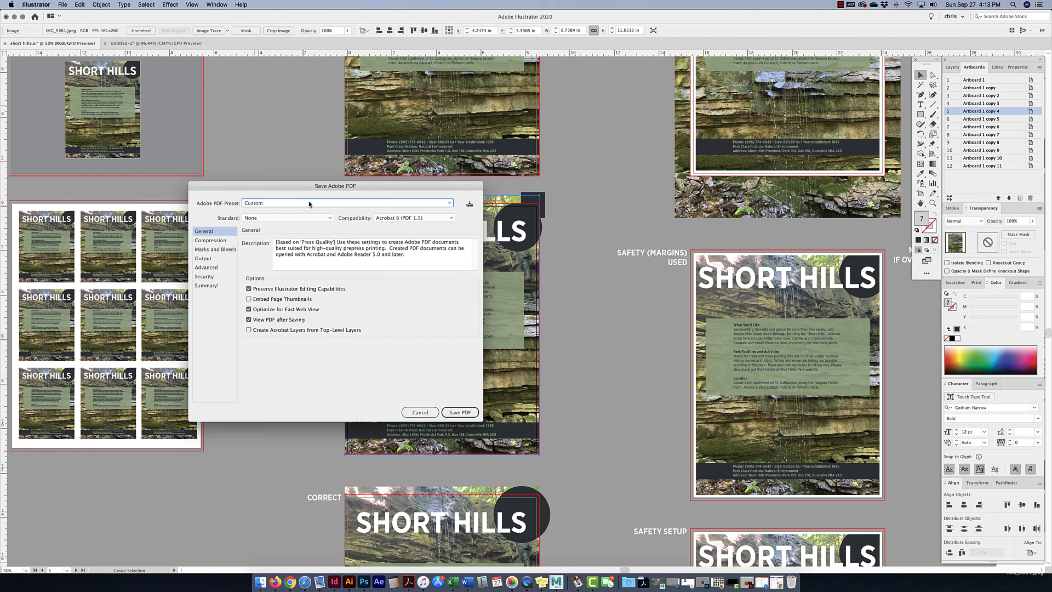
left_click(309, 203)
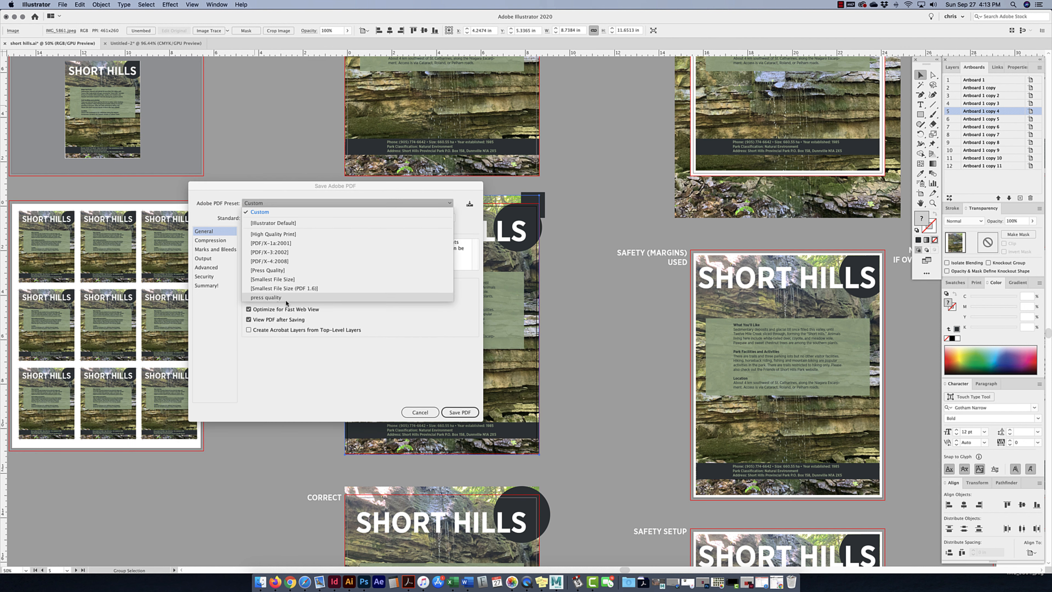
left_click(283, 271)
left_click(210, 250)
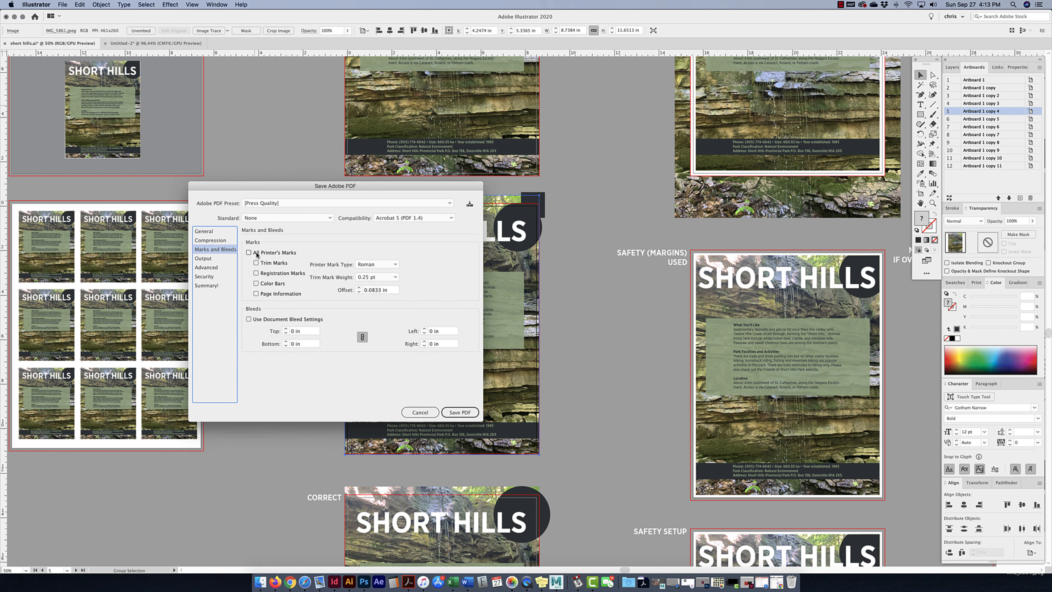
left_click(256, 263)
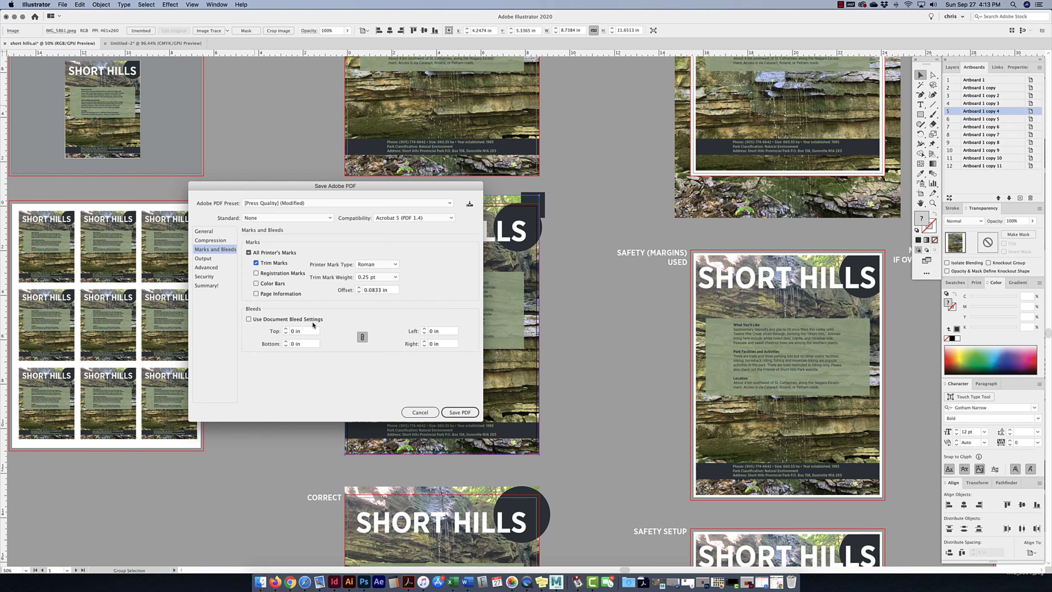
left_click(456, 412)
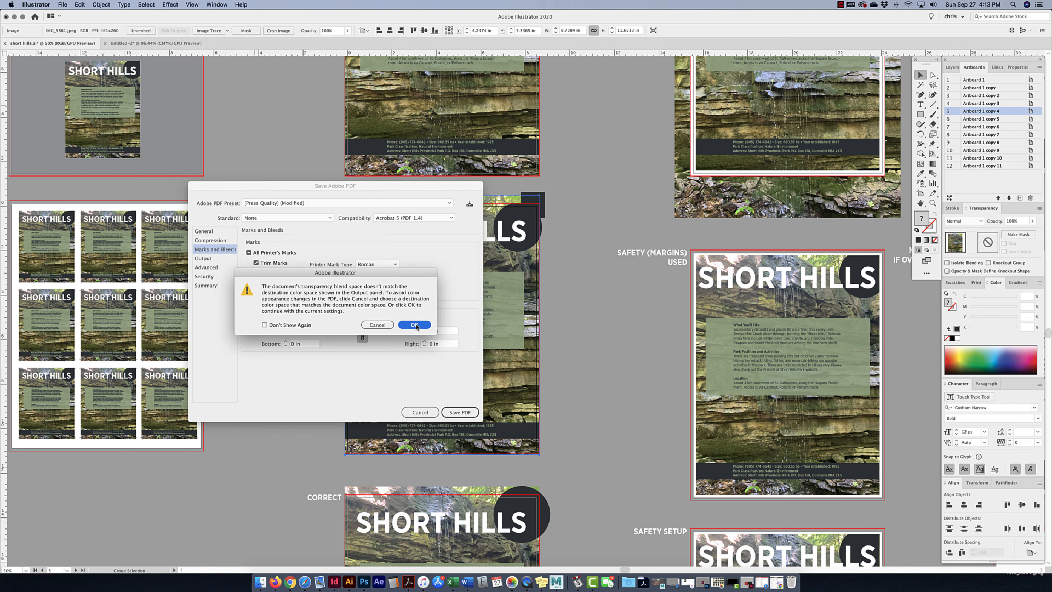
left_click(414, 325)
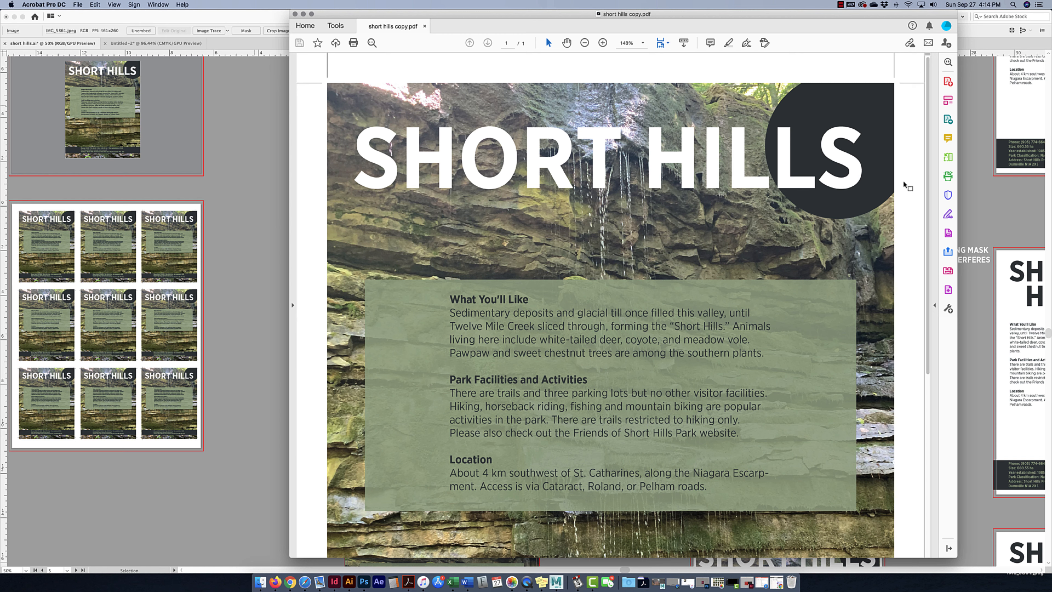
Examine the trim marks and image edges down the exported page in Acrobat, close the PDF, and return to Illustrator
scroll(883, 95, "down", 10)
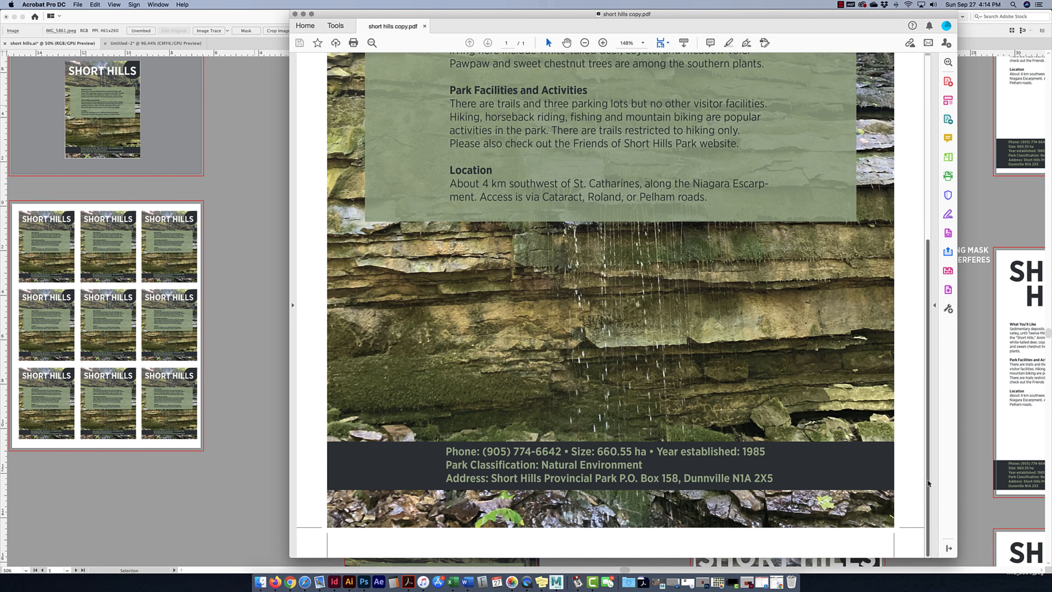
scroll(883, 94, "up", 10)
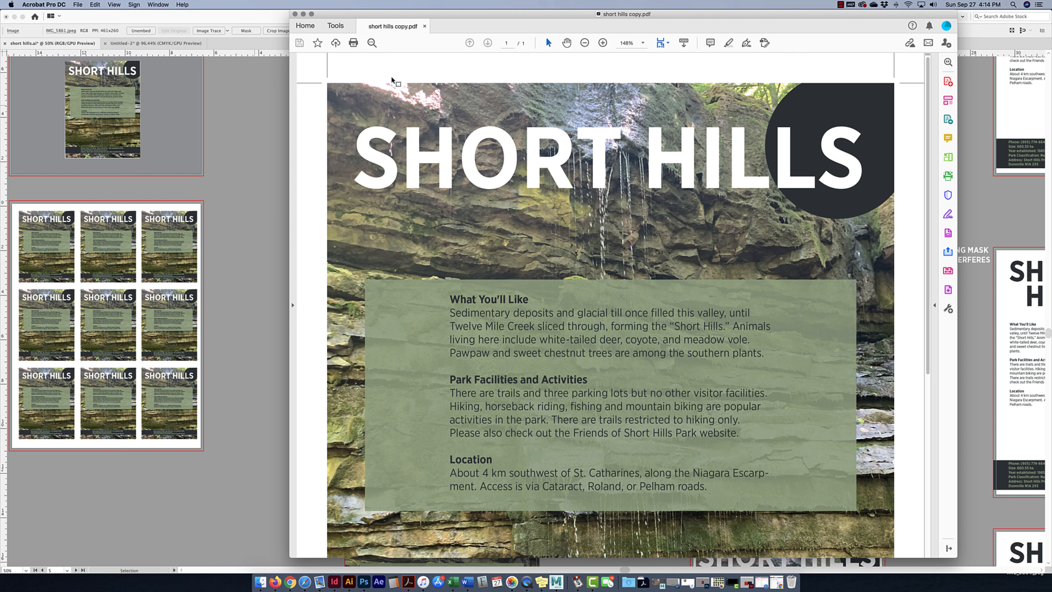
left_click(295, 14)
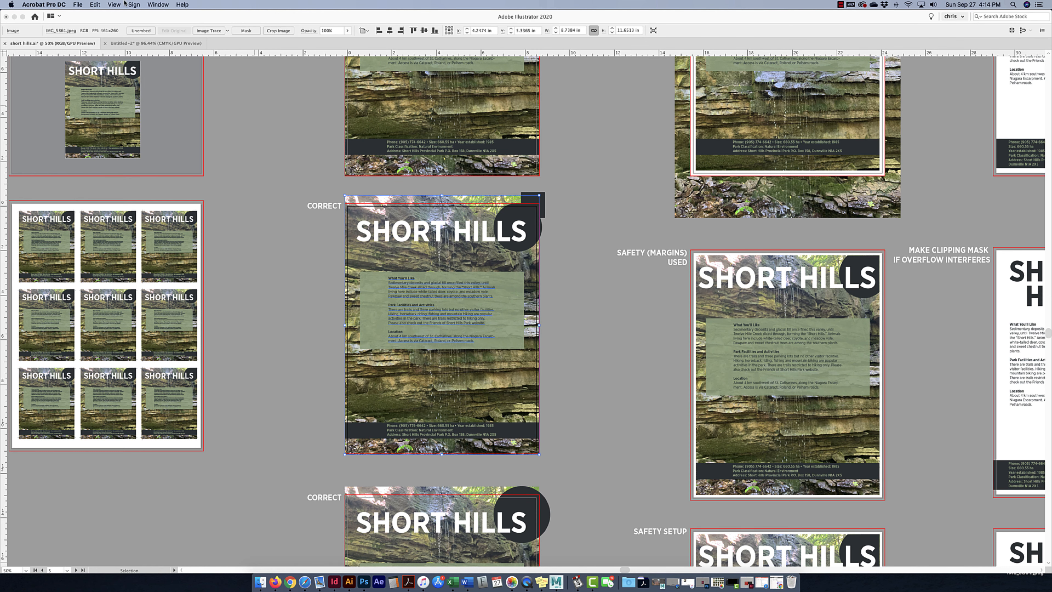
left_click(294, 181)
Save another copy of artboard 5 as an Adobe PDF, overwriting short hills copy.pdf on the Desktop
left_click(62, 4)
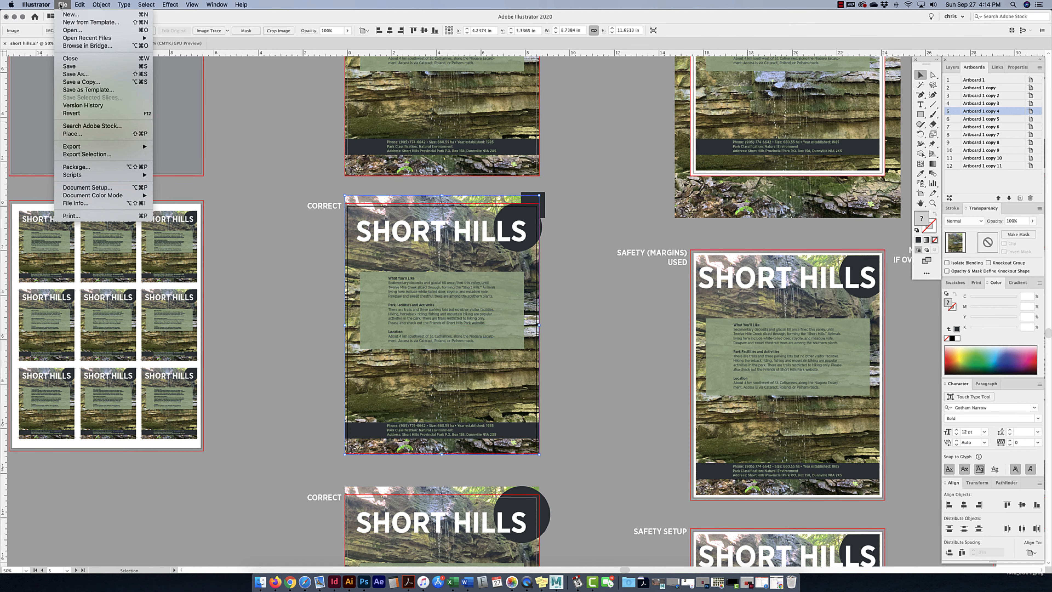
left_click(76, 81)
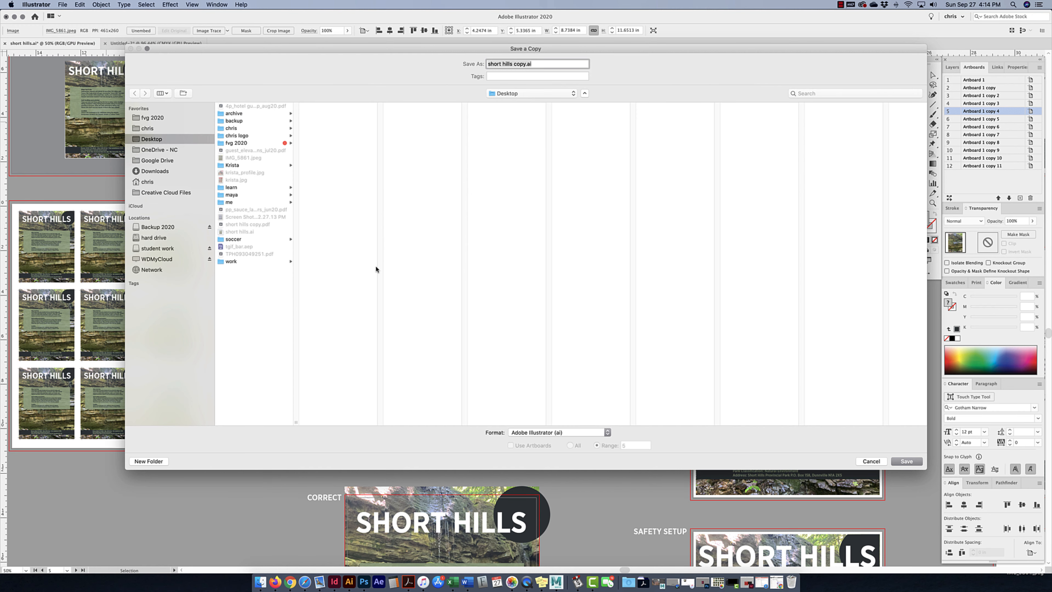
left_click(551, 434)
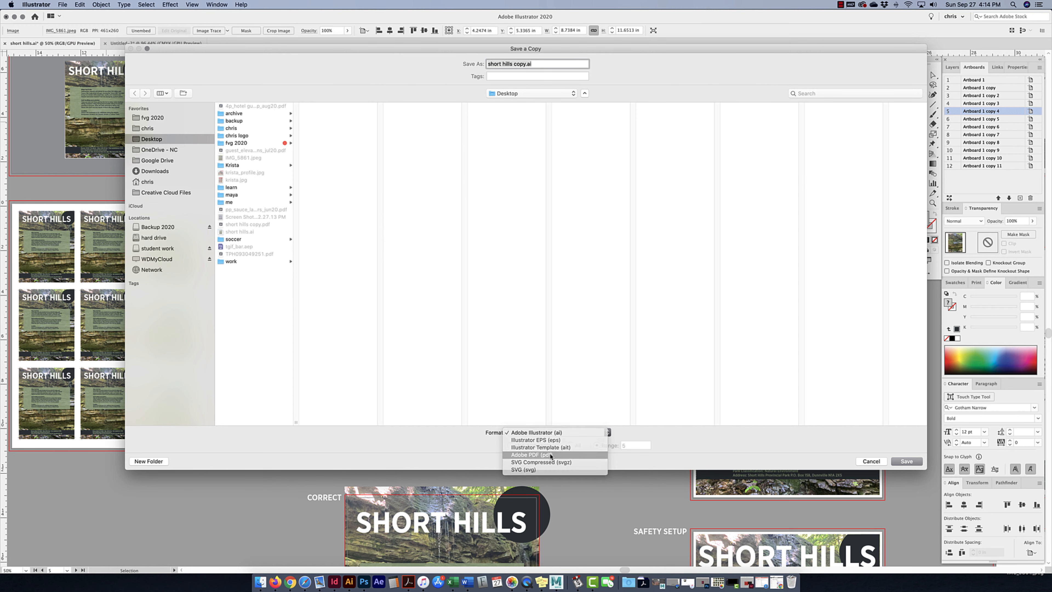
left_click(596, 455)
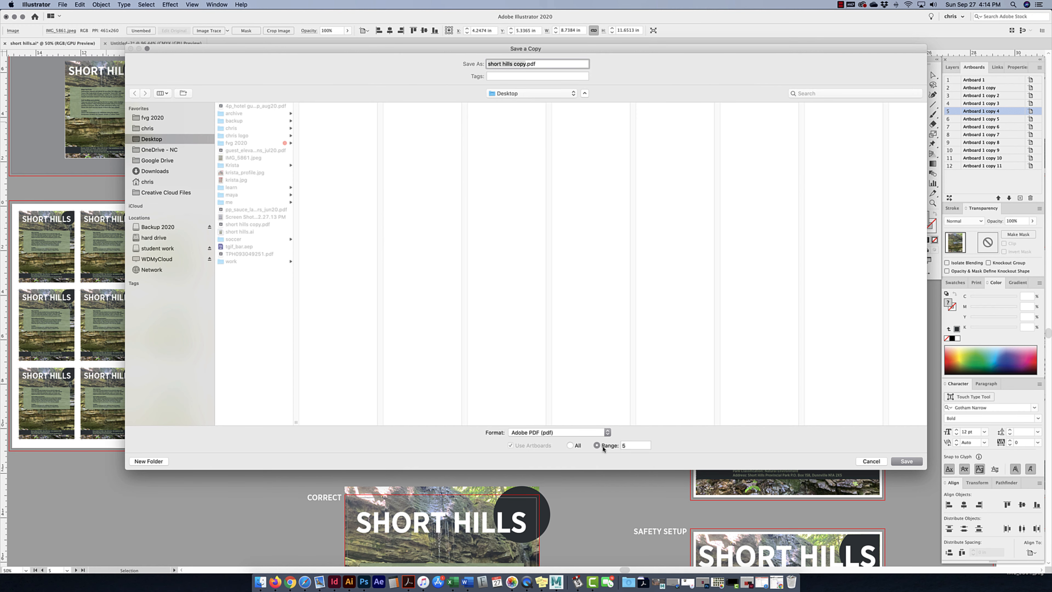
left_click(905, 461)
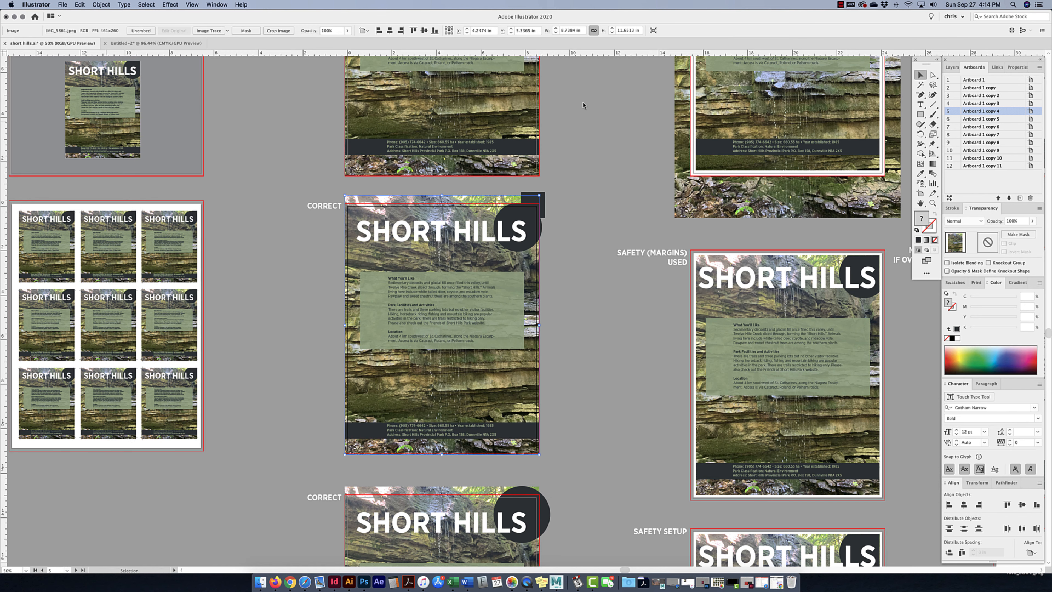
Export the PDF with the Press Quality preset using the document bleed settings, without any printer's marks
left_click(284, 202)
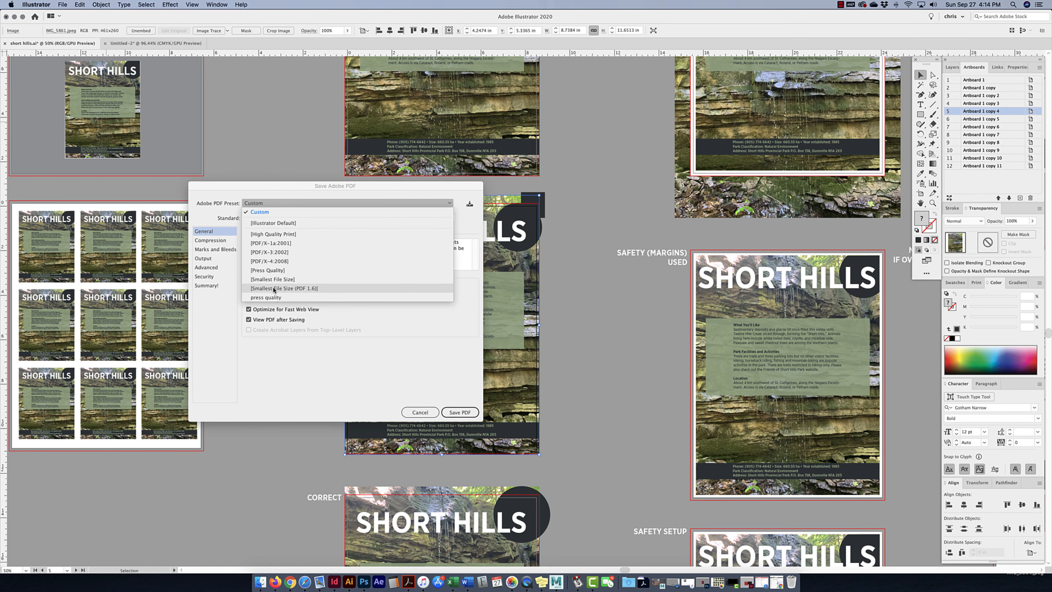
left_click(265, 271)
left_click(207, 250)
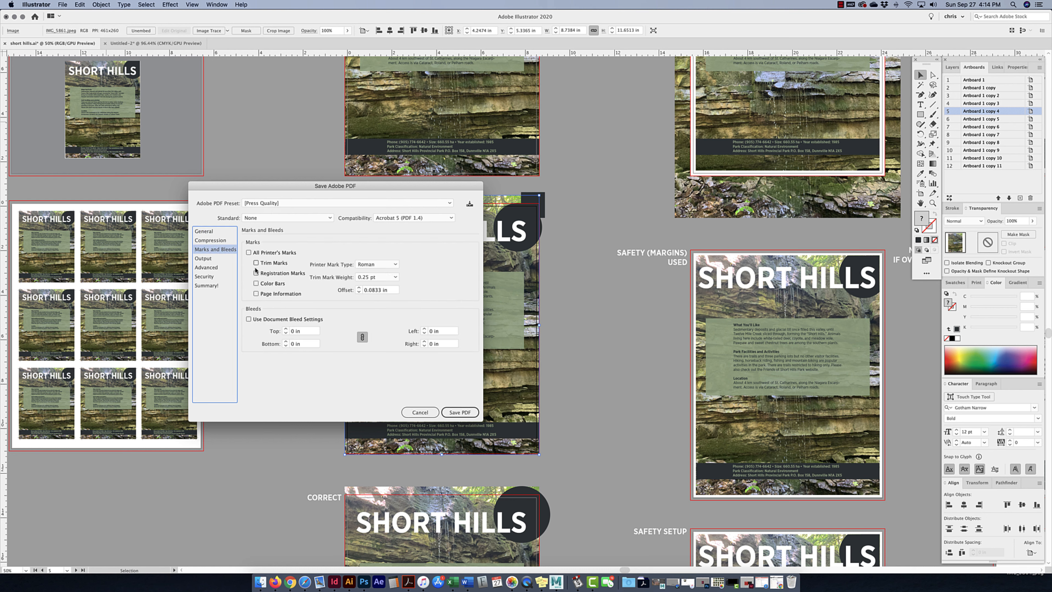
left_click(248, 319)
left_click(460, 413)
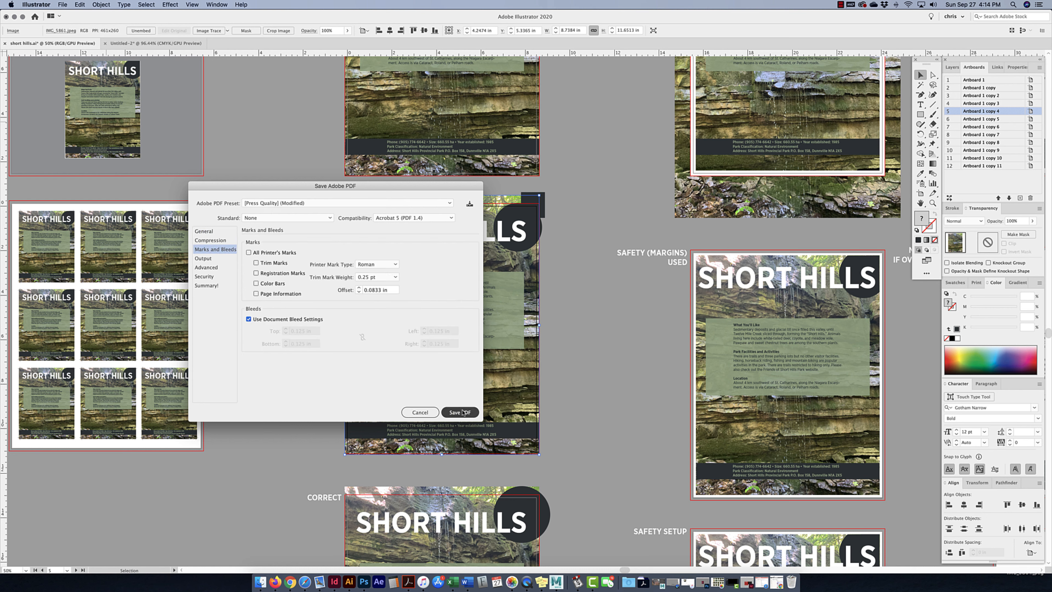
left_click(415, 325)
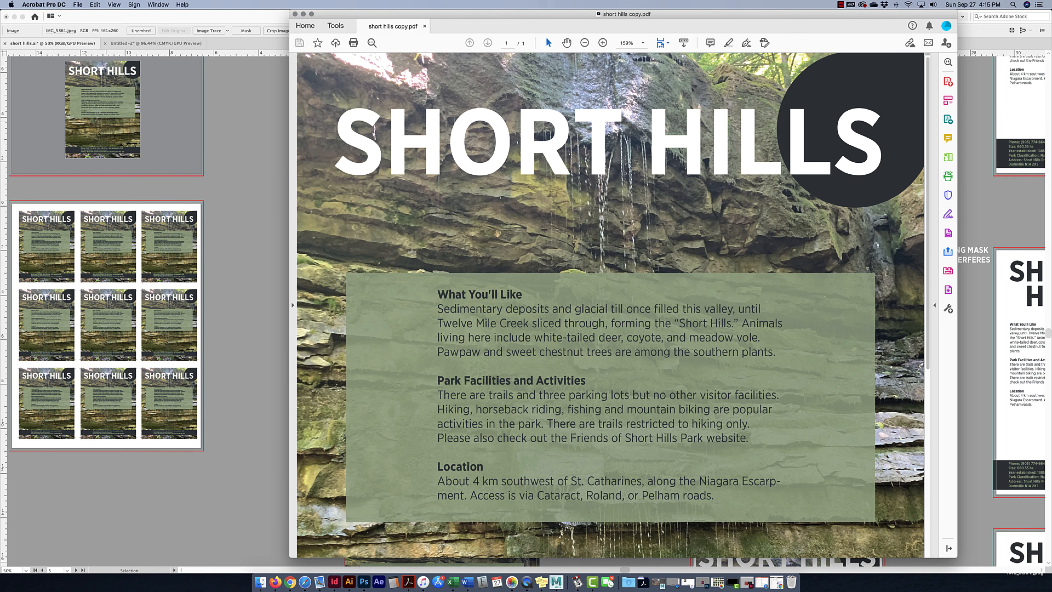
Examine the whole page of the PDF exported with bleed but no trim marks in Acrobat, and close it
key("super+minus")
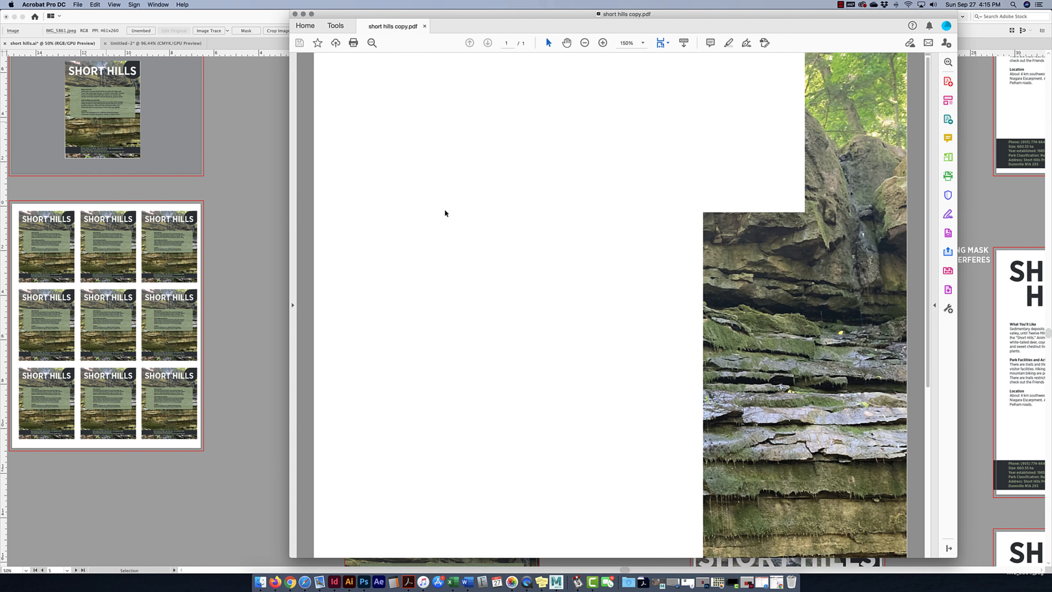
key("super+minus")
key("super+minus")
key("super+minus")
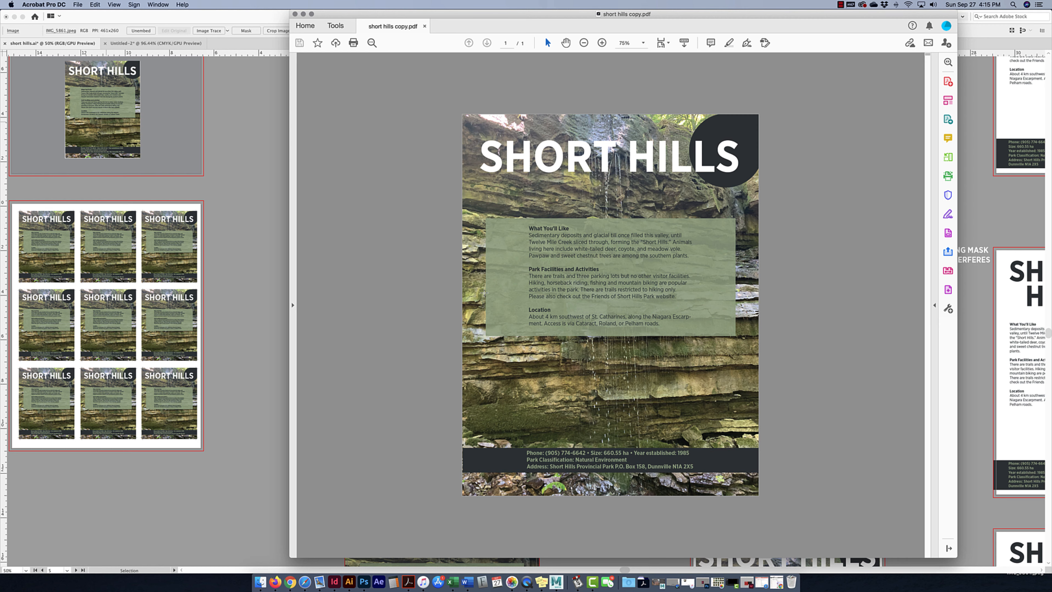
key("super+q")
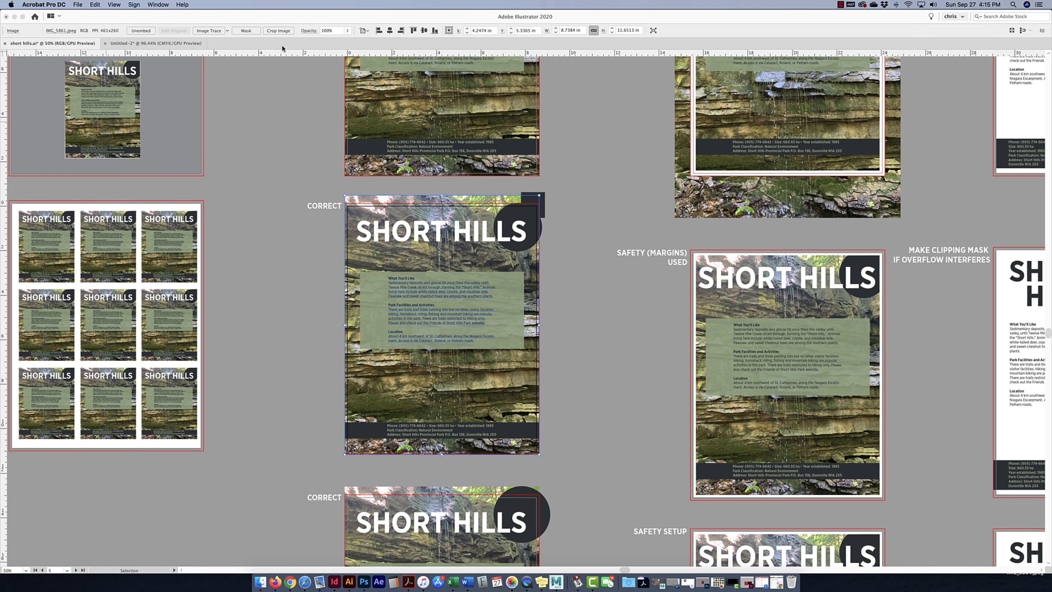
Save a copy of artboard 5 in Adobe PDF format again, replacing short hills copy.pdf on the Desktop
left_click(62, 5)
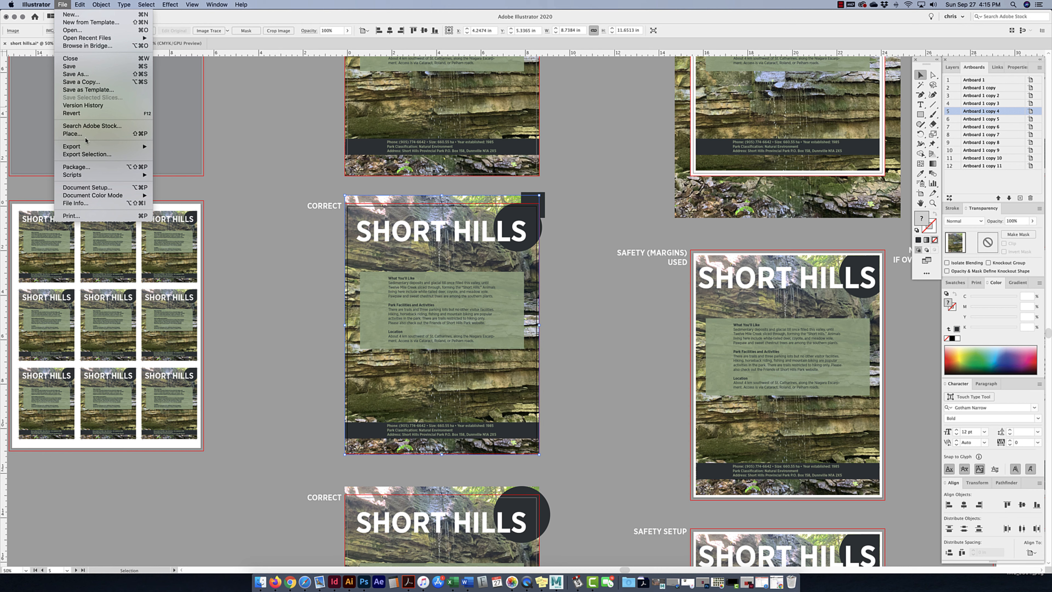
left_click(85, 82)
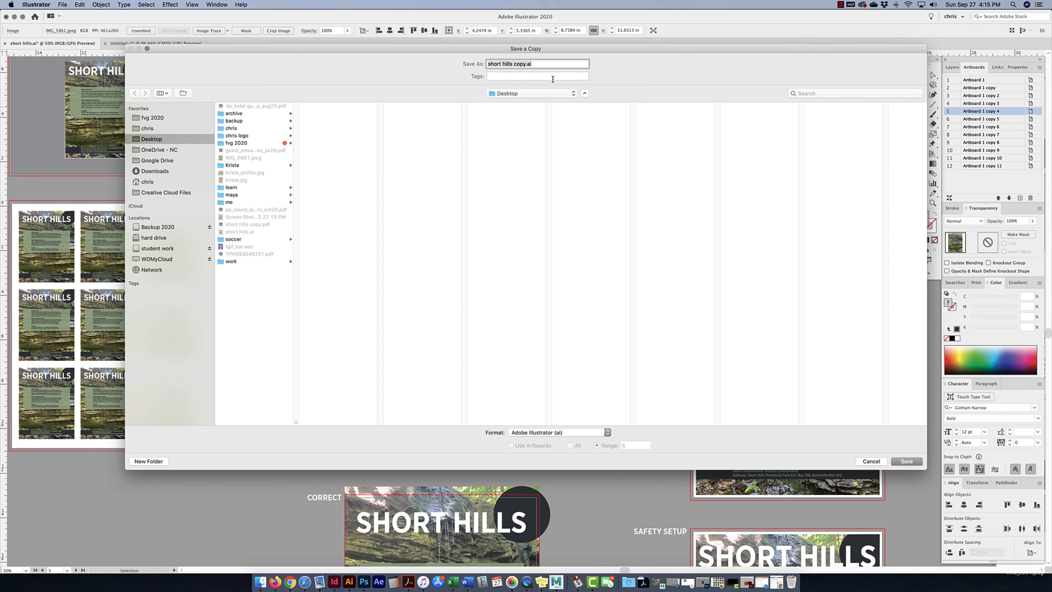
left_click(540, 434)
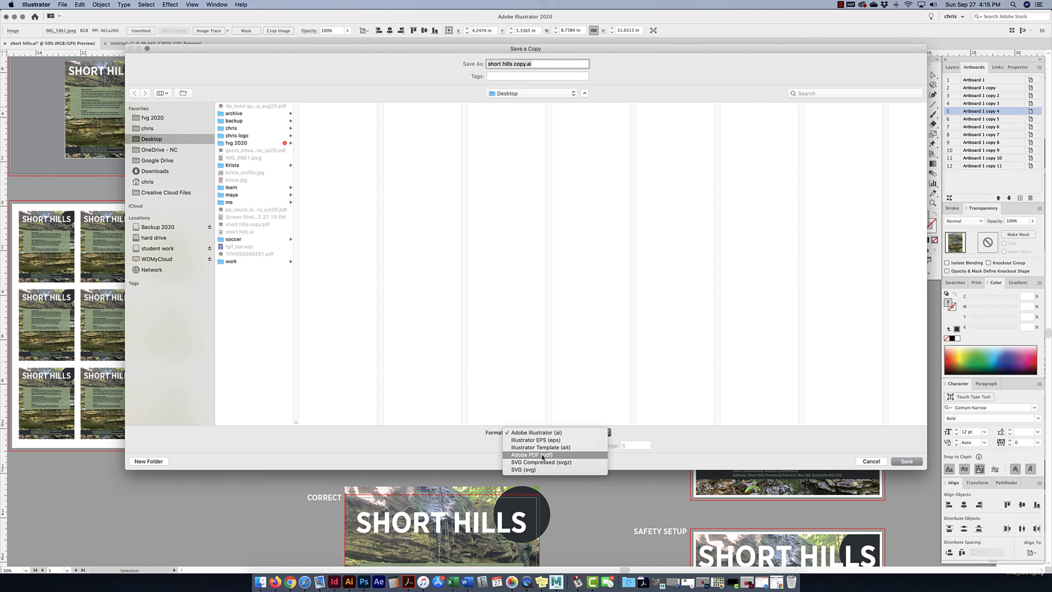
left_click(543, 456)
key("Return")
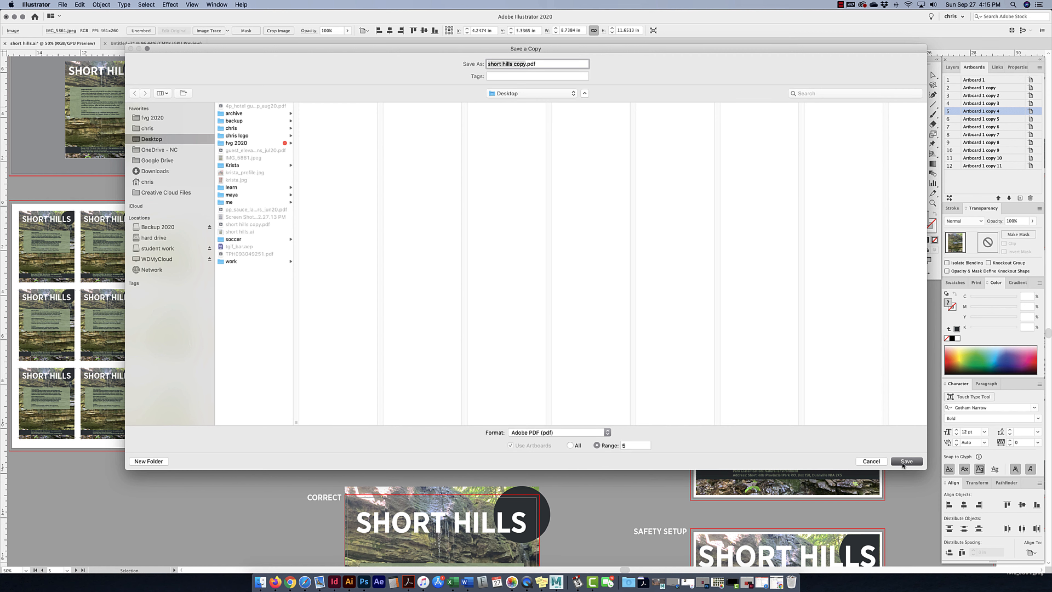
left_click(584, 102)
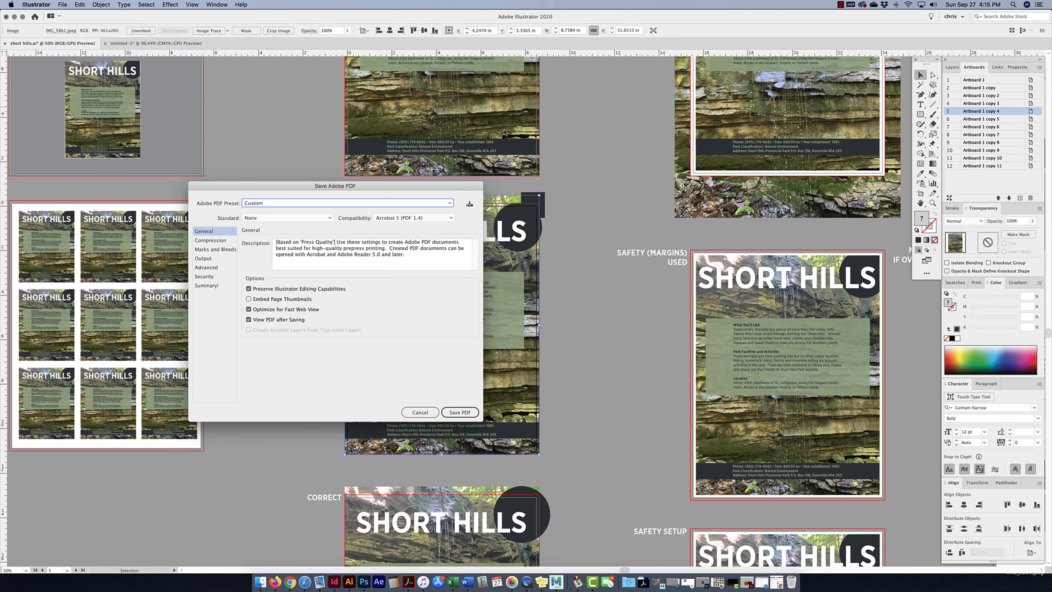
Export the PDF with the Press Quality preset, trim marks and the document bleed settings, and view it in Acrobat
left_click(267, 200)
left_click(271, 277)
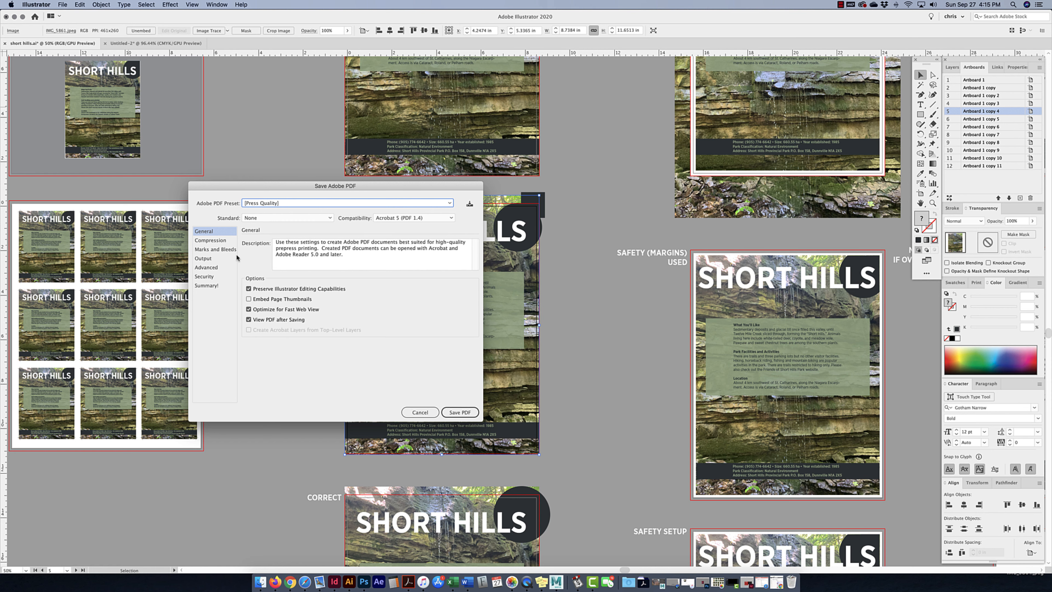
left_click(215, 250)
left_click(272, 262)
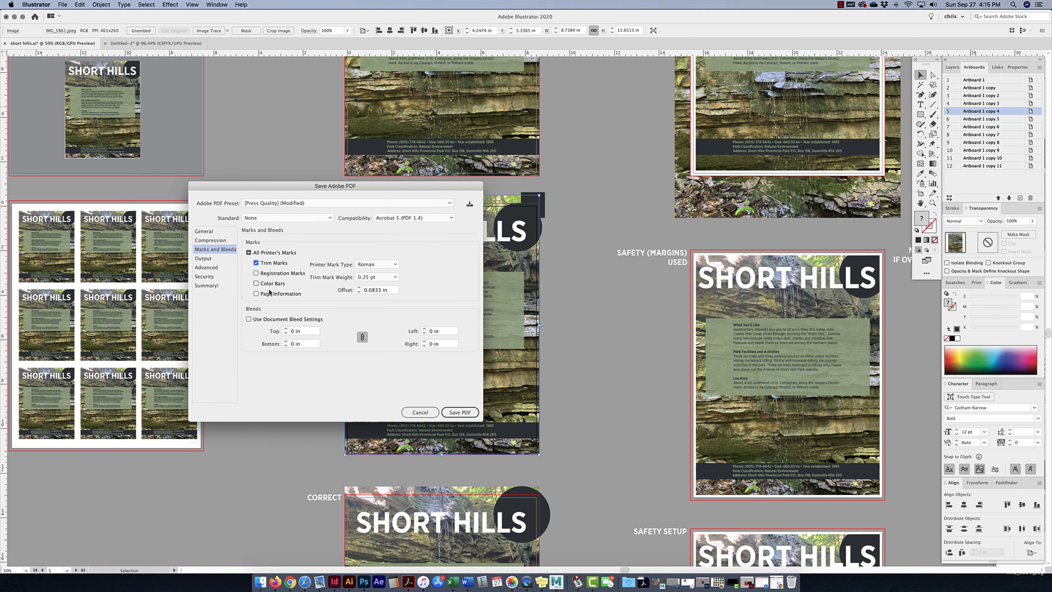
left_click(248, 320)
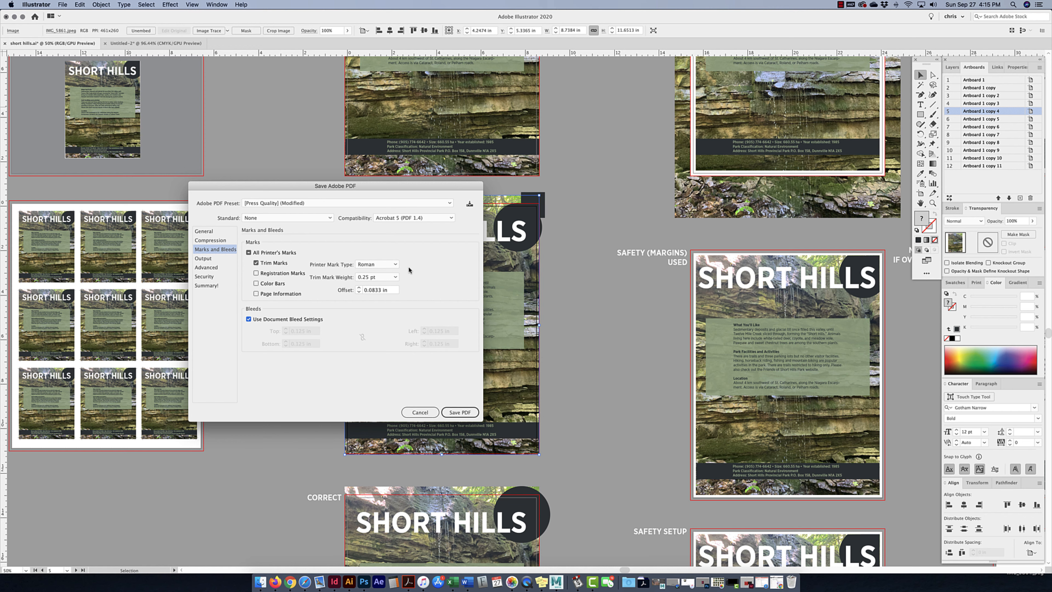
left_click(460, 412)
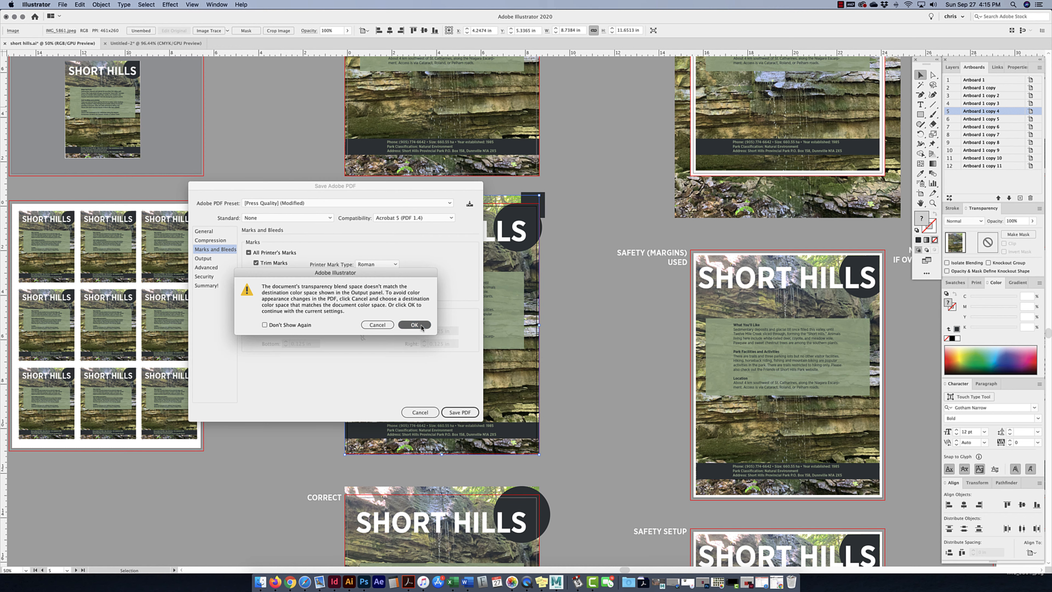
left_click(421, 327)
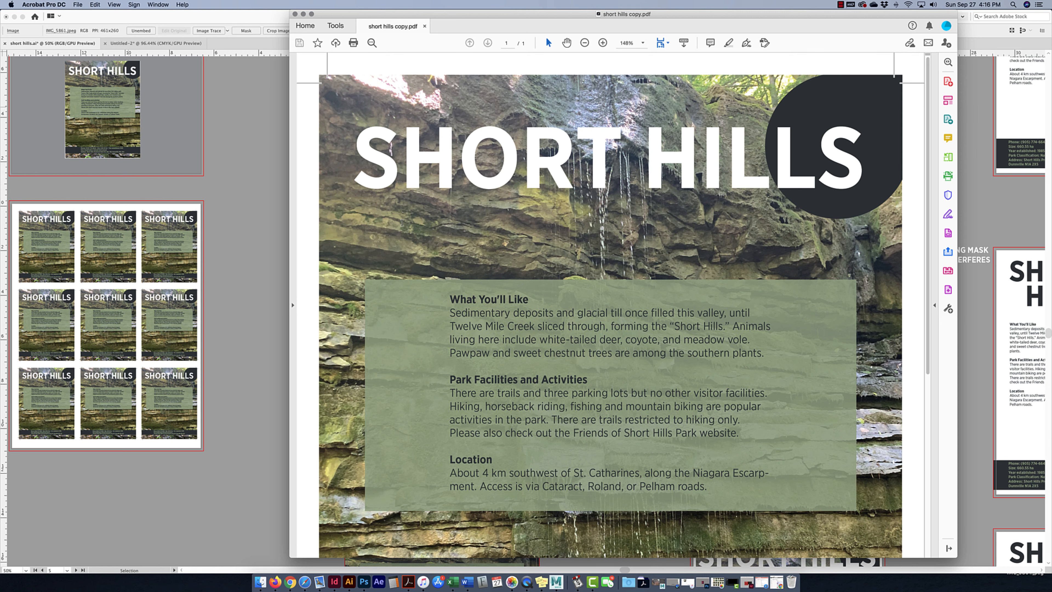
scroll(402, 223, "down", 1)
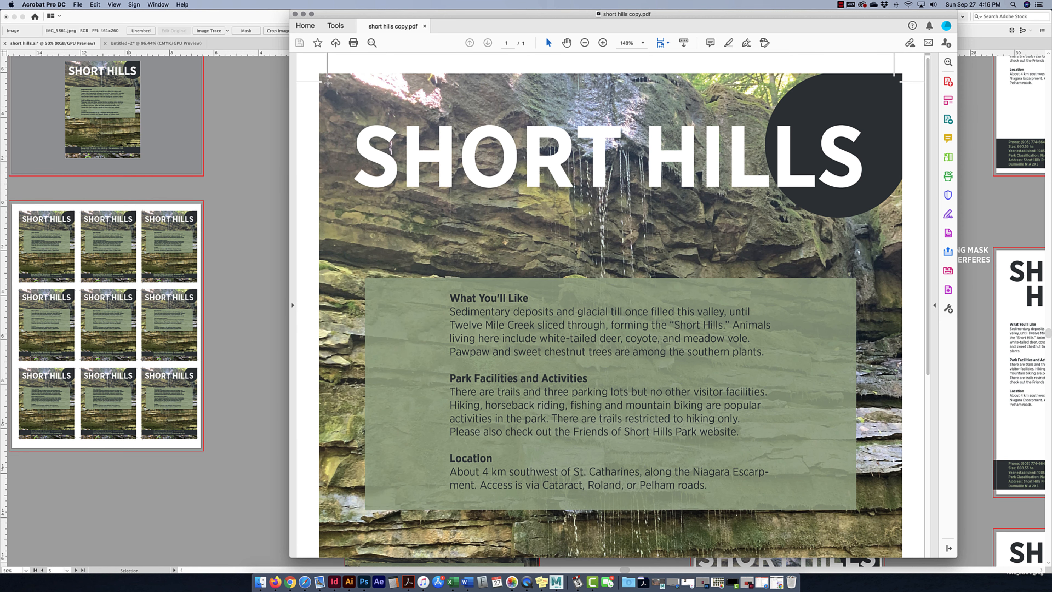